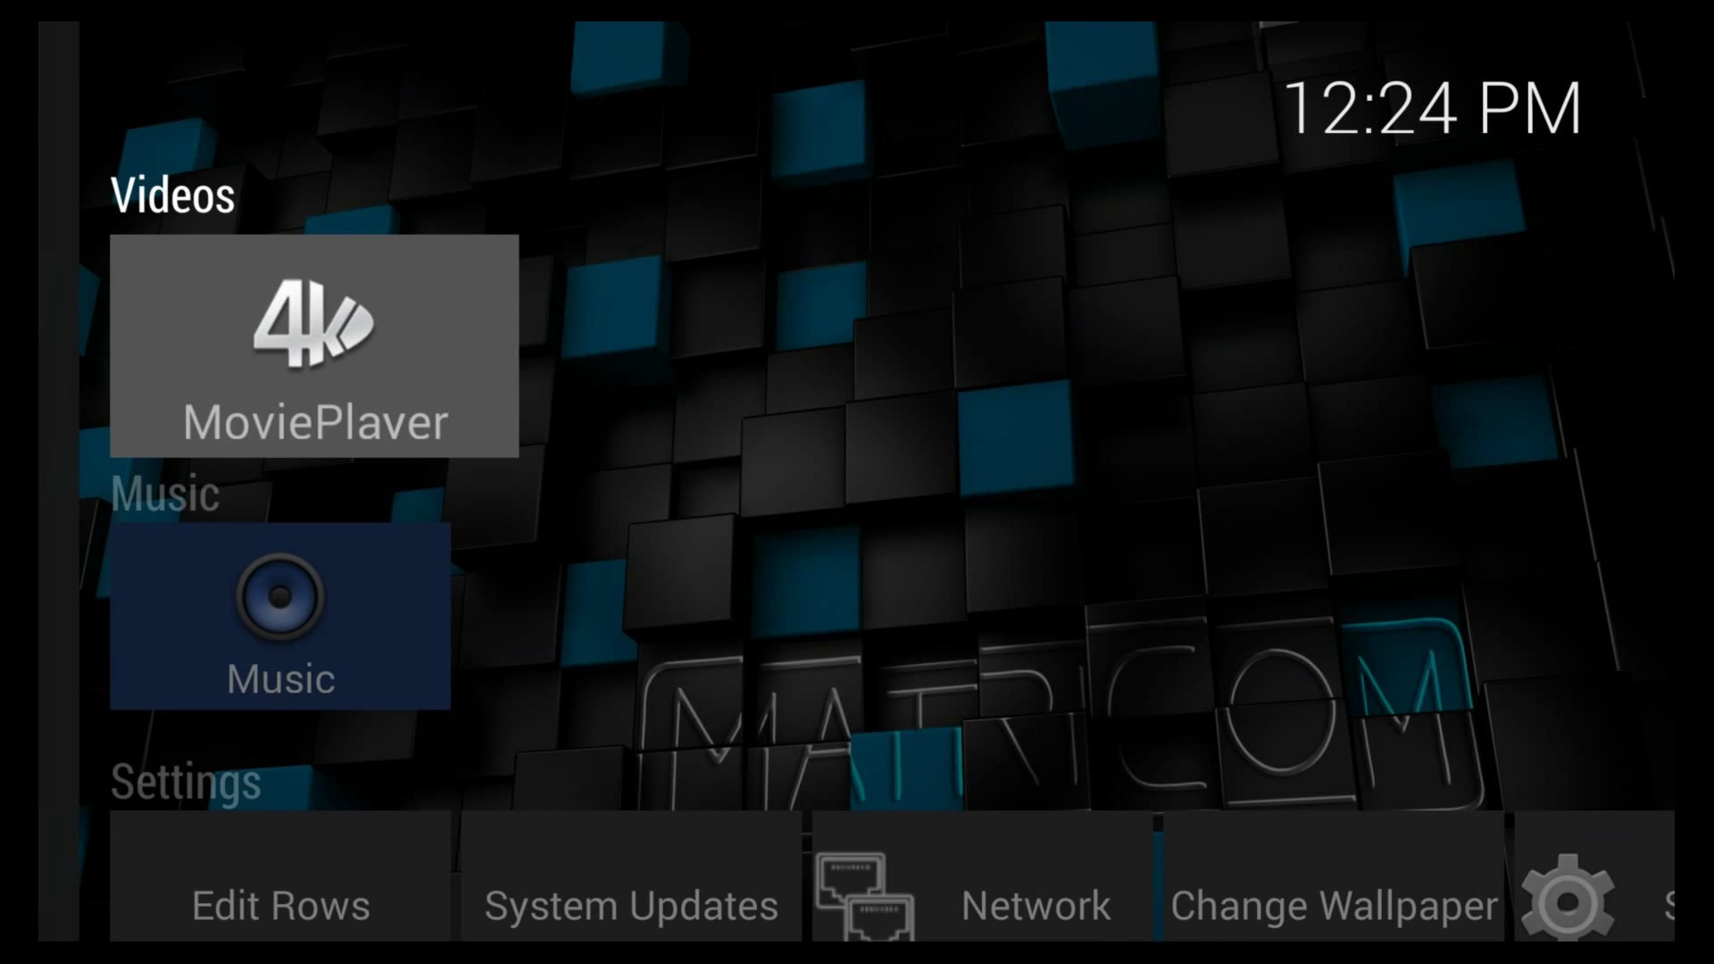
Review the Settings row tiles from Edit Rows through Advanced Settings, then return to Edit Rows.
{"action": "key", "text": "Down"}
{"action": "key", "text": "Down"}
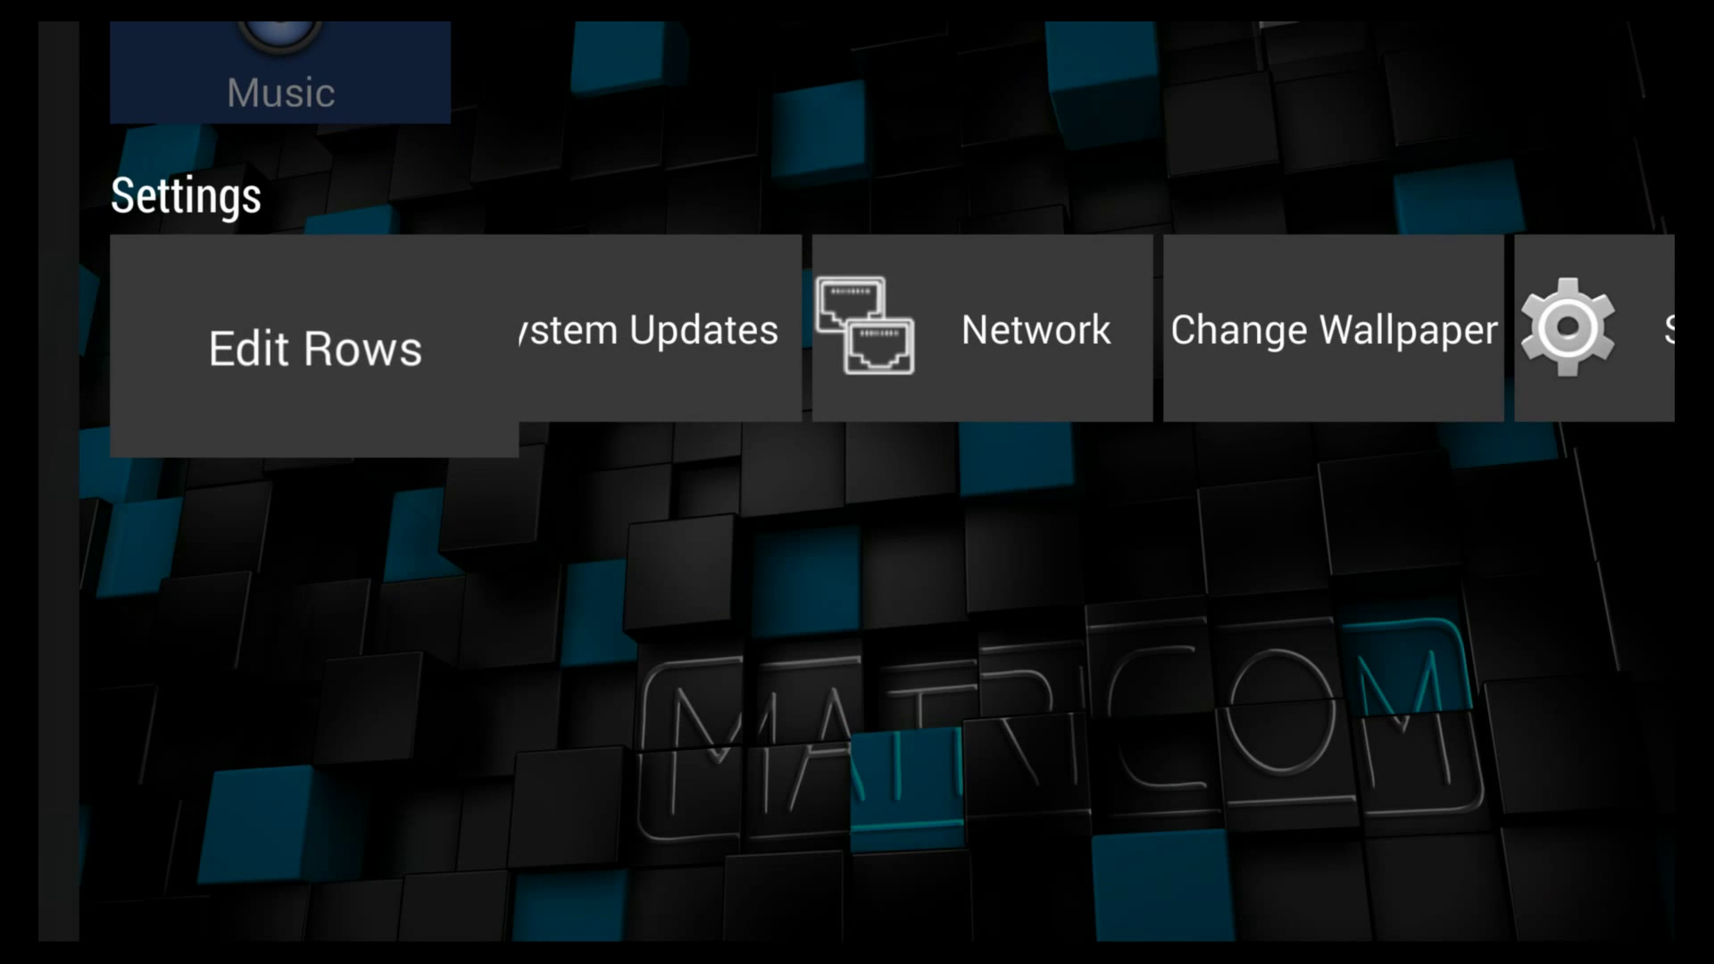
{"action": "key", "text": "Right"}
{"action": "key", "text": "Right"}
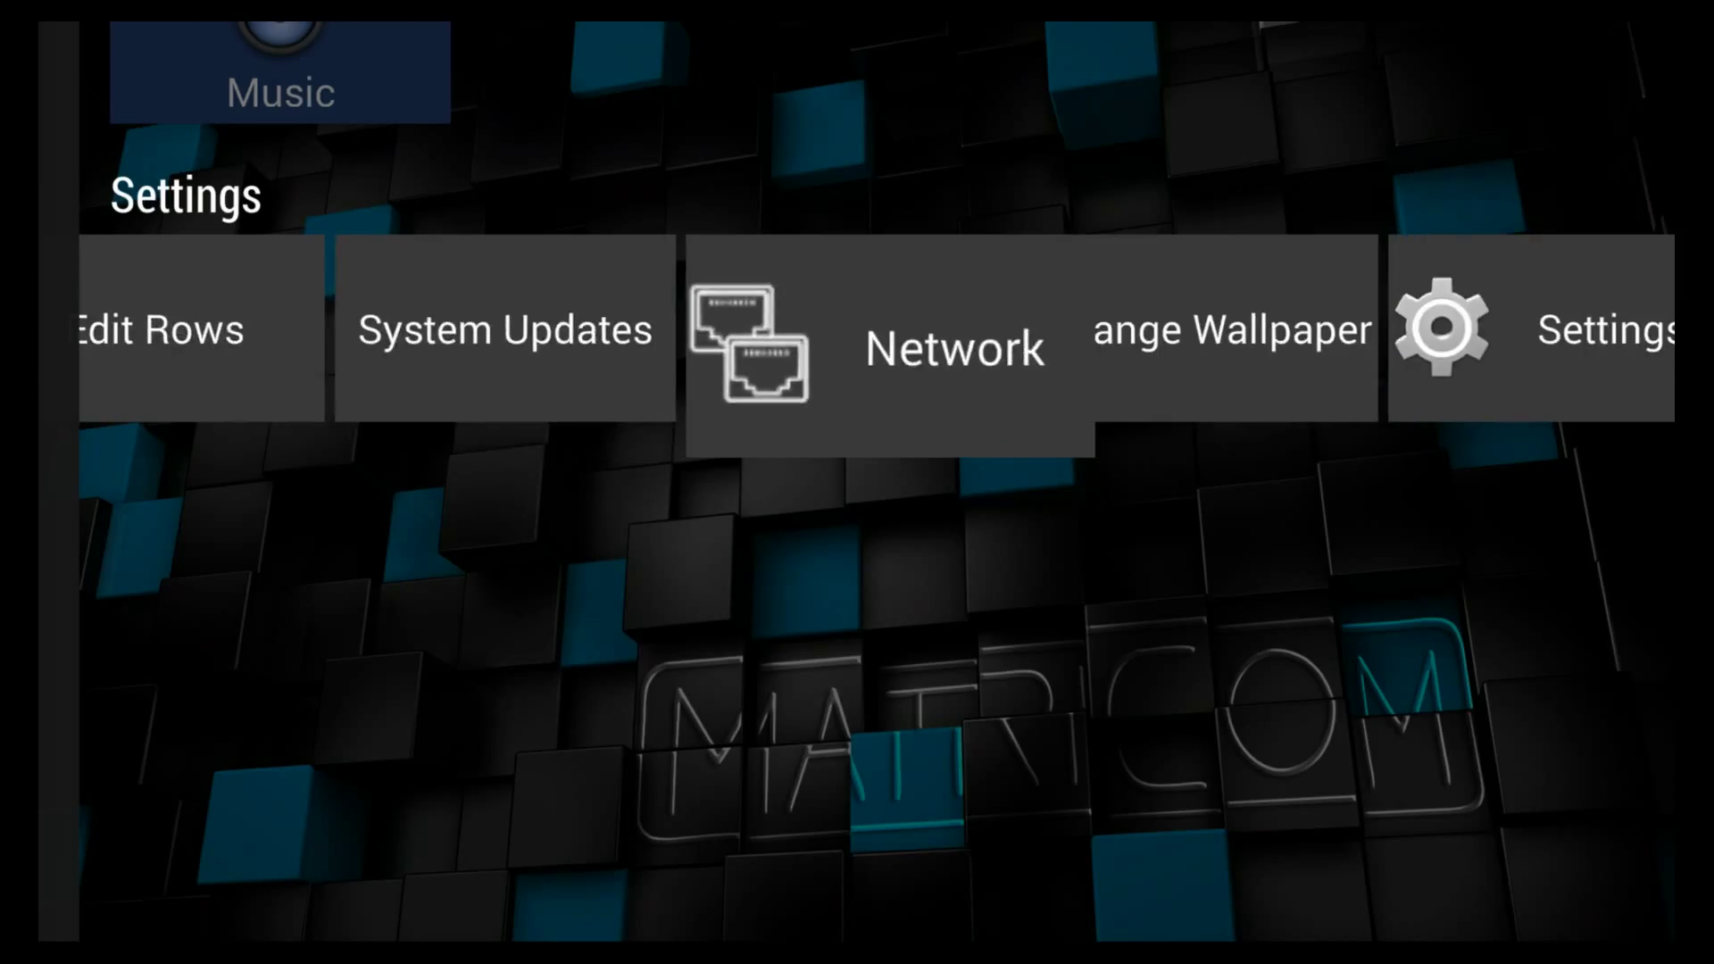
{"action": "key", "text": "Right"}
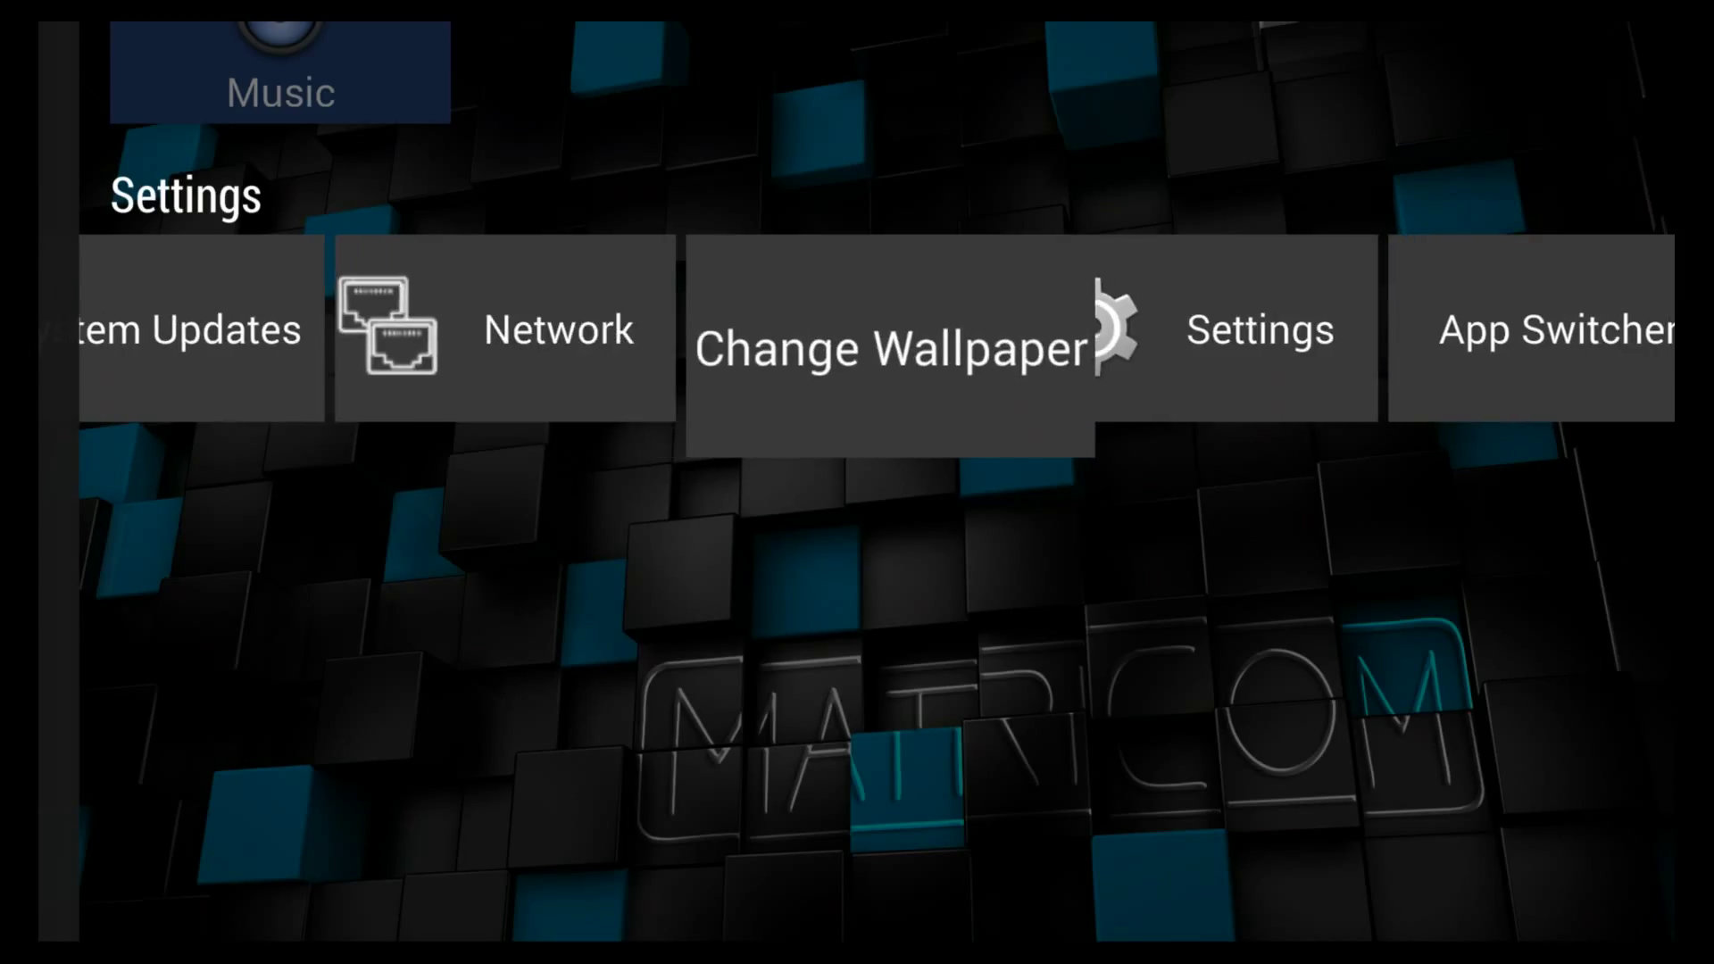
{"action": "key", "text": "Right"}
{"action": "key", "text": "Right"}
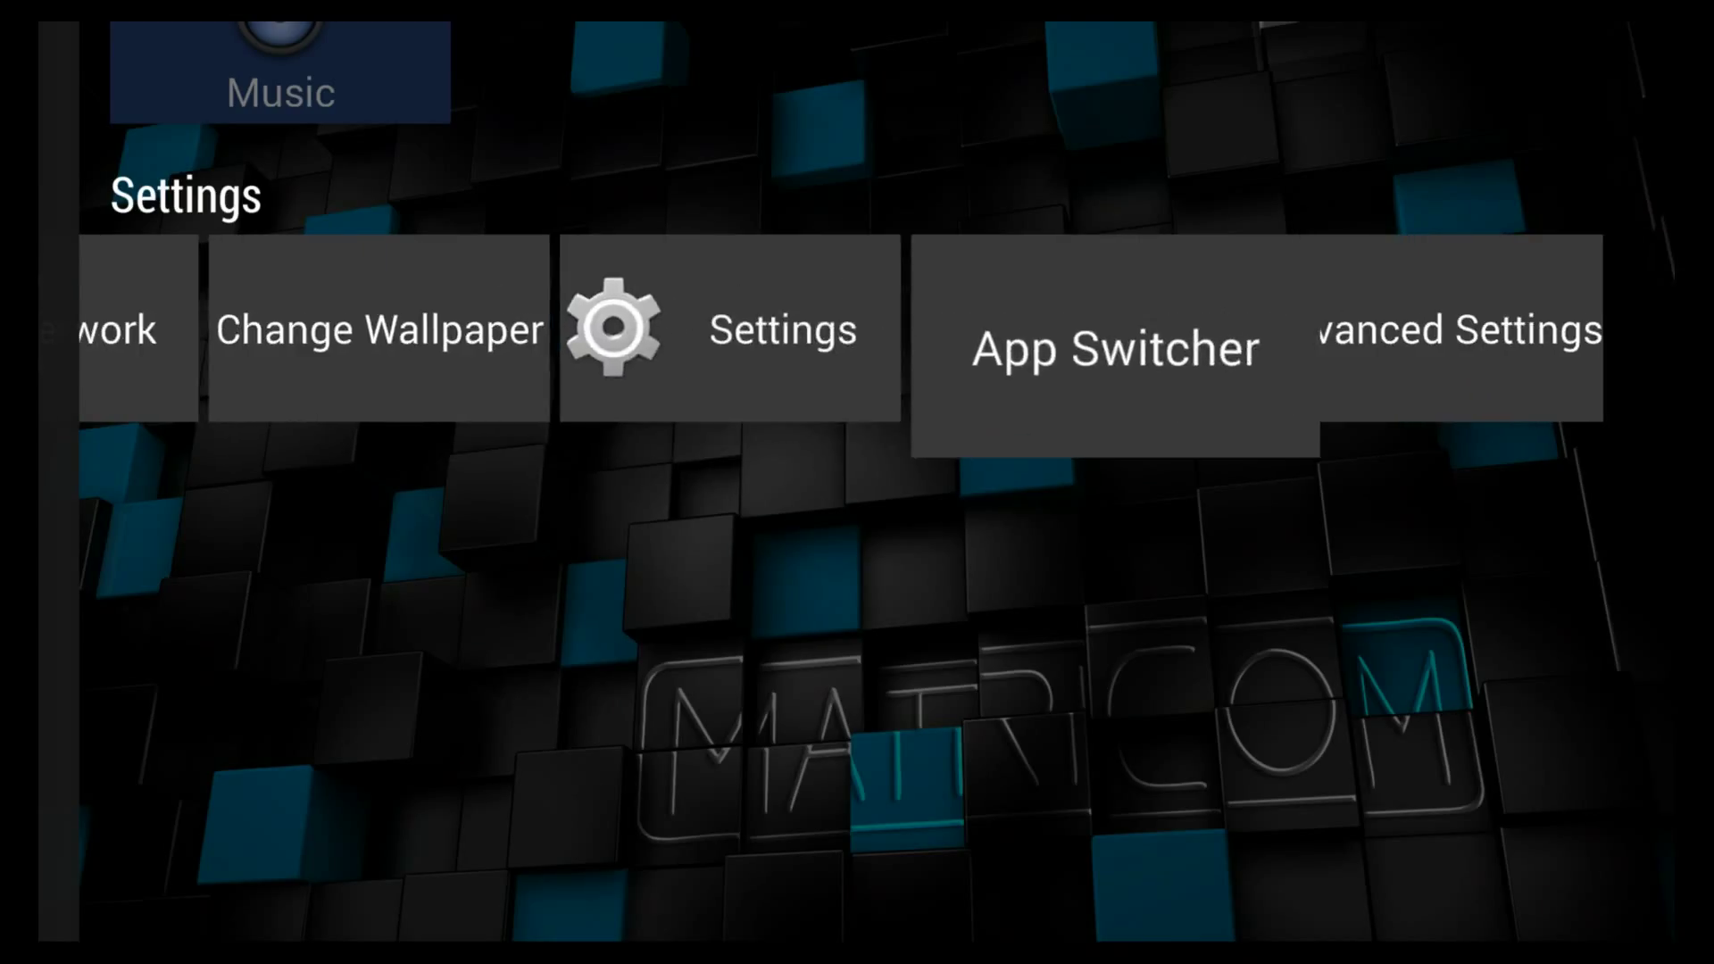
{"action": "key", "text": "Right"}
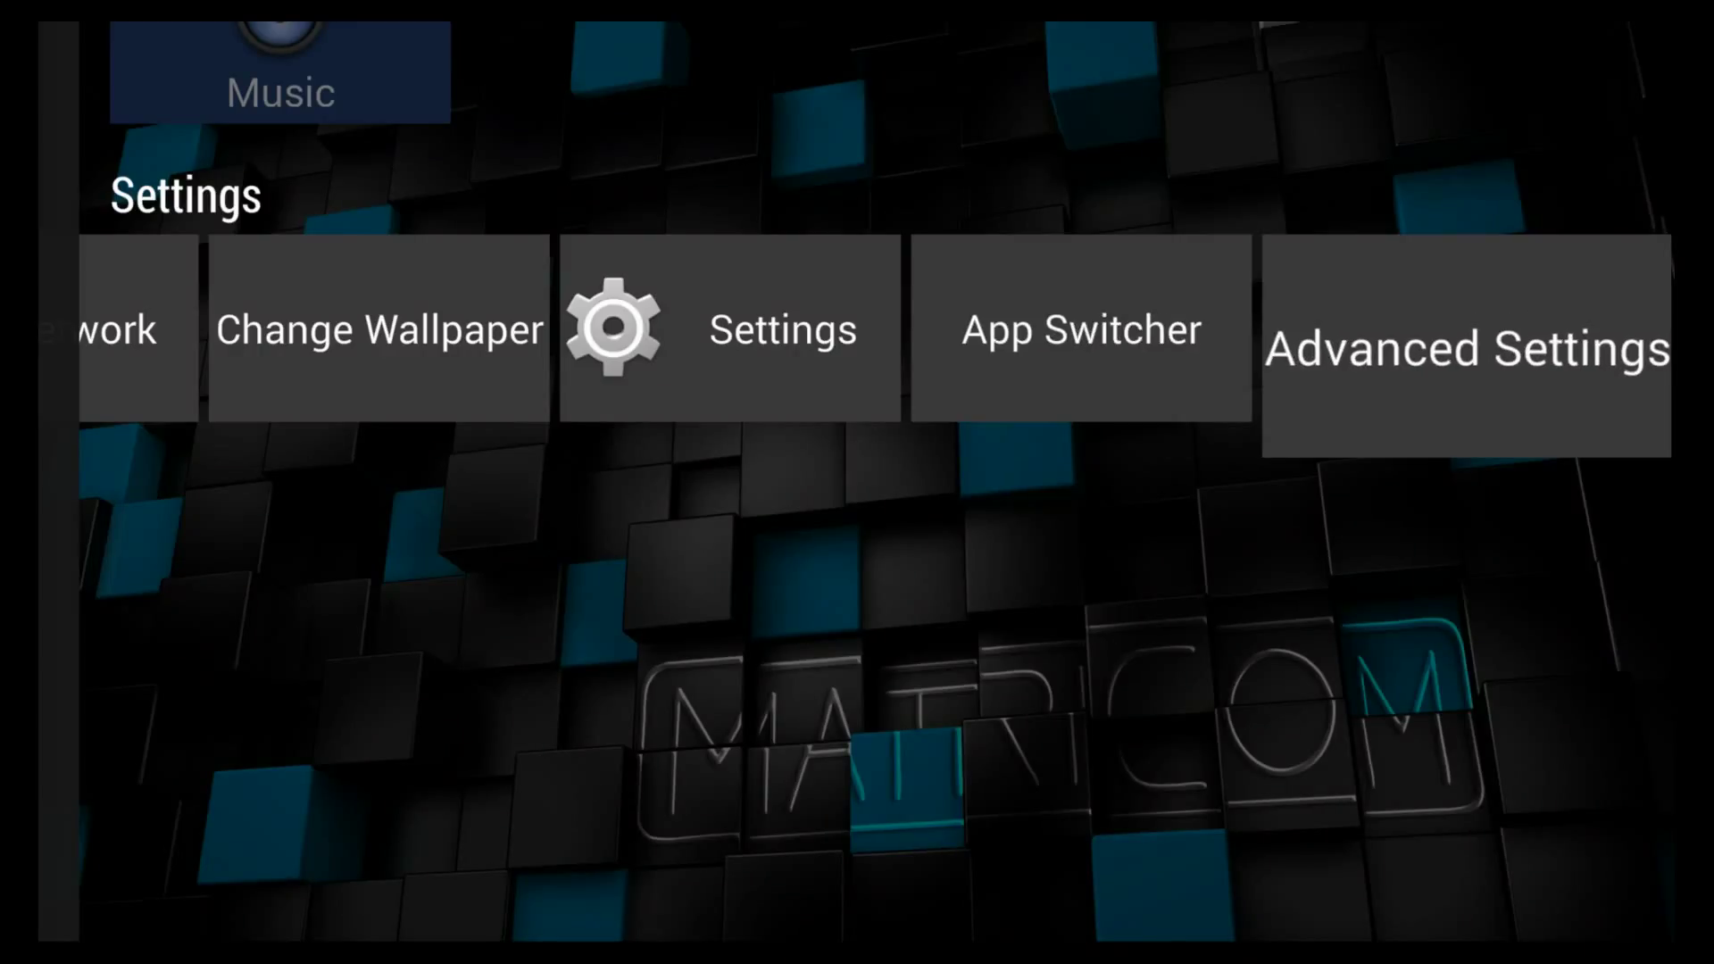
{"action": "key", "text": "Left"}
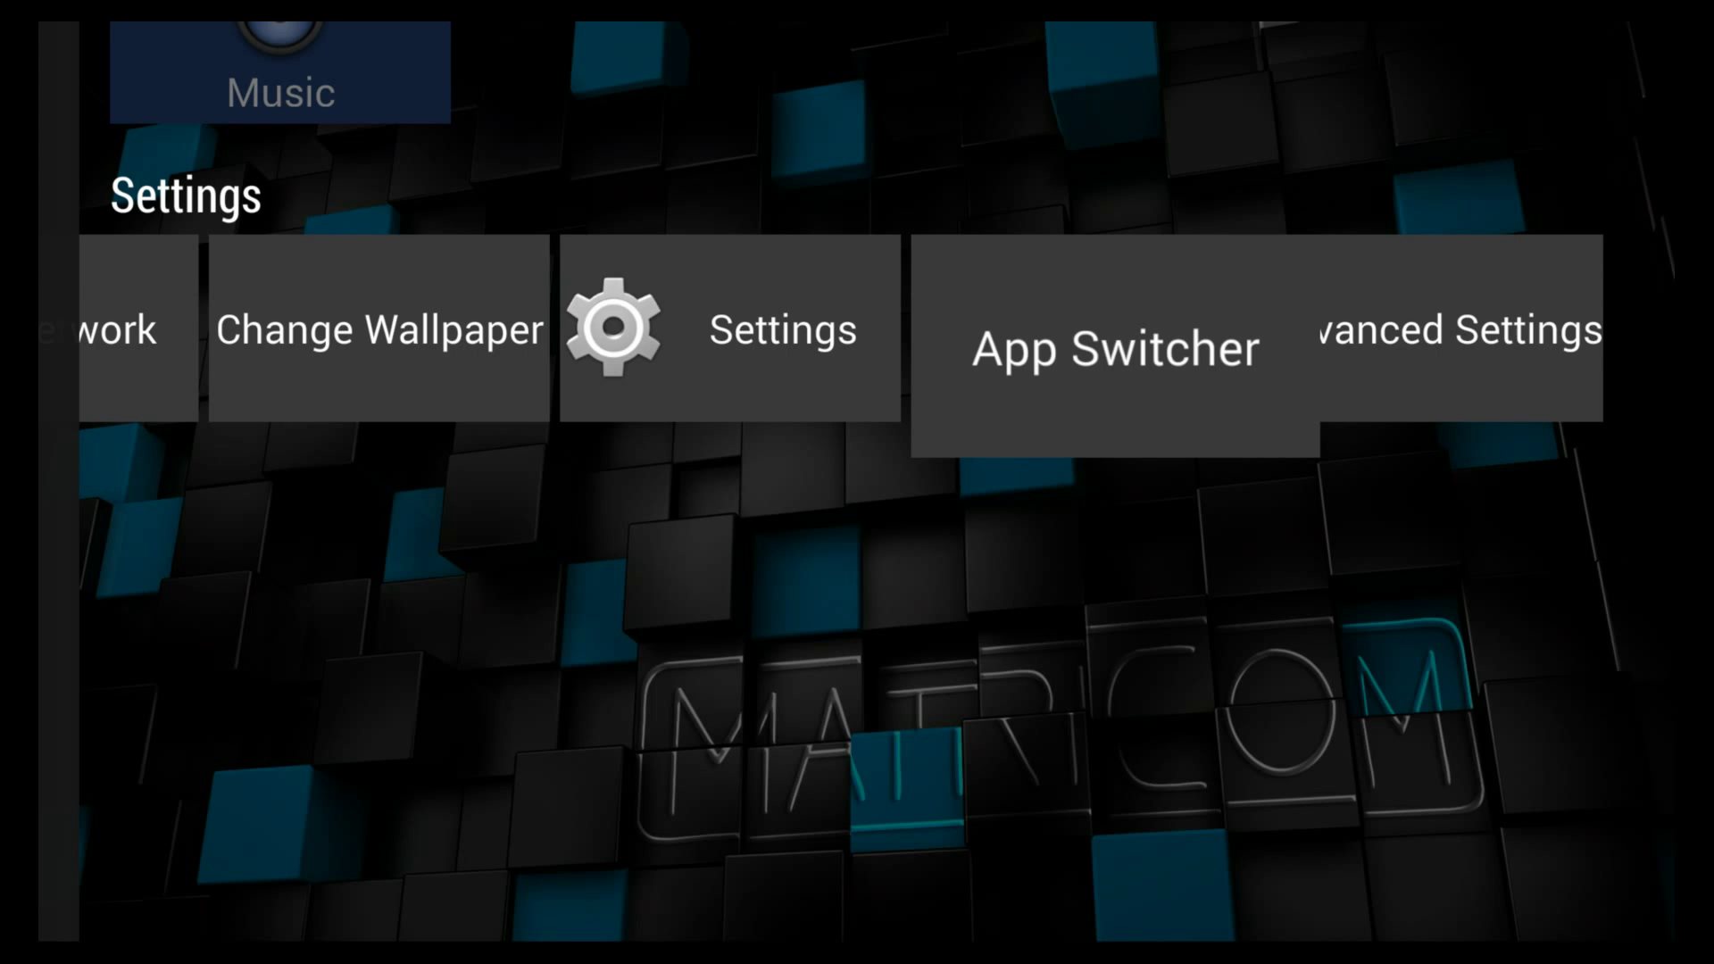
{"action": "key", "text": "Left"}
{"action": "key", "text": "Left"}
{"action": "key", "text": "Left"}
{"action": "key", "text": "Left"}
{"action": "key", "text": "Left"}
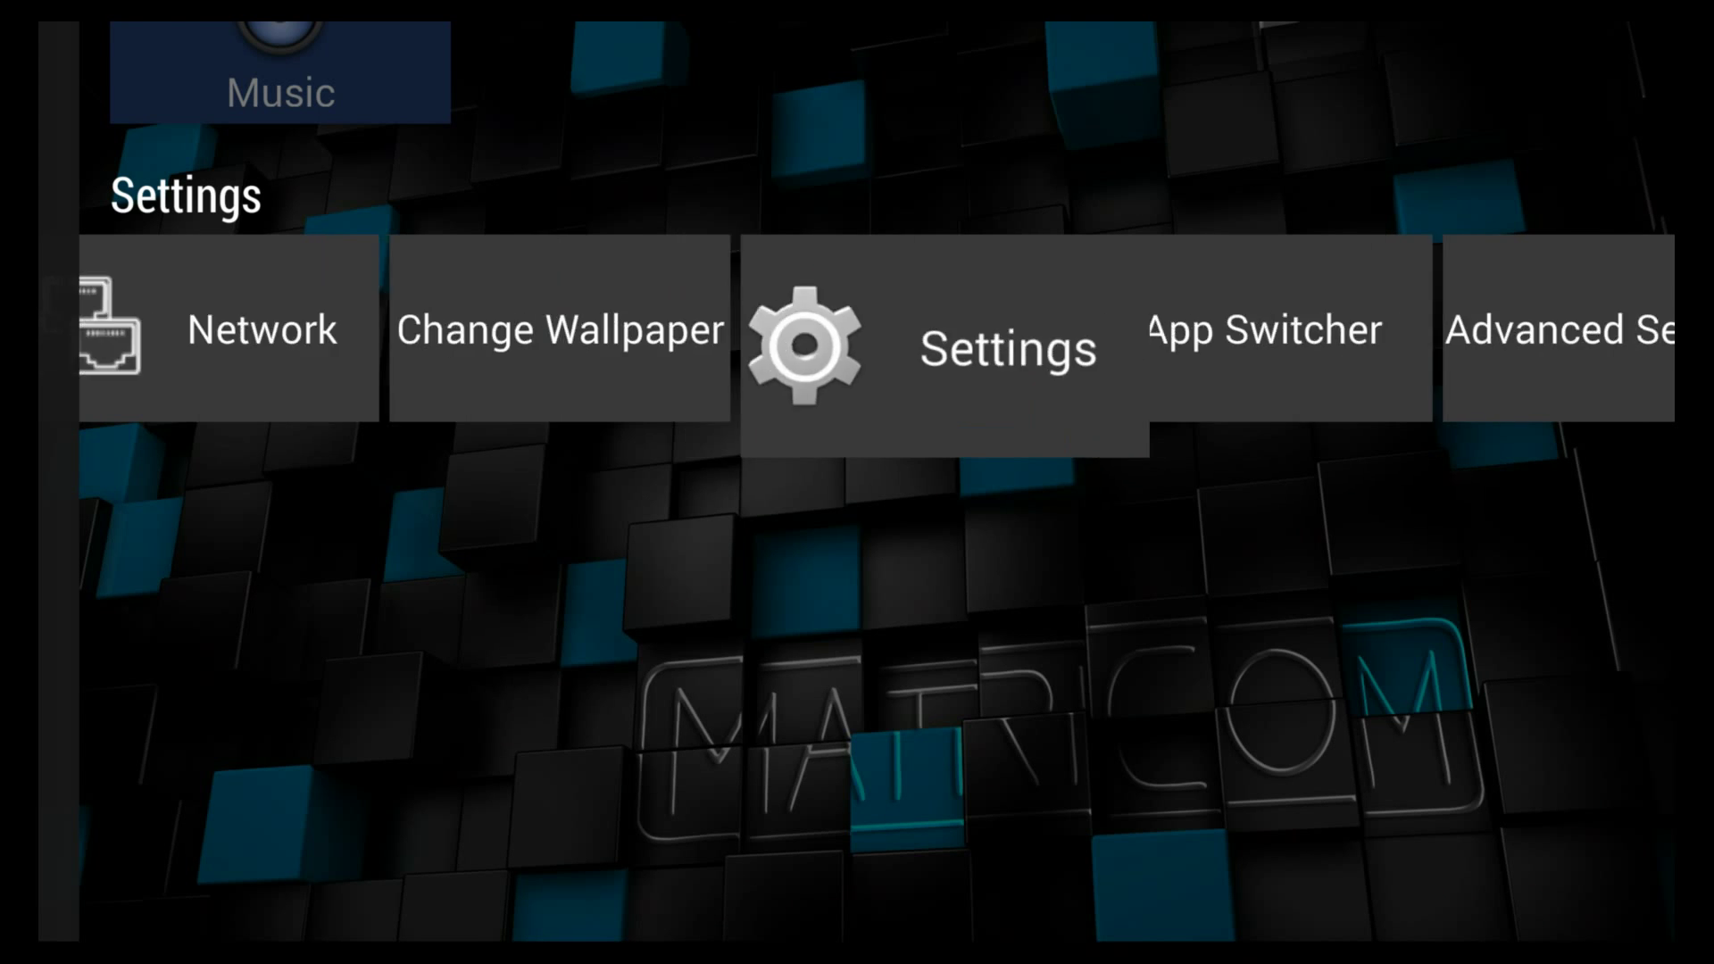
Switch among the Videos, Music and Settings categories, ending in the Settings row at Edit Rows.
{"action": "key", "text": "Left"}
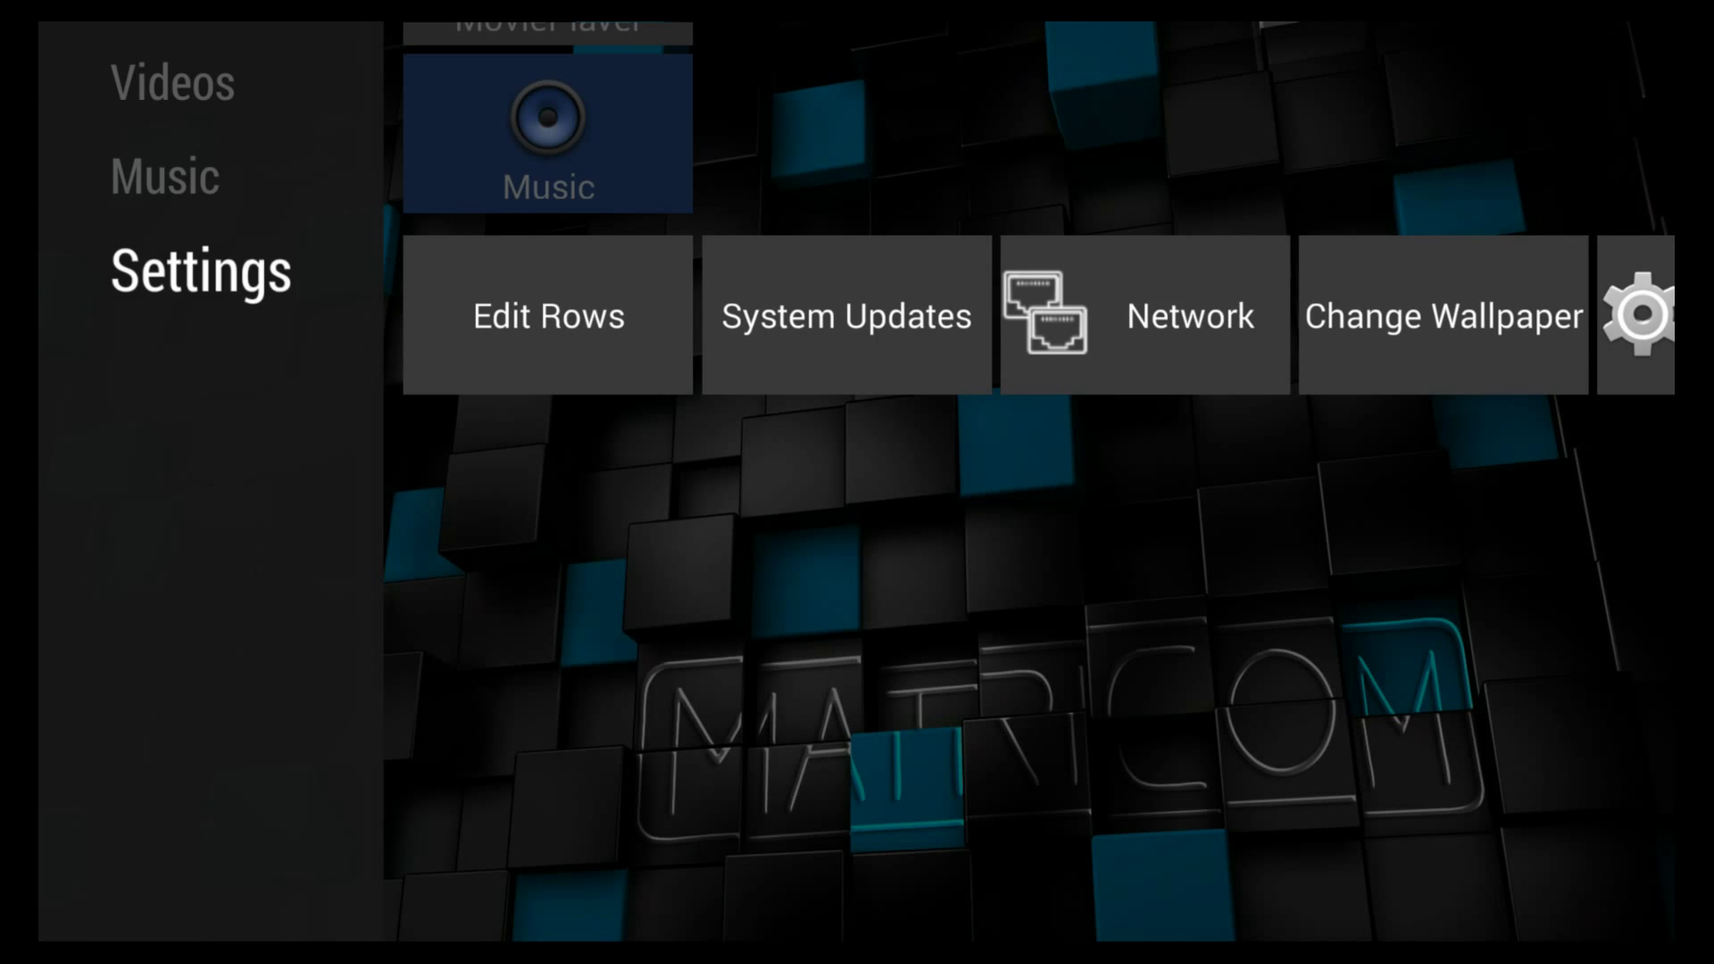
{"action": "key", "text": "Up"}
{"action": "key", "text": "Up"}
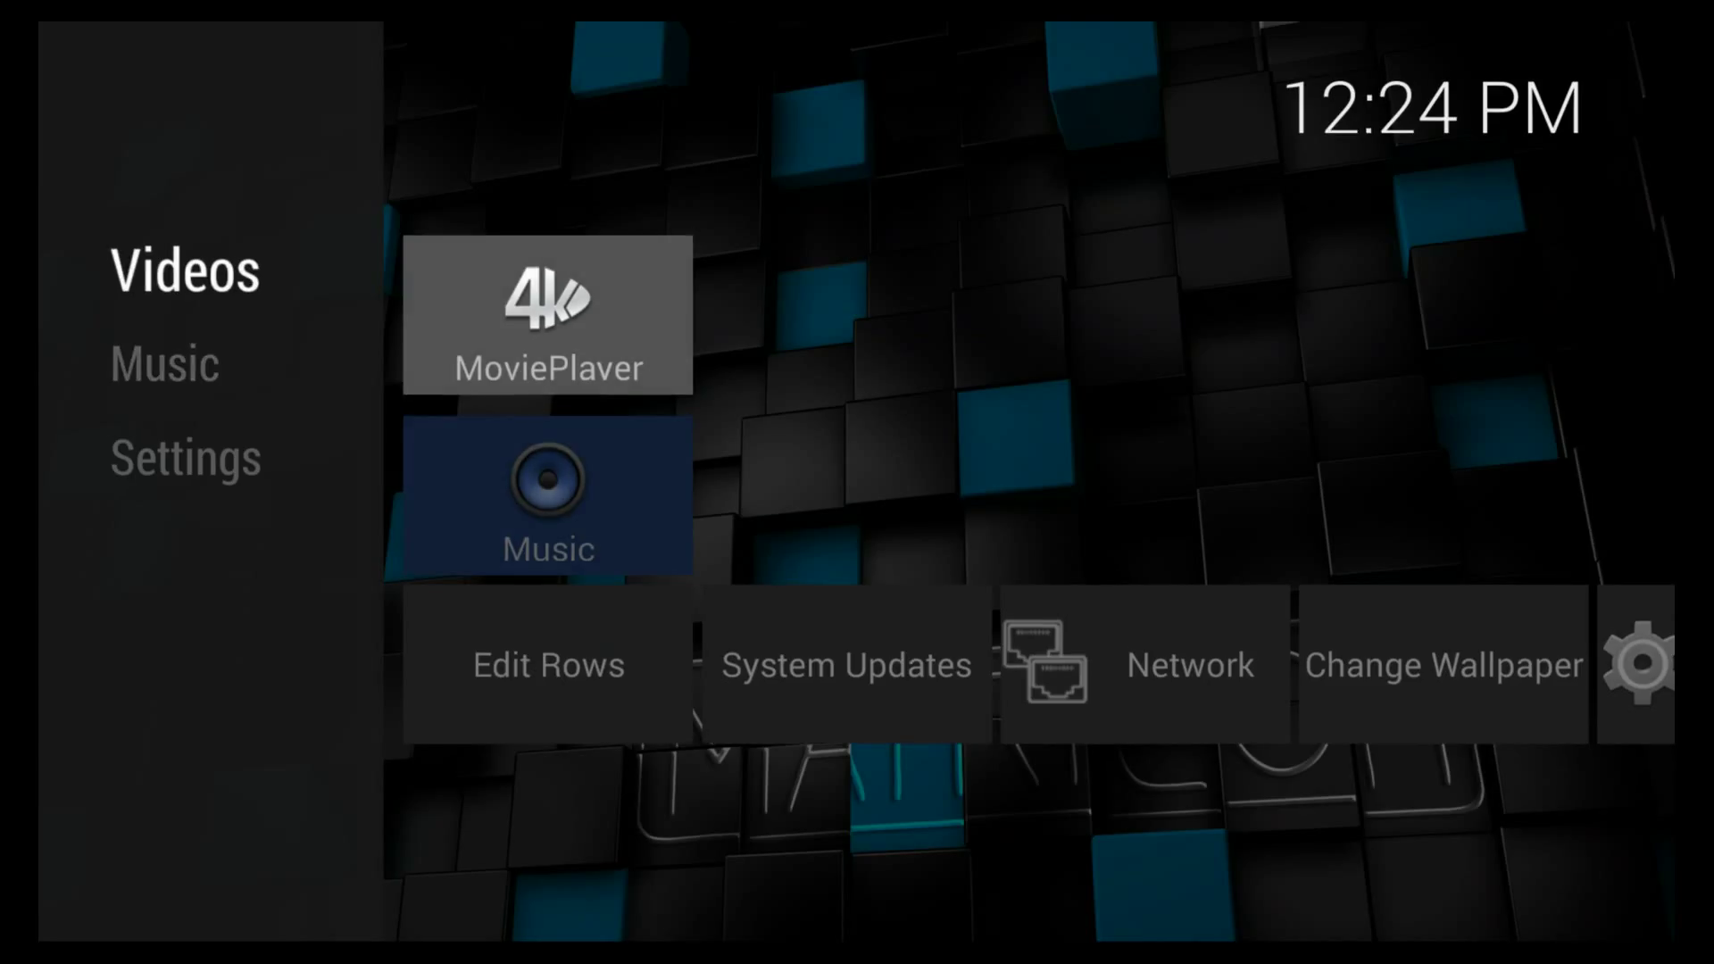
{"action": "key", "text": "Right"}
{"action": "key", "text": "Left"}
{"action": "key", "text": "Down"}
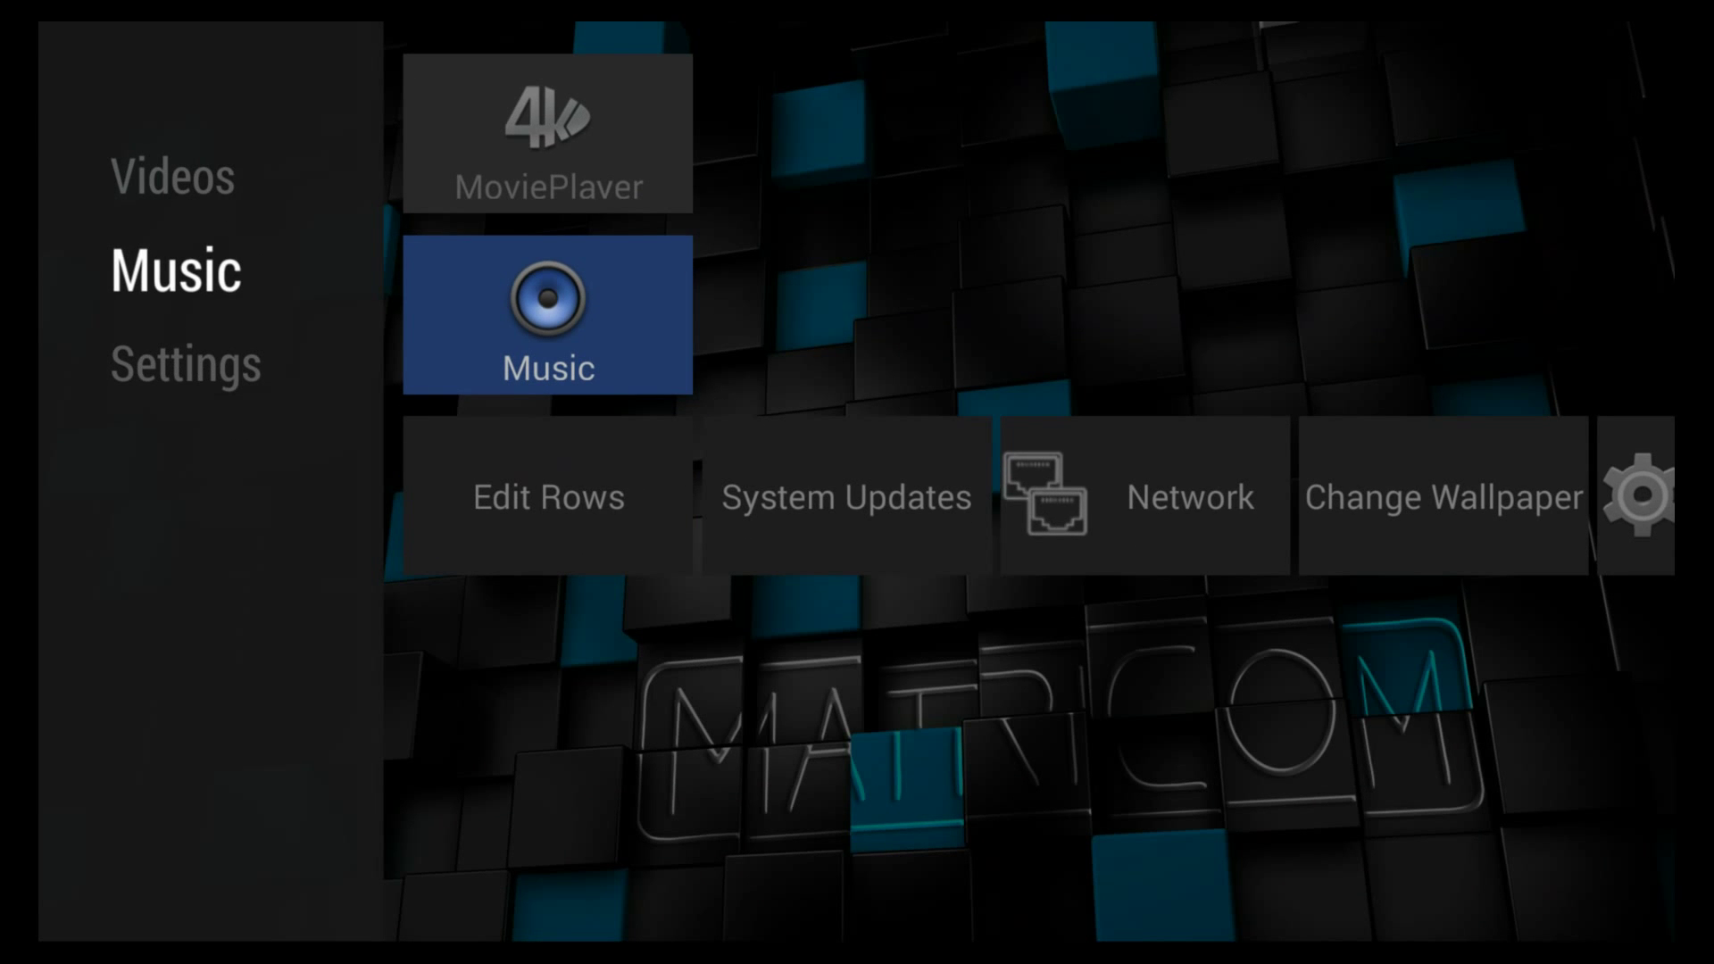
{"action": "key", "text": "Down"}
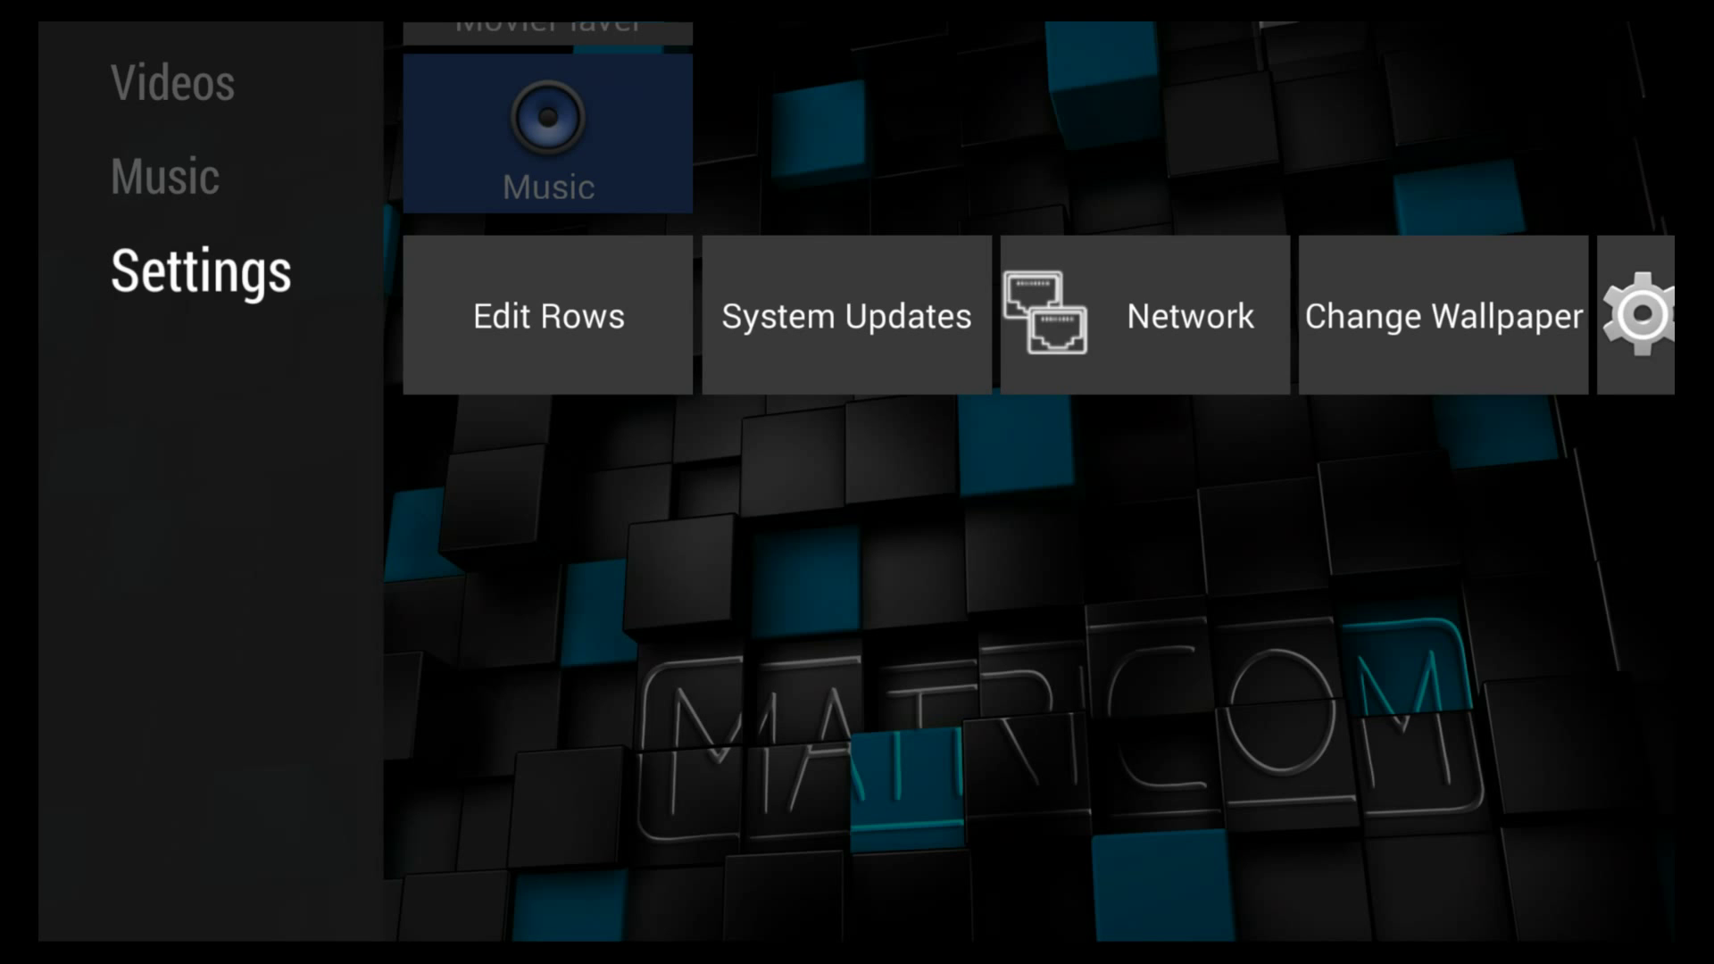
{"action": "key", "text": "Up"}
{"action": "key", "text": "Up"}
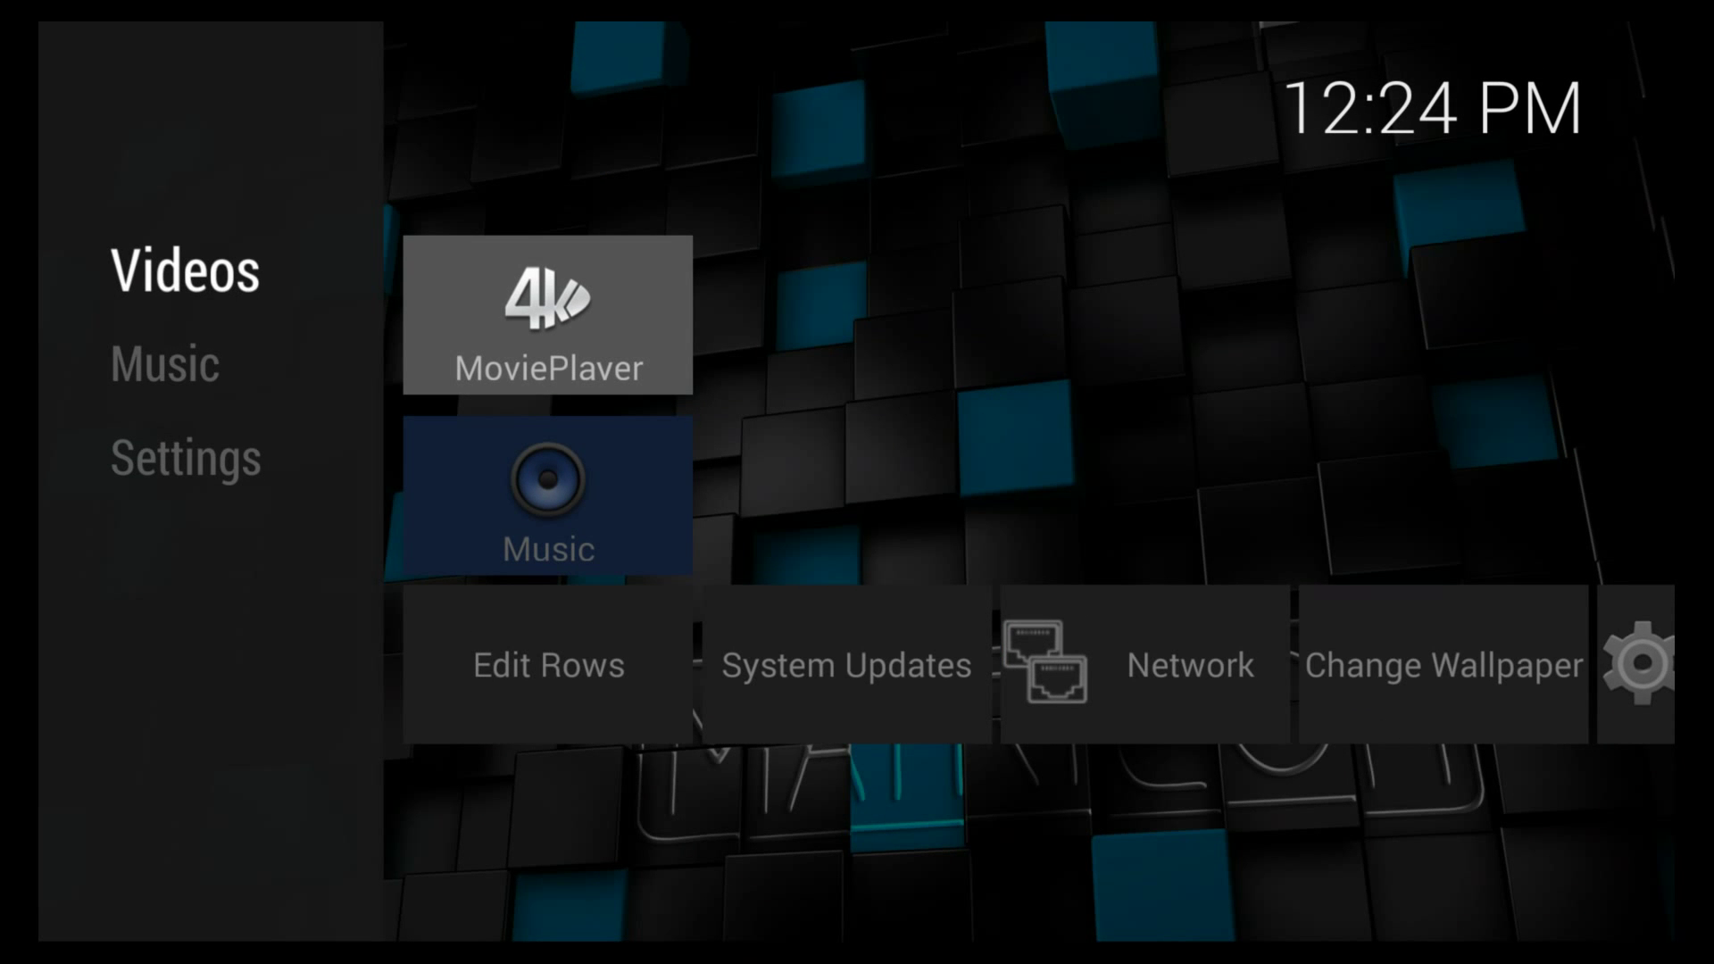
{"action": "key", "text": "Down"}
{"action": "key", "text": "Down"}
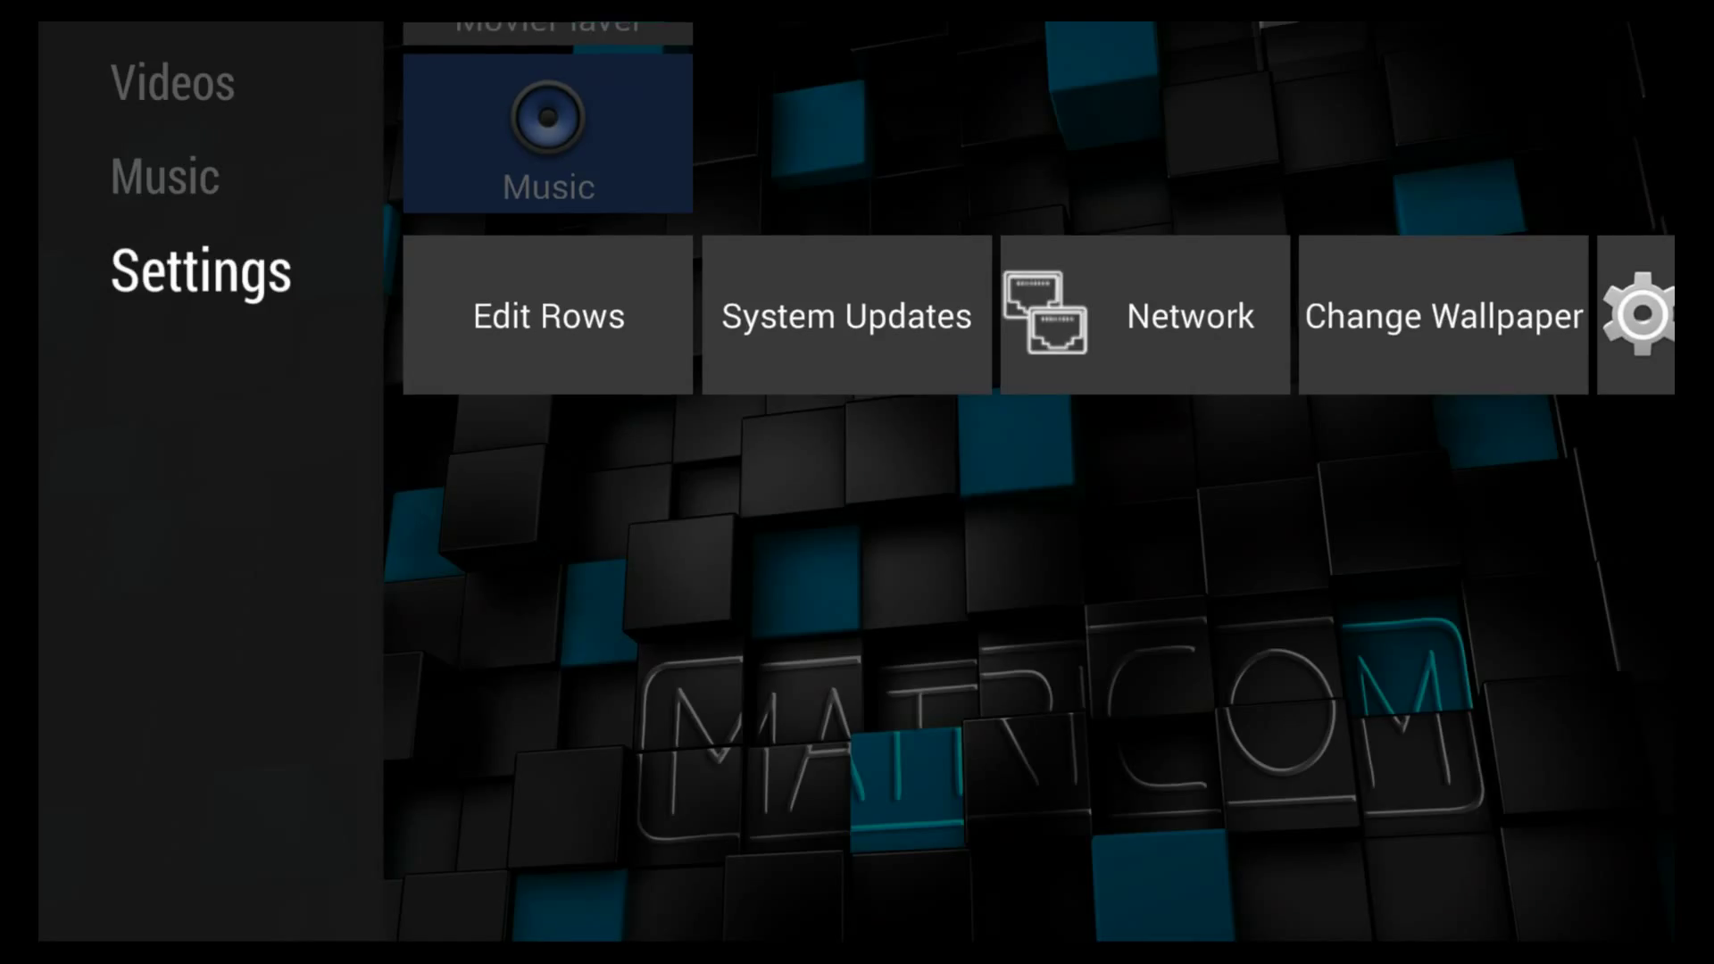
{"action": "key", "text": "Right"}
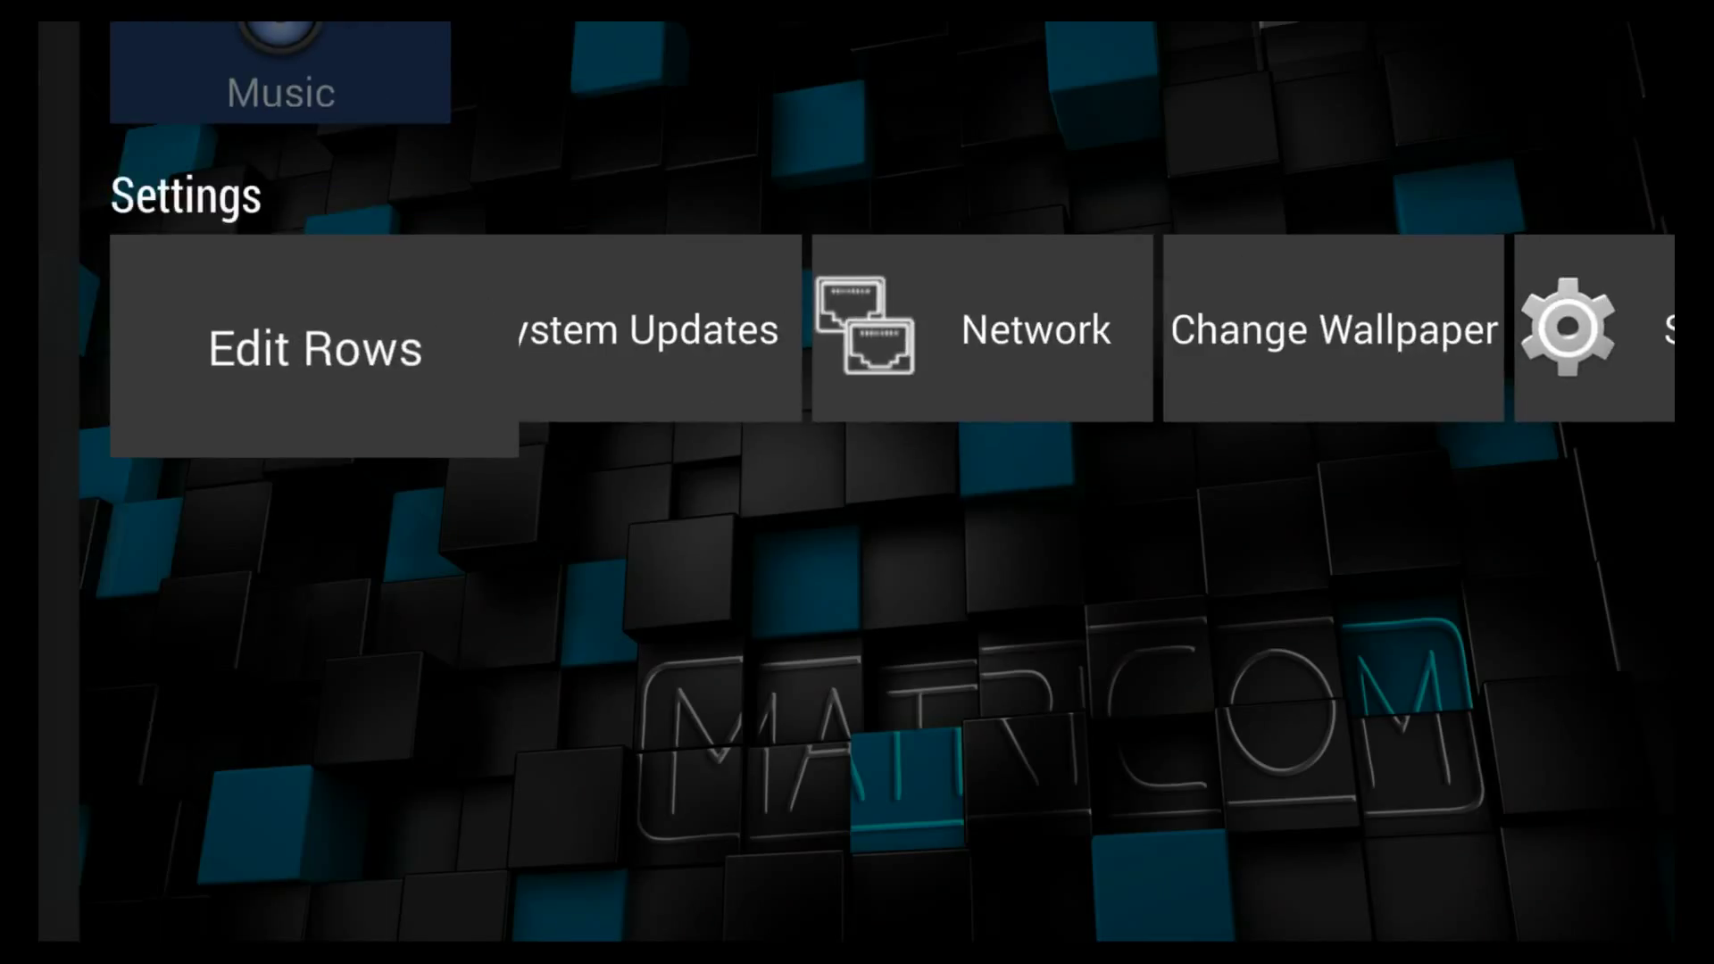
Turn on row editing from Edit Rows and move between each row's edit option.
{"action": "key", "text": "Right"}
{"action": "key", "text": "Left"}
{"action": "key", "text": "Return"}
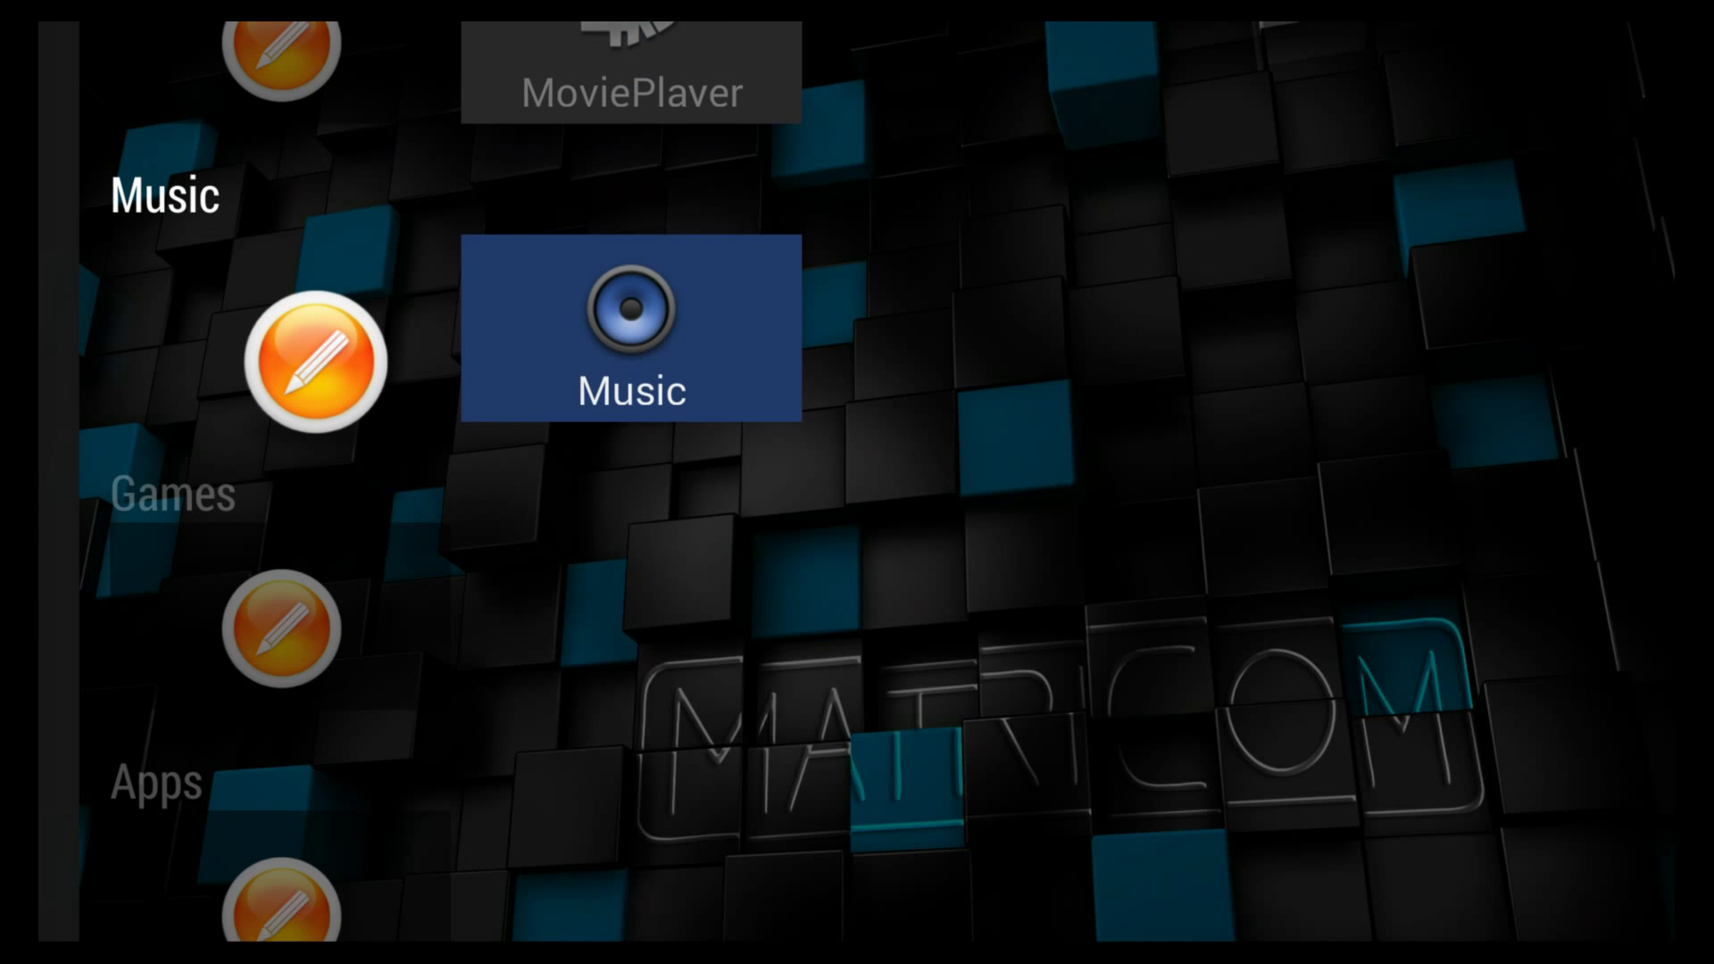
{"action": "key", "text": "Down"}
{"action": "key", "text": "Down"}
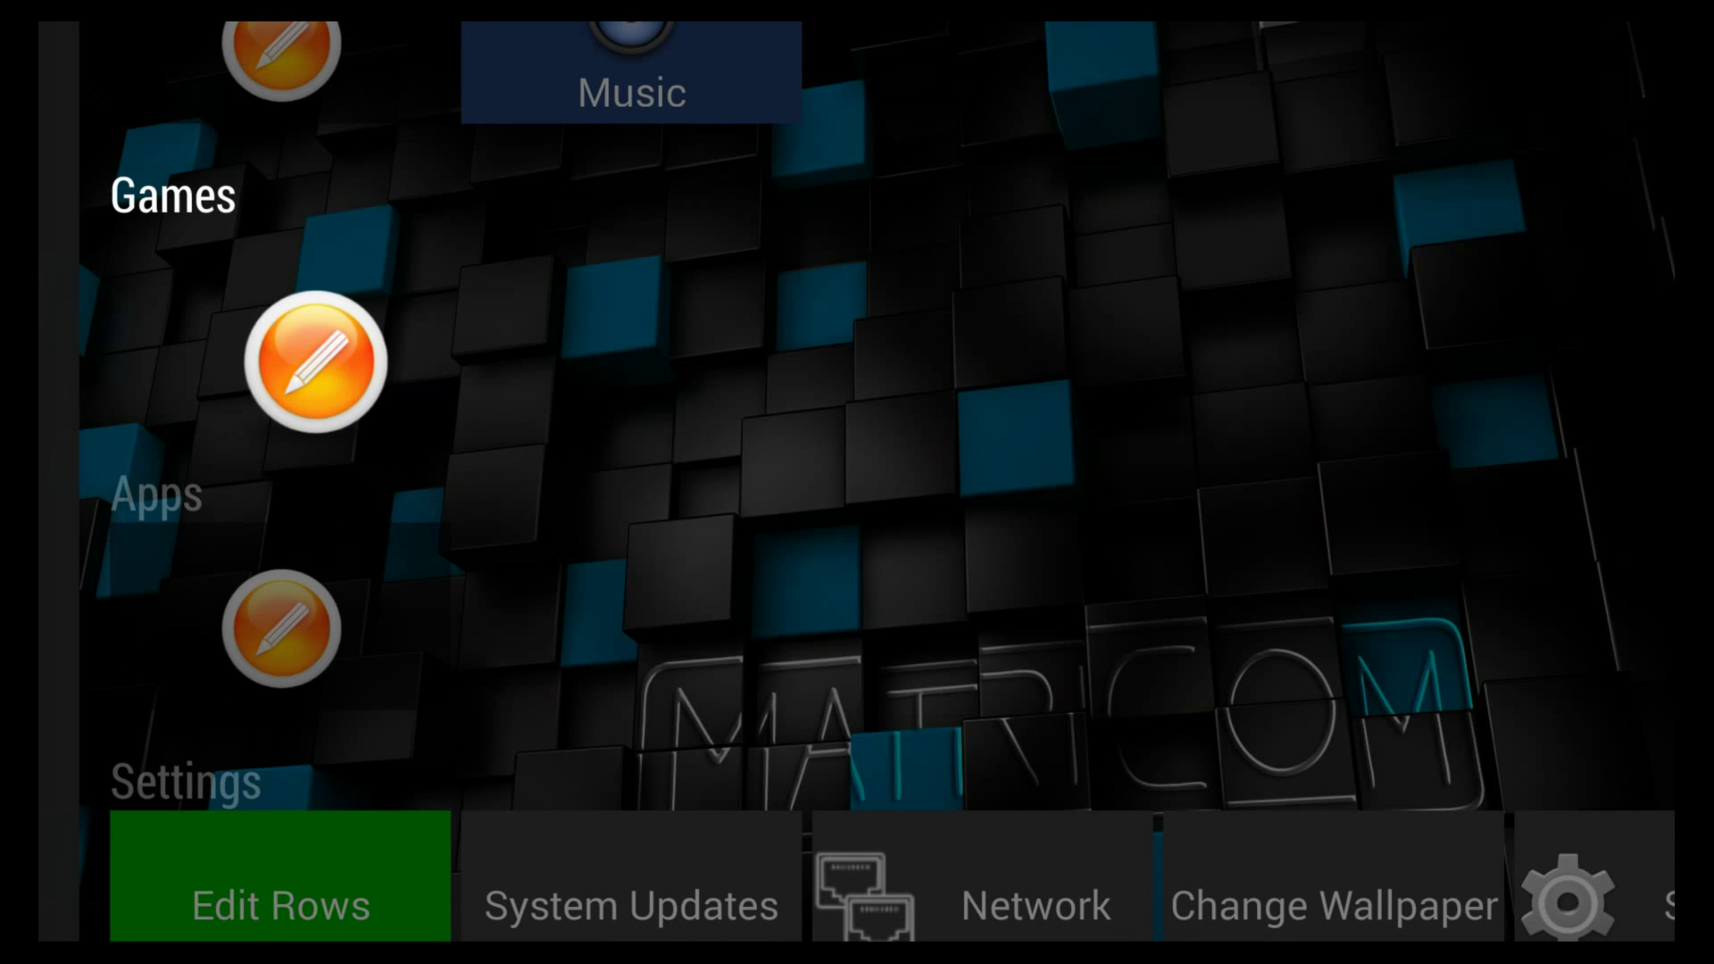
{"action": "key", "text": "Up"}
{"action": "key", "text": "Up"}
{"action": "key", "text": "Up"}
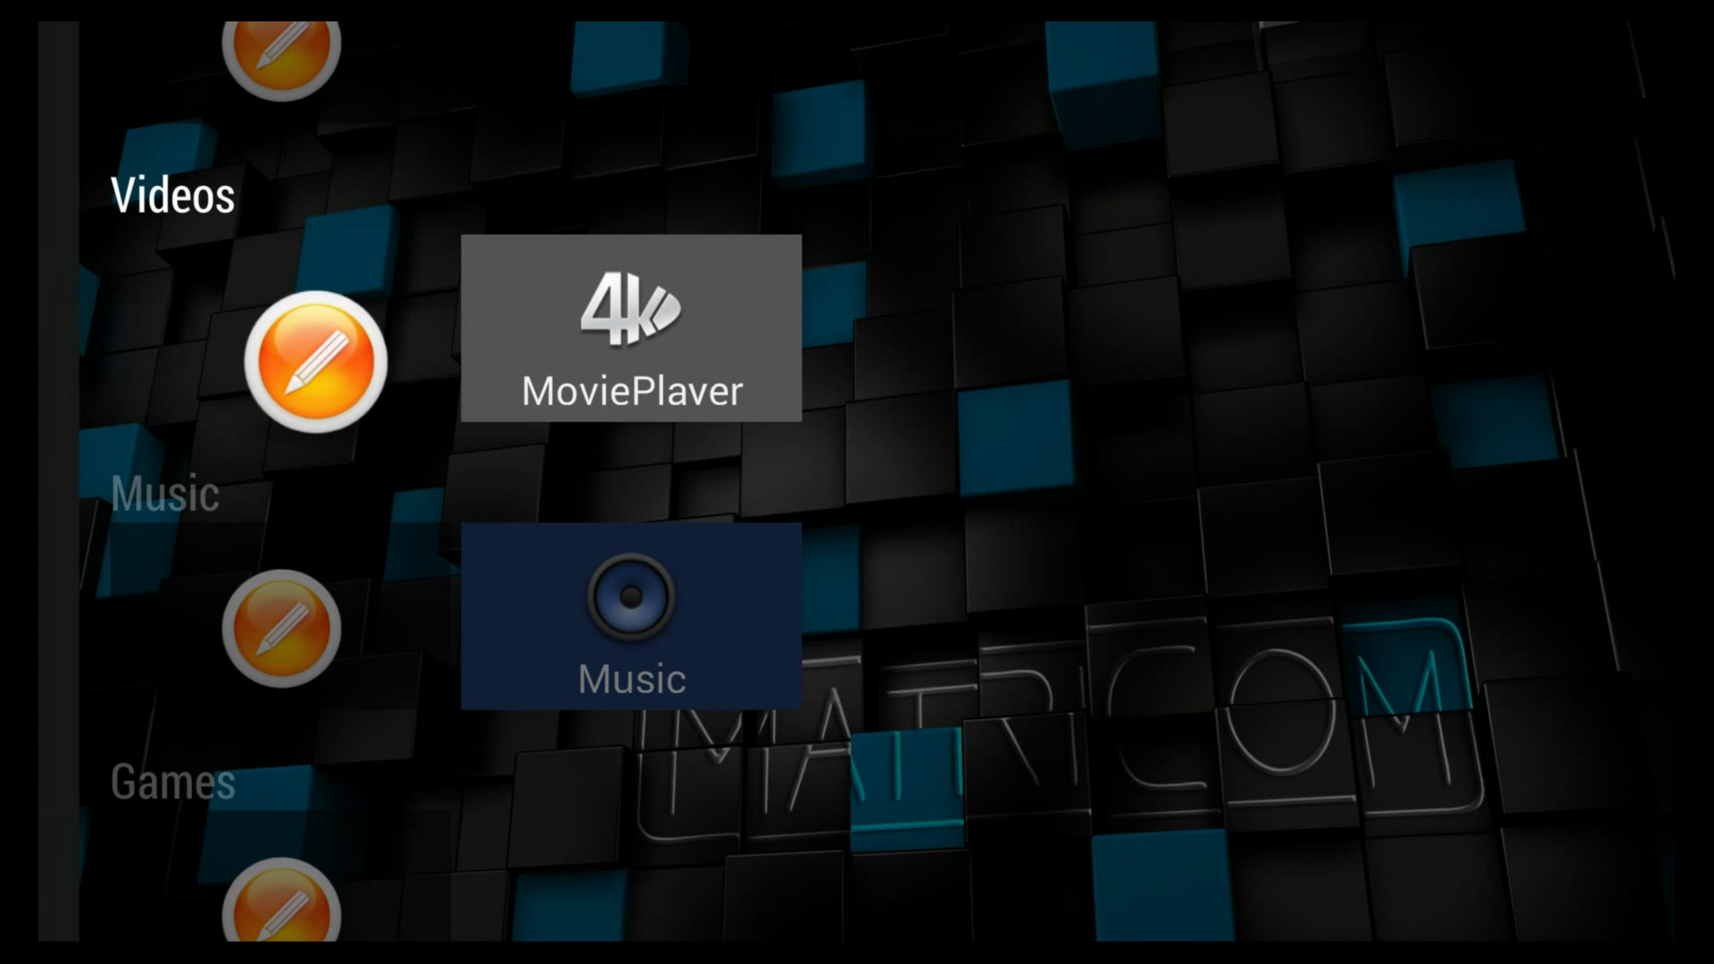
{"action": "key", "text": "Up"}
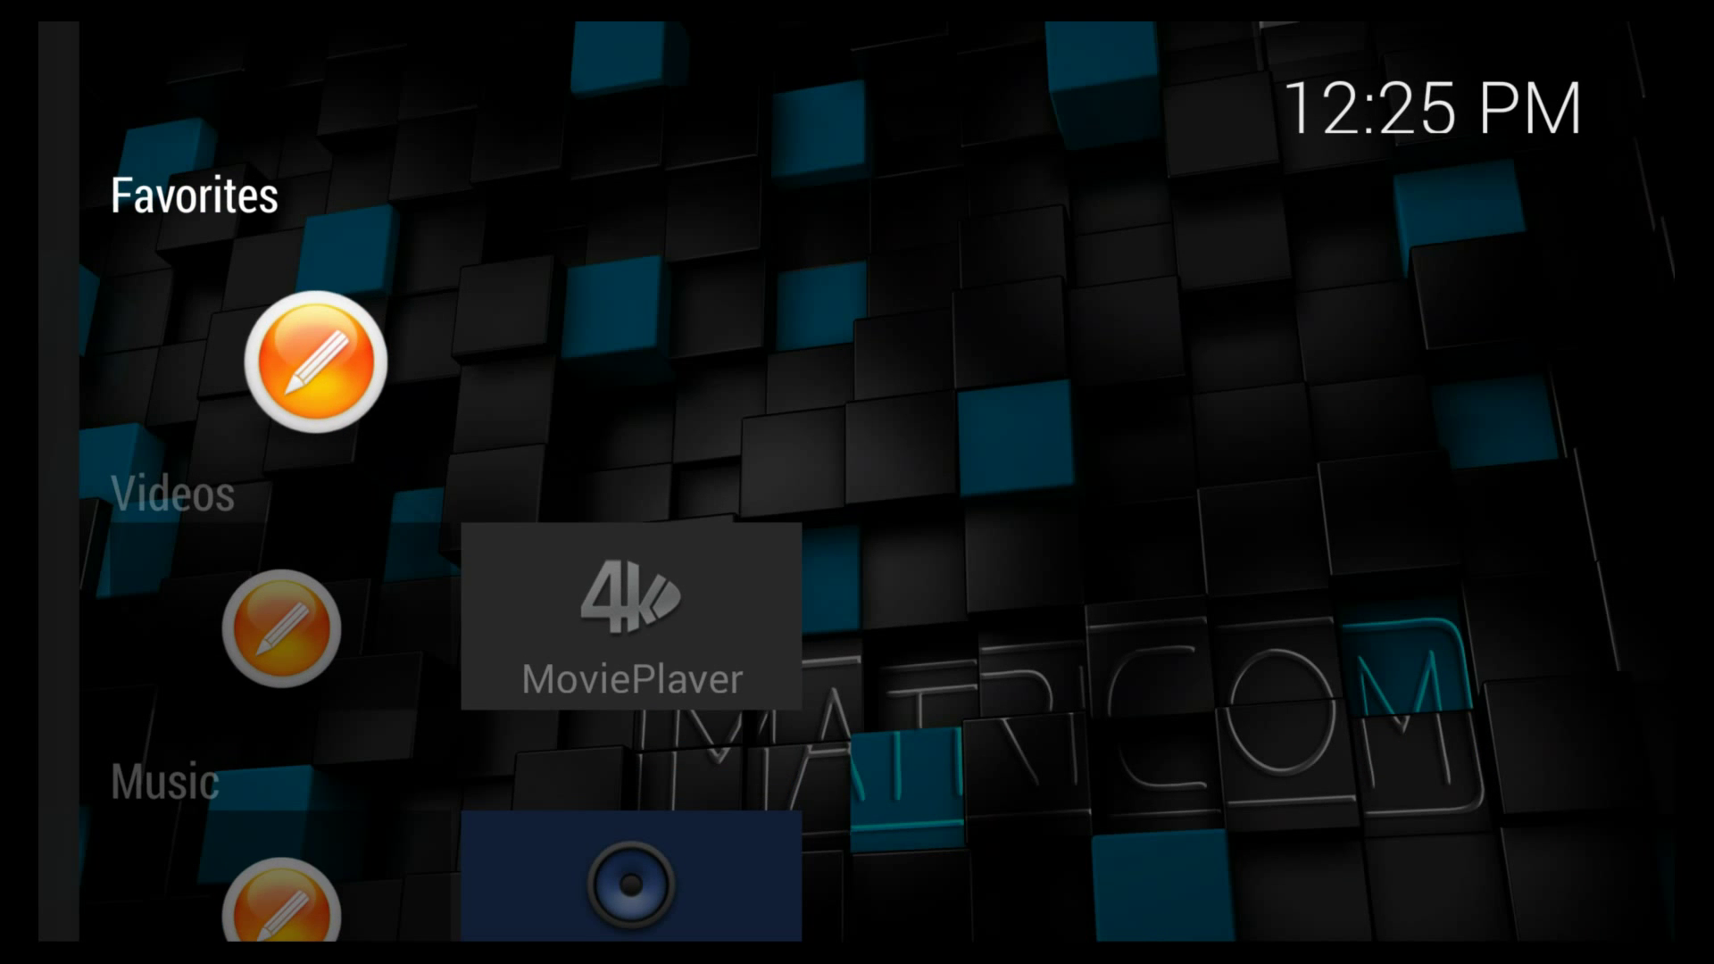
{"action": "key", "text": "Down"}
{"action": "key", "text": "Down"}
{"action": "key", "text": "Down"}
{"action": "key", "text": "Down"}
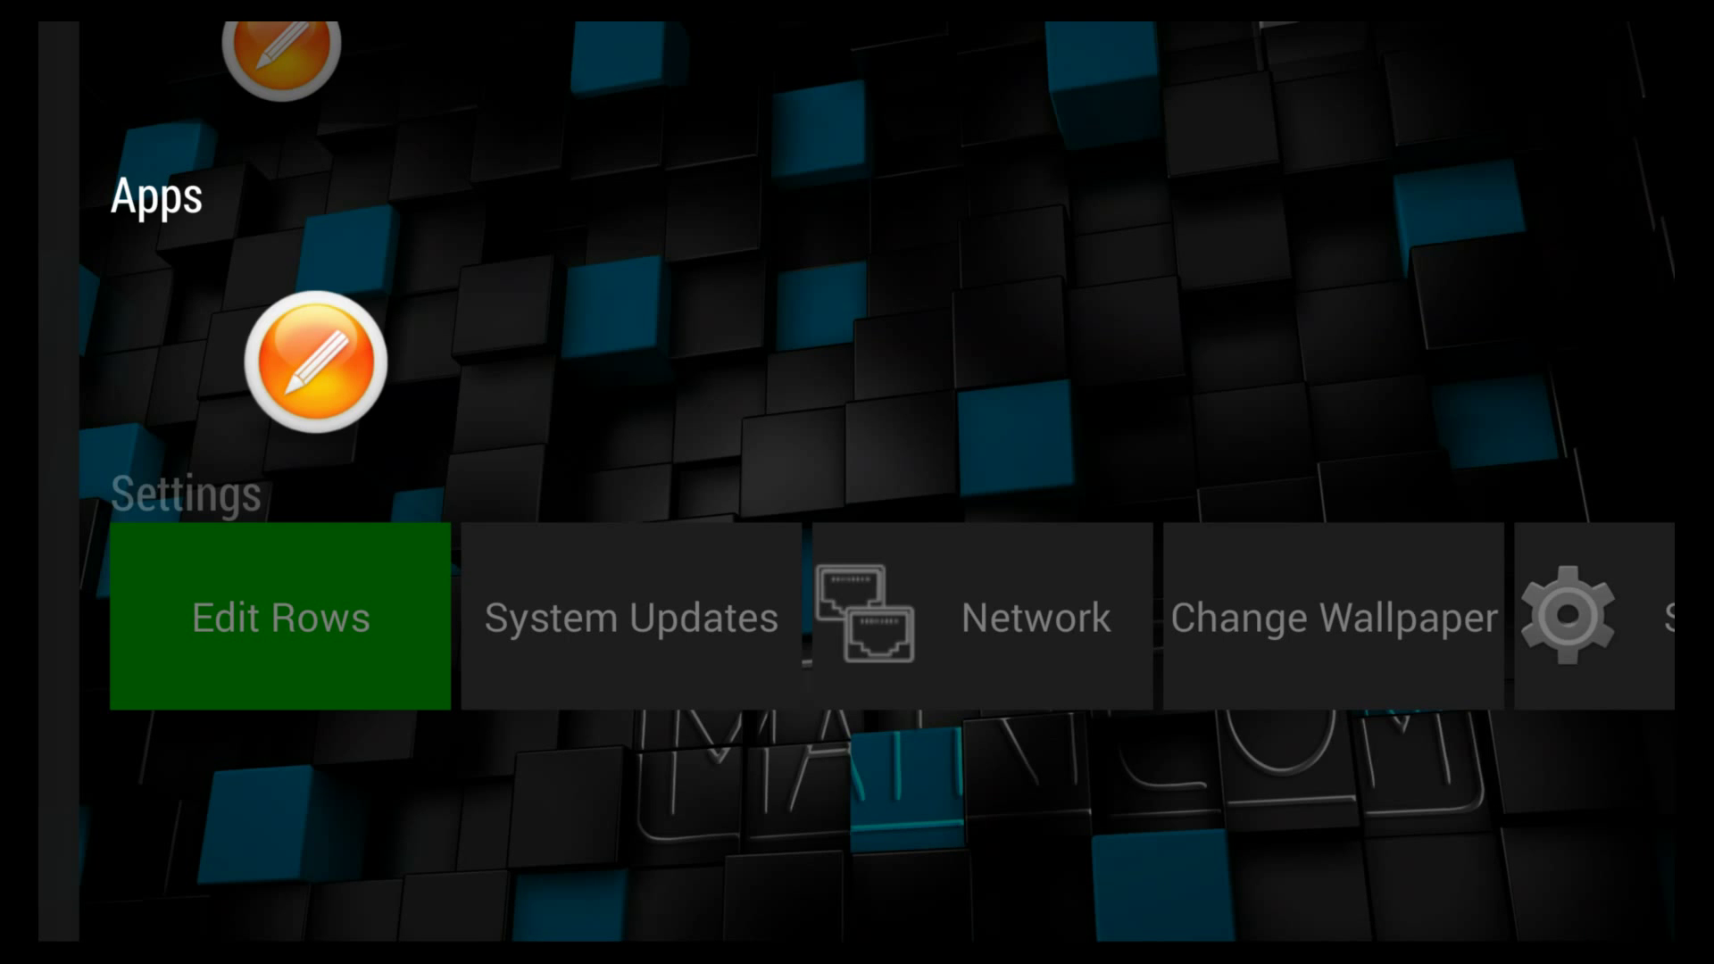
Open the Add to Apps picker and add Netflix as the first app.
{"action": "key", "text": "Return"}
{"action": "key", "text": "Right"}
{"action": "key", "text": "Right"}
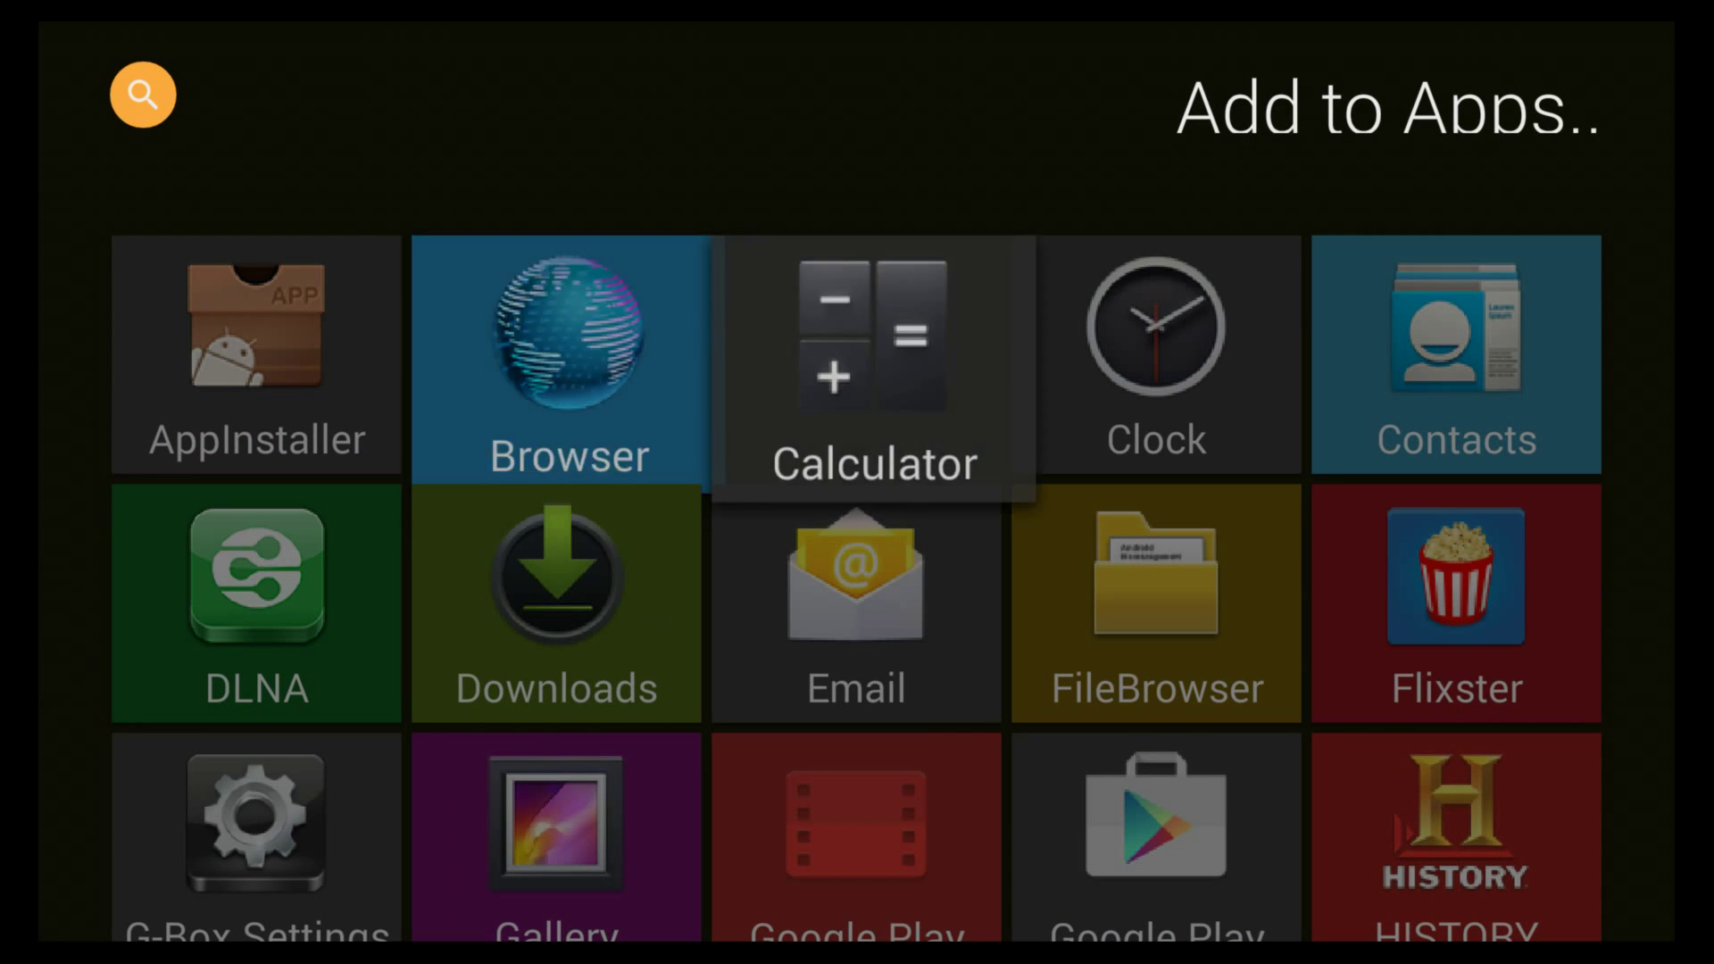
{"action": "key", "text": "Right"}
{"action": "key", "text": "Down"}
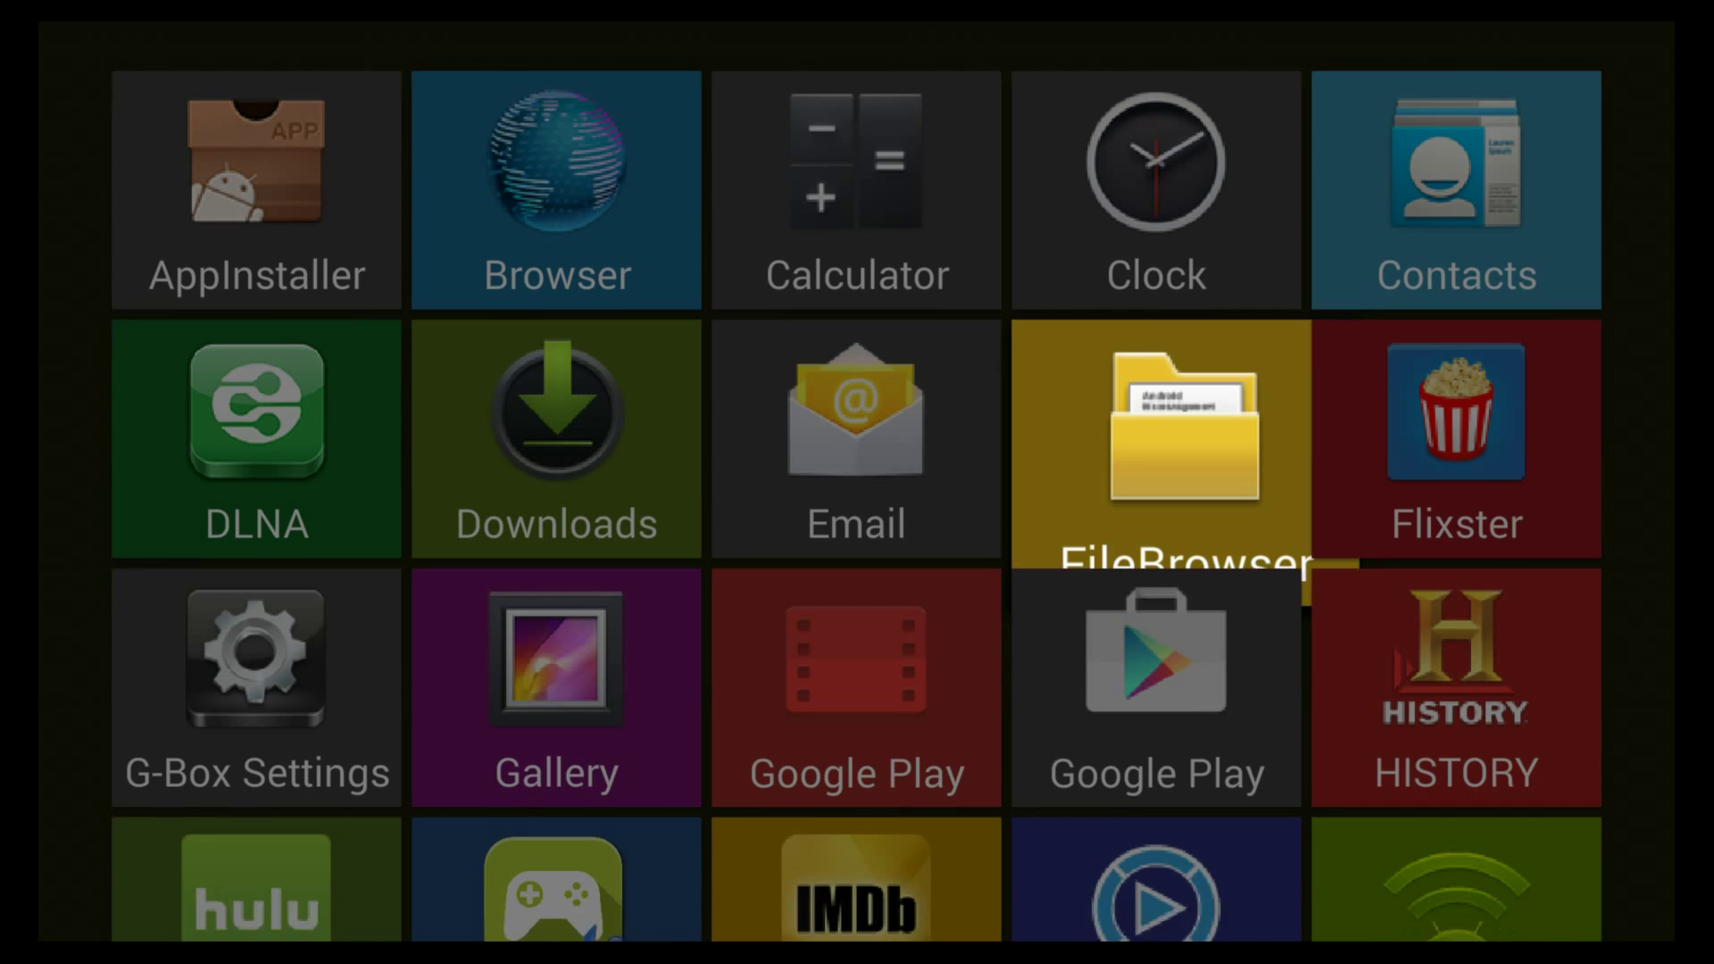
{"action": "key", "text": "Down"}
{"action": "key", "text": "Down"}
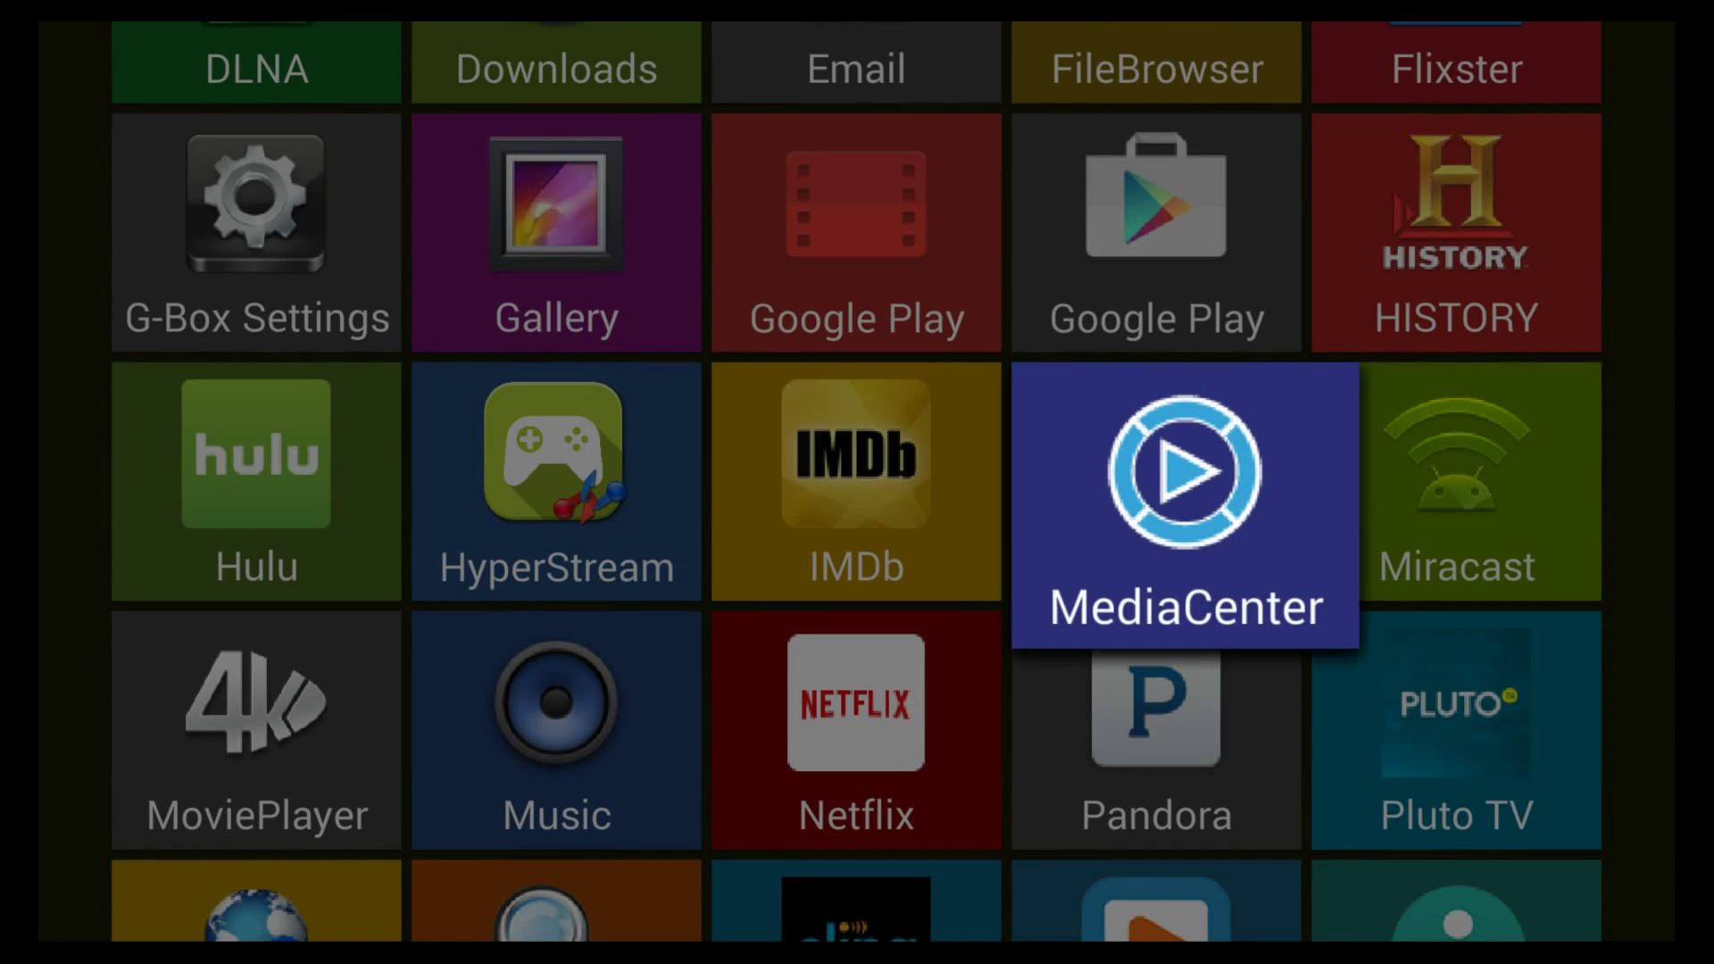
{"action": "key", "text": "Down"}
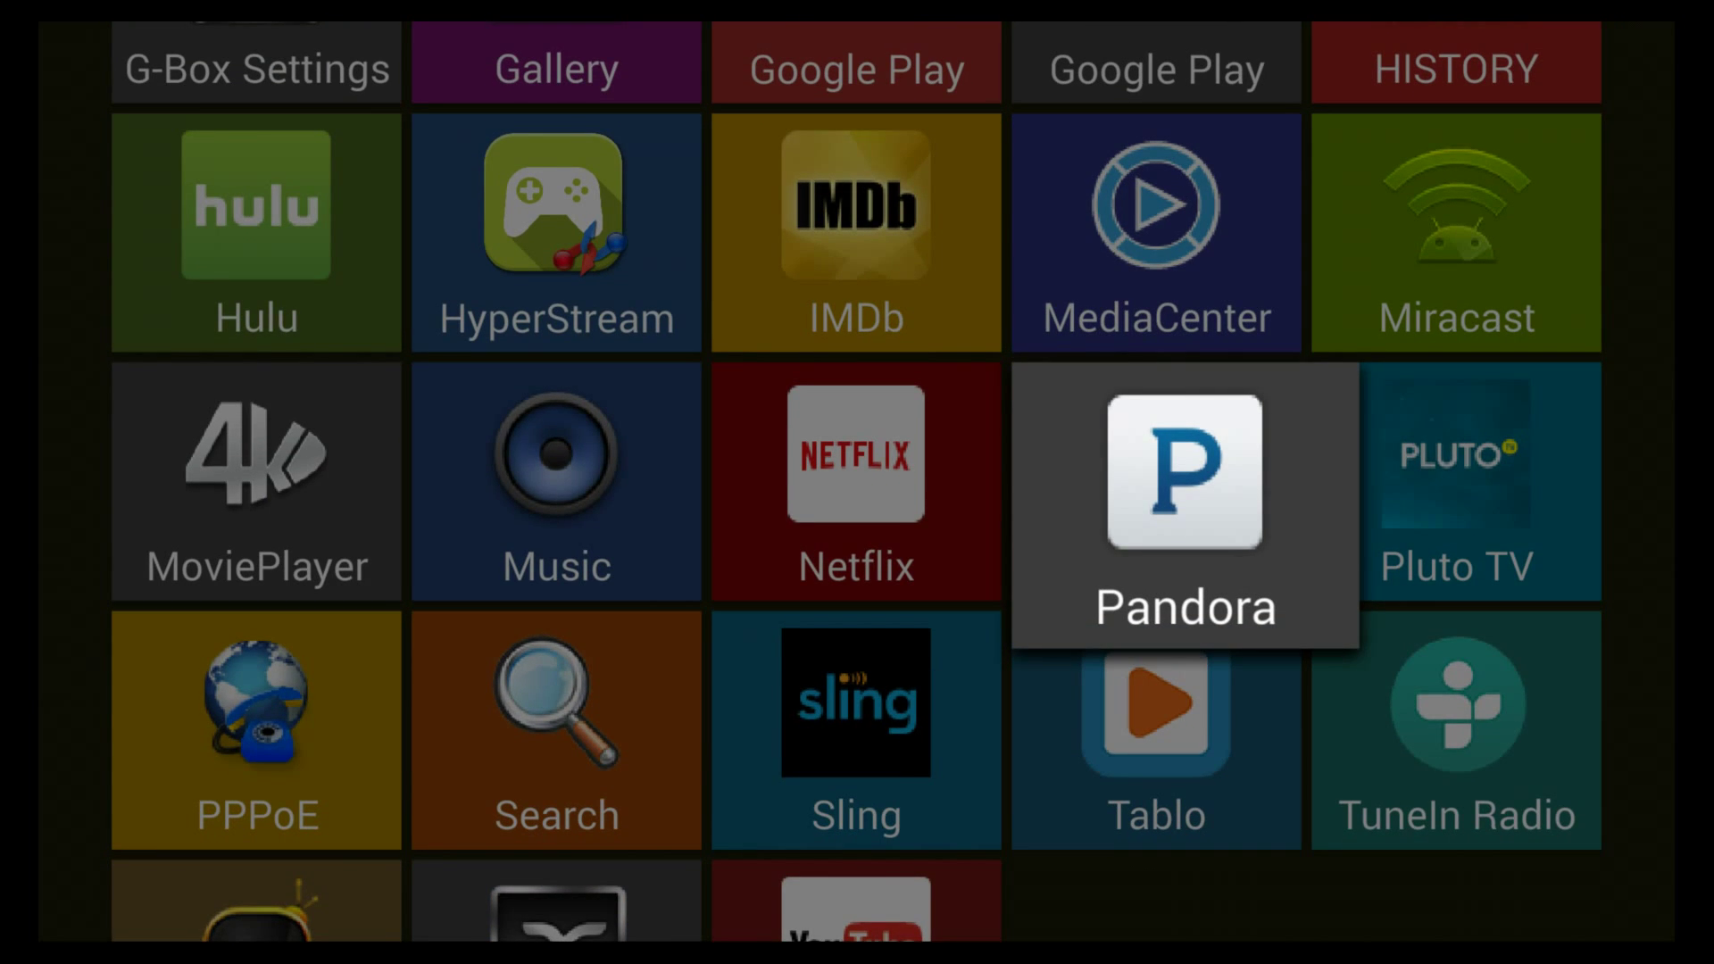
{"action": "key", "text": "Left"}
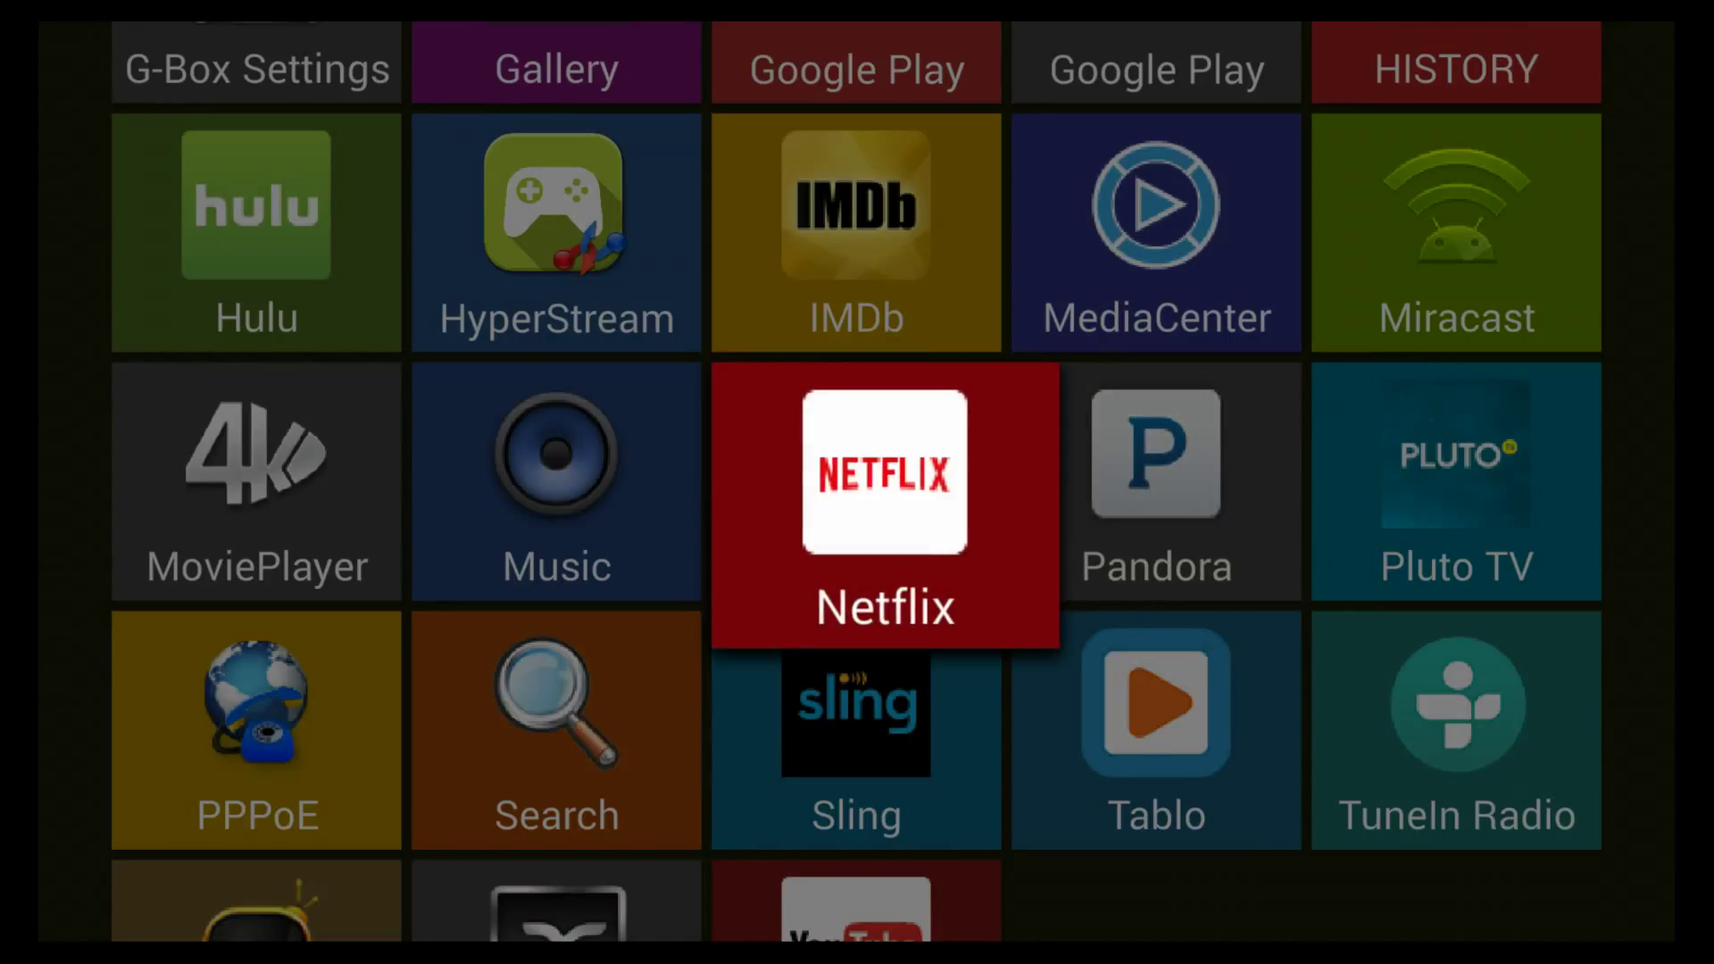
{"action": "key", "text": "Return"}
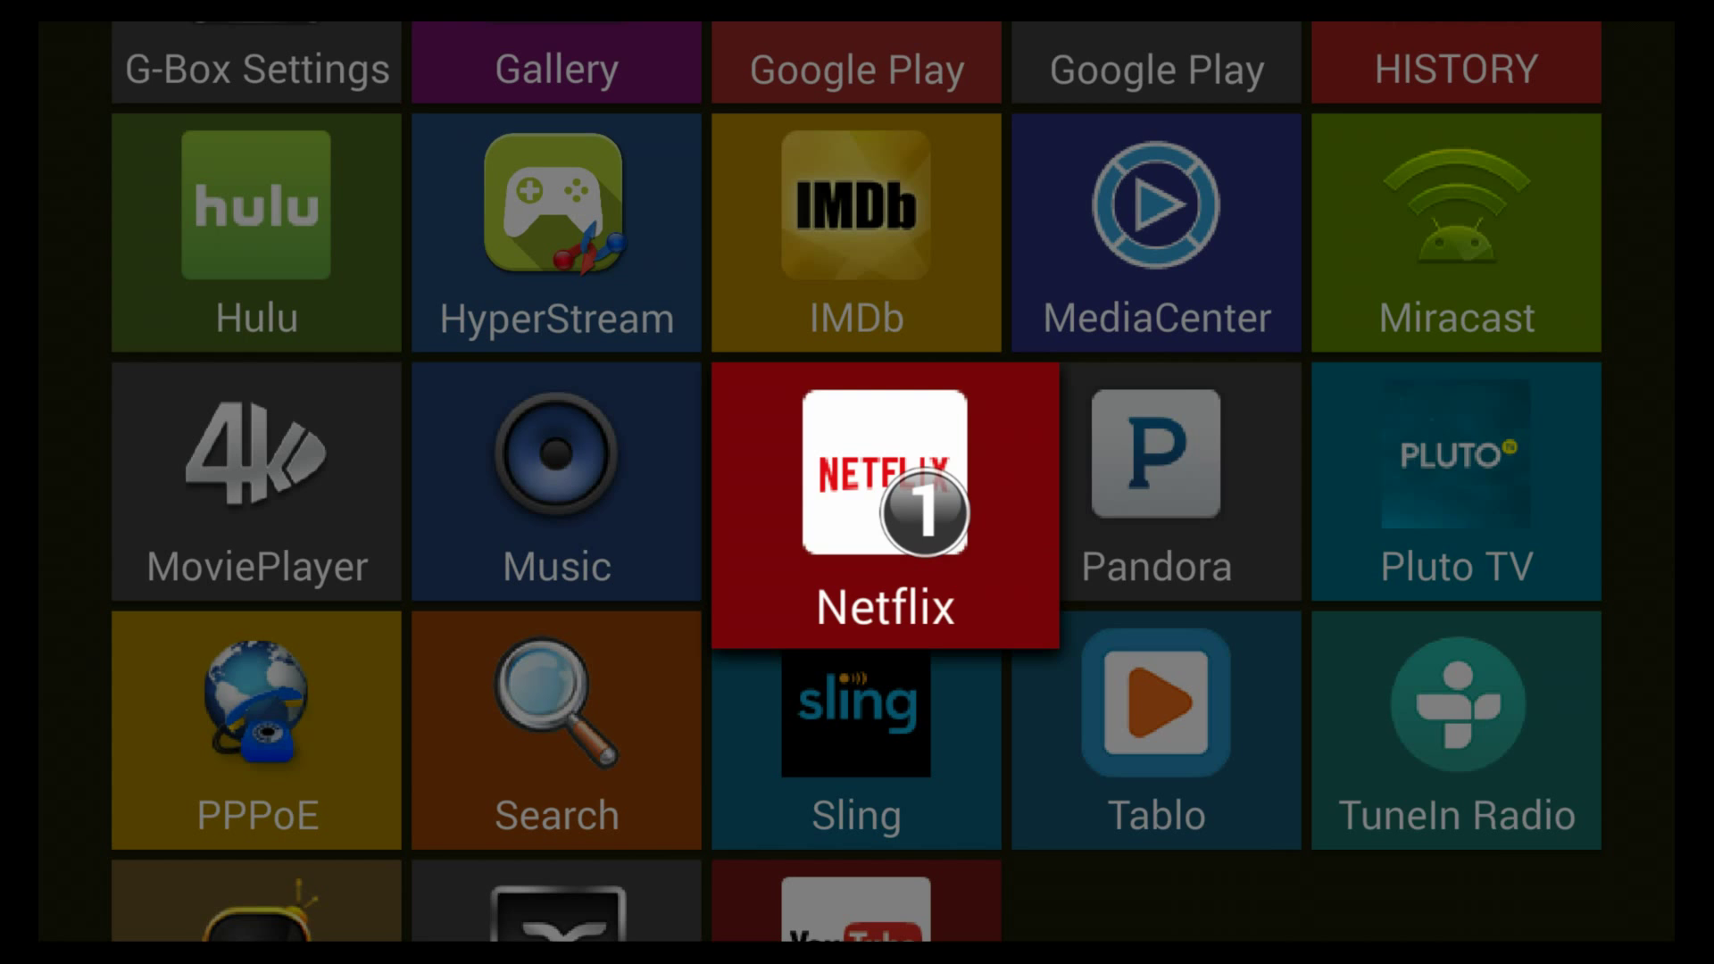
Add Pluto TV and Hulu as the second and third apps.
{"action": "key", "text": "Right"}
{"action": "key", "text": "Right"}
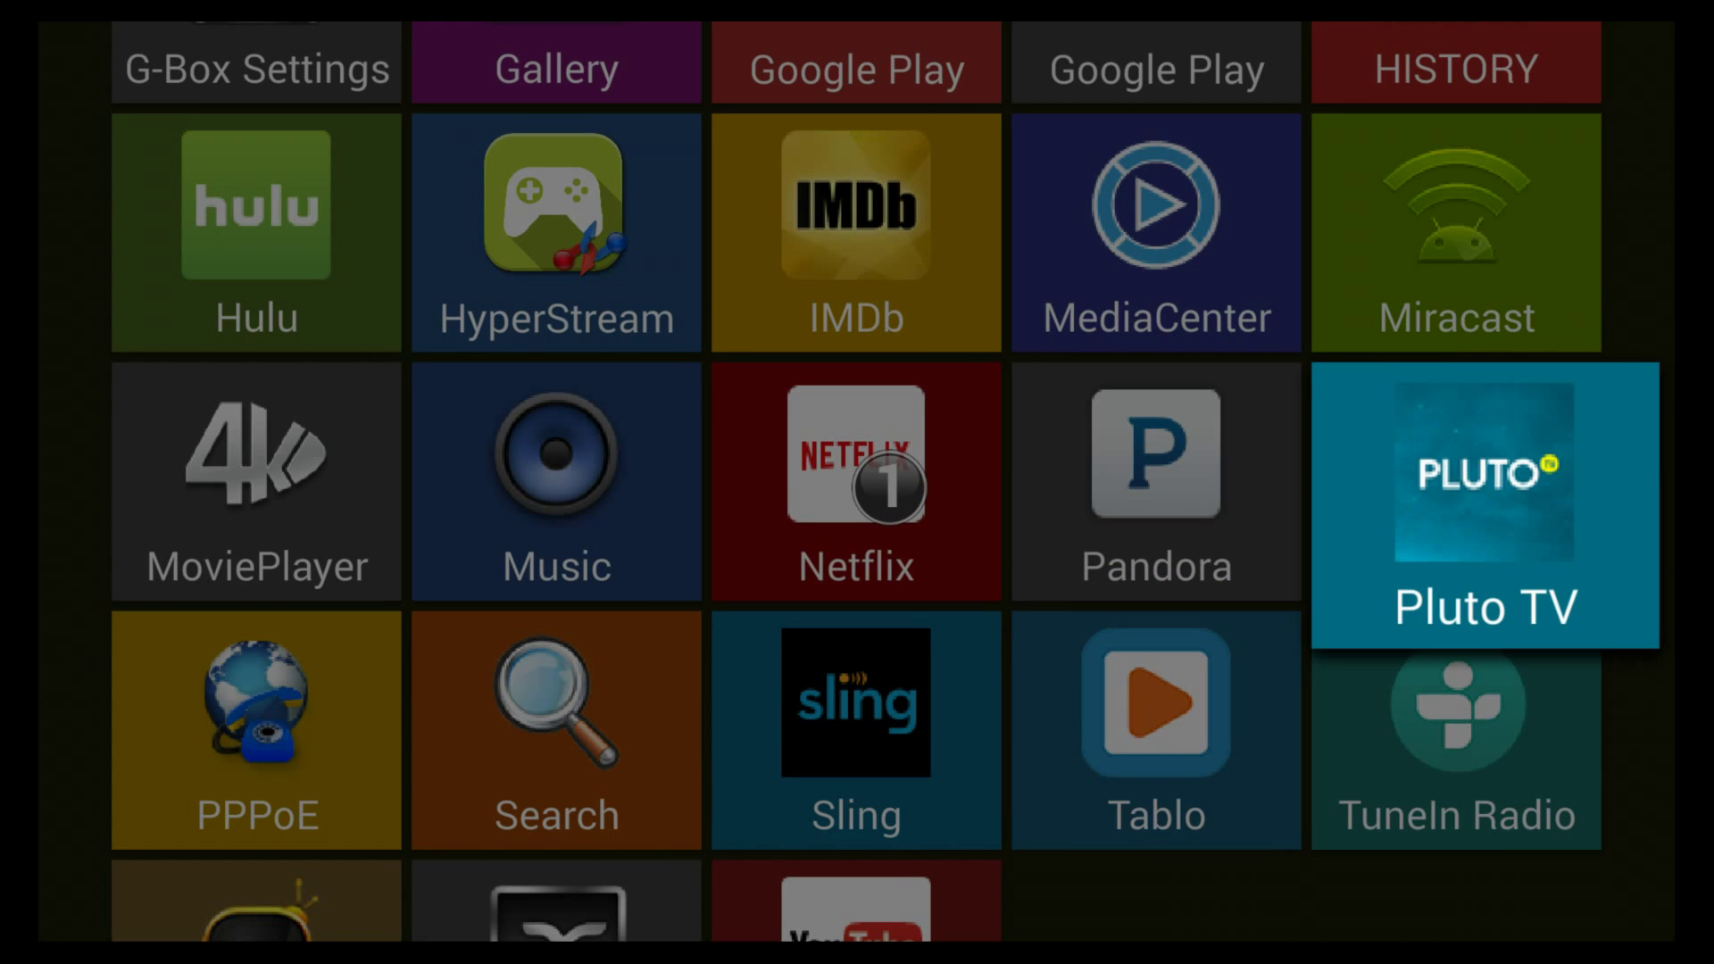
{"action": "key", "text": "Return"}
{"action": "key", "text": "Left"}
{"action": "key", "text": "Left"}
{"action": "key", "text": "Left"}
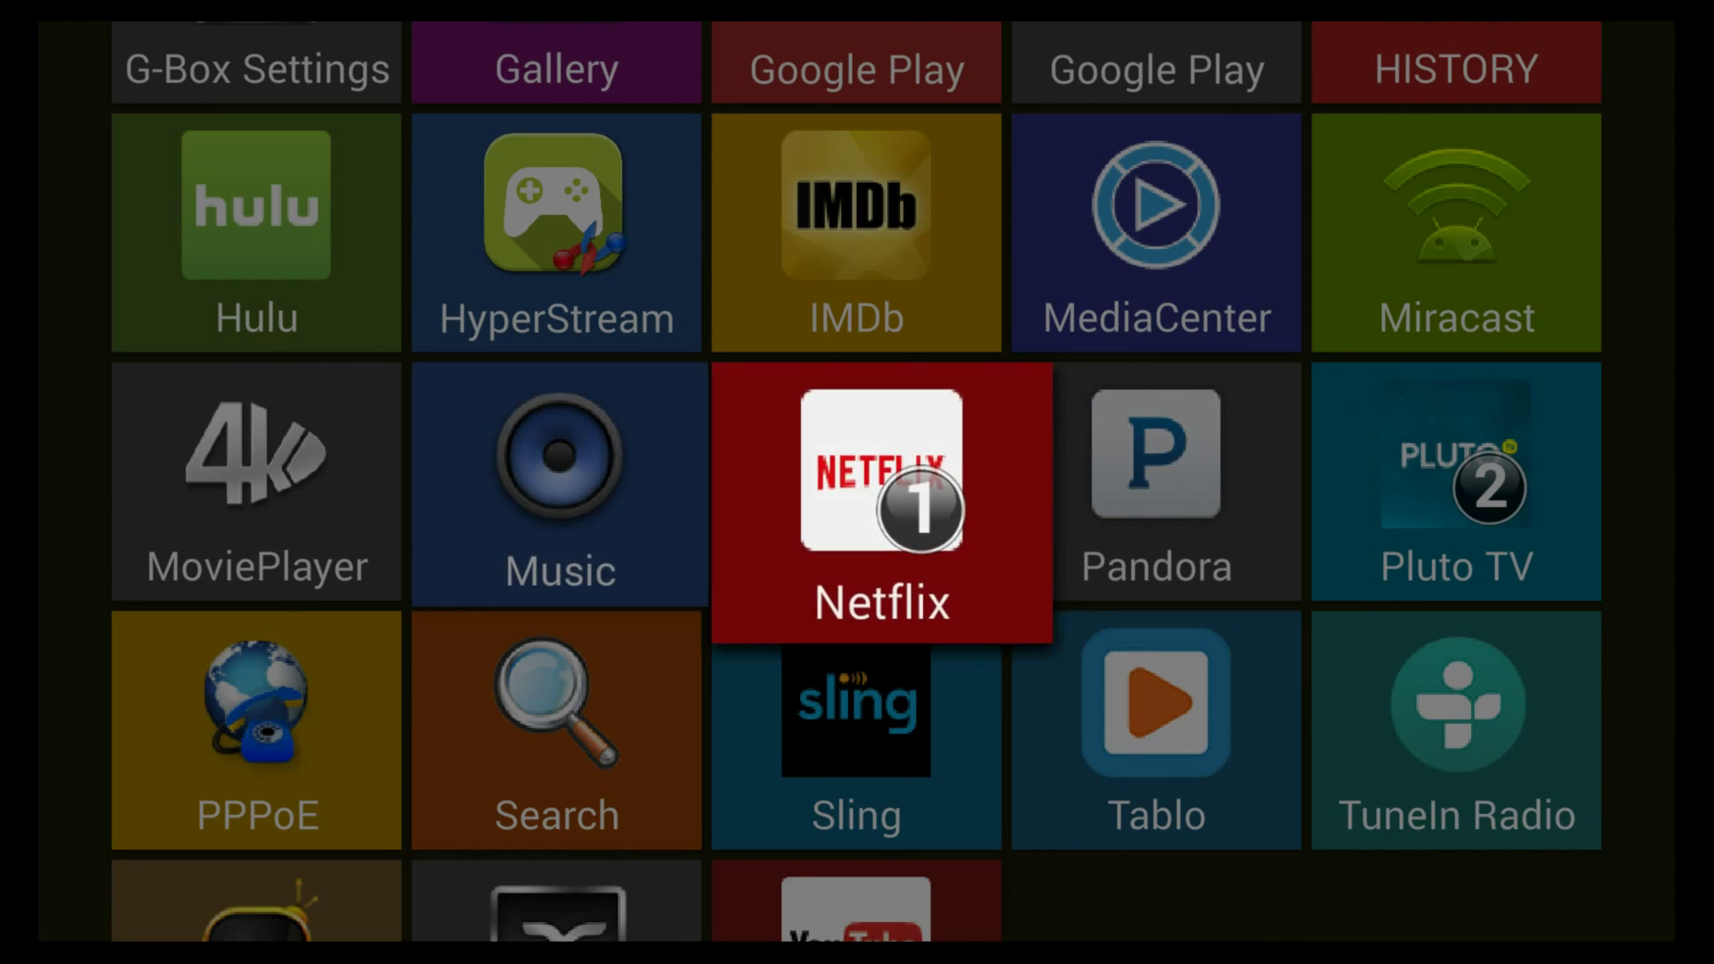
{"action": "key", "text": "Left"}
{"action": "key", "text": "Up"}
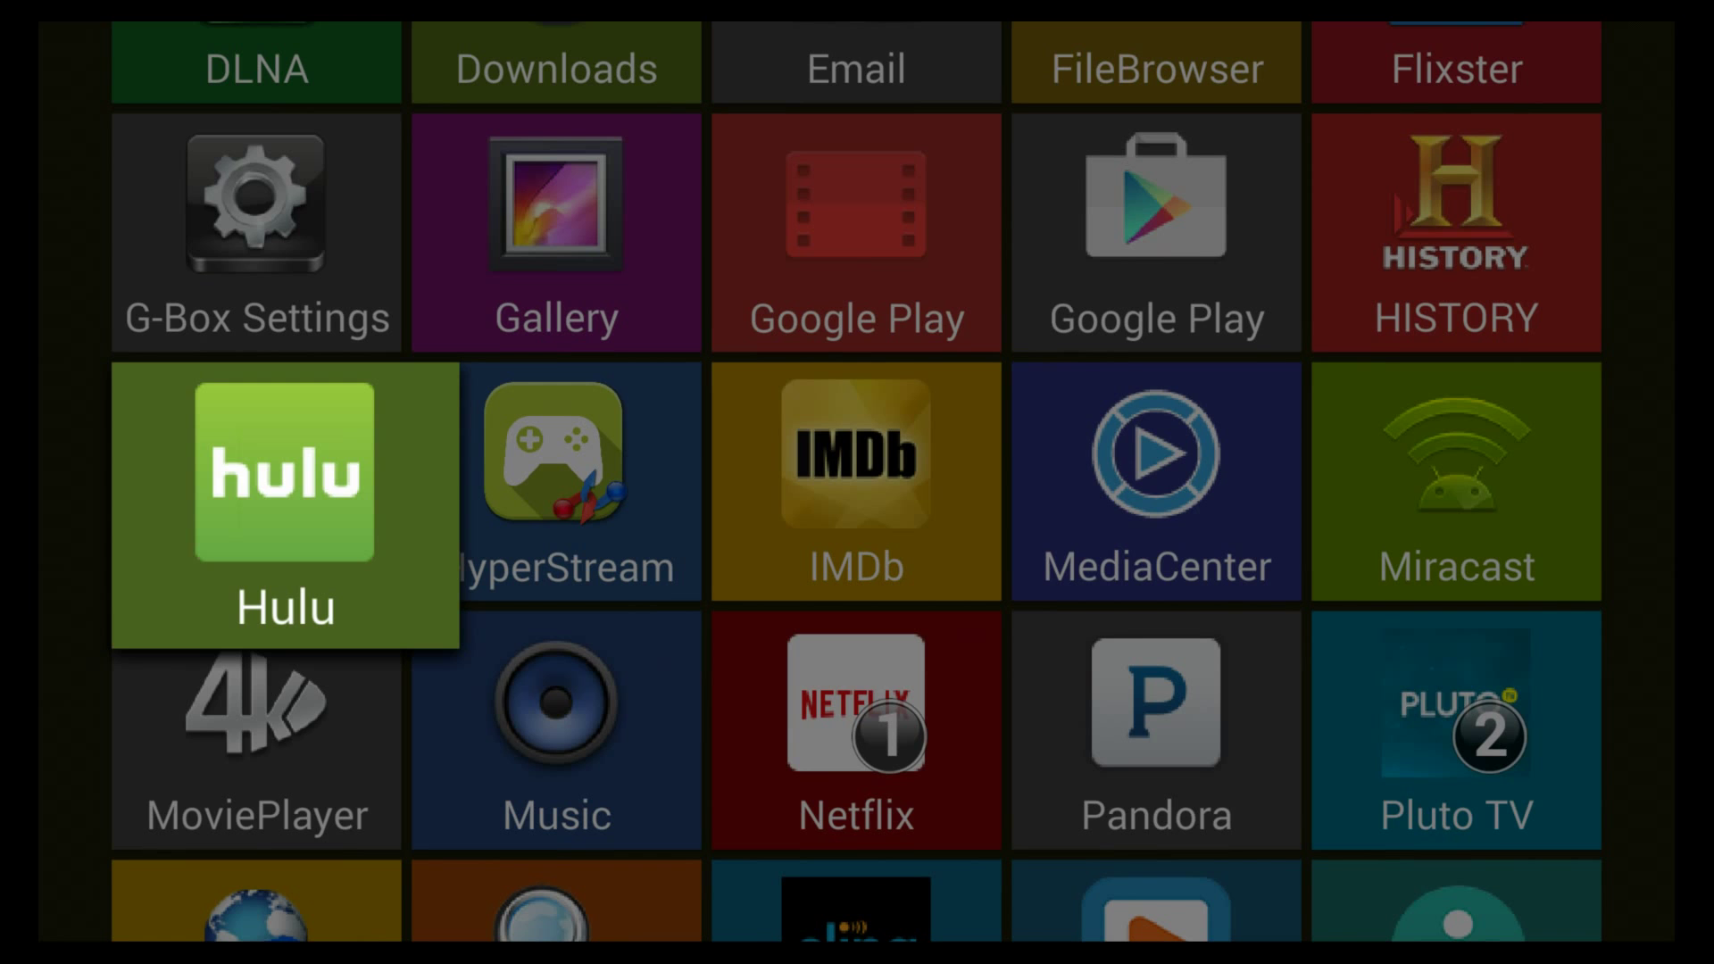
{"action": "key", "text": "Return"}
Add Google Play Movies and HISTORY to the Apps row.
{"action": "key", "text": "Up"}
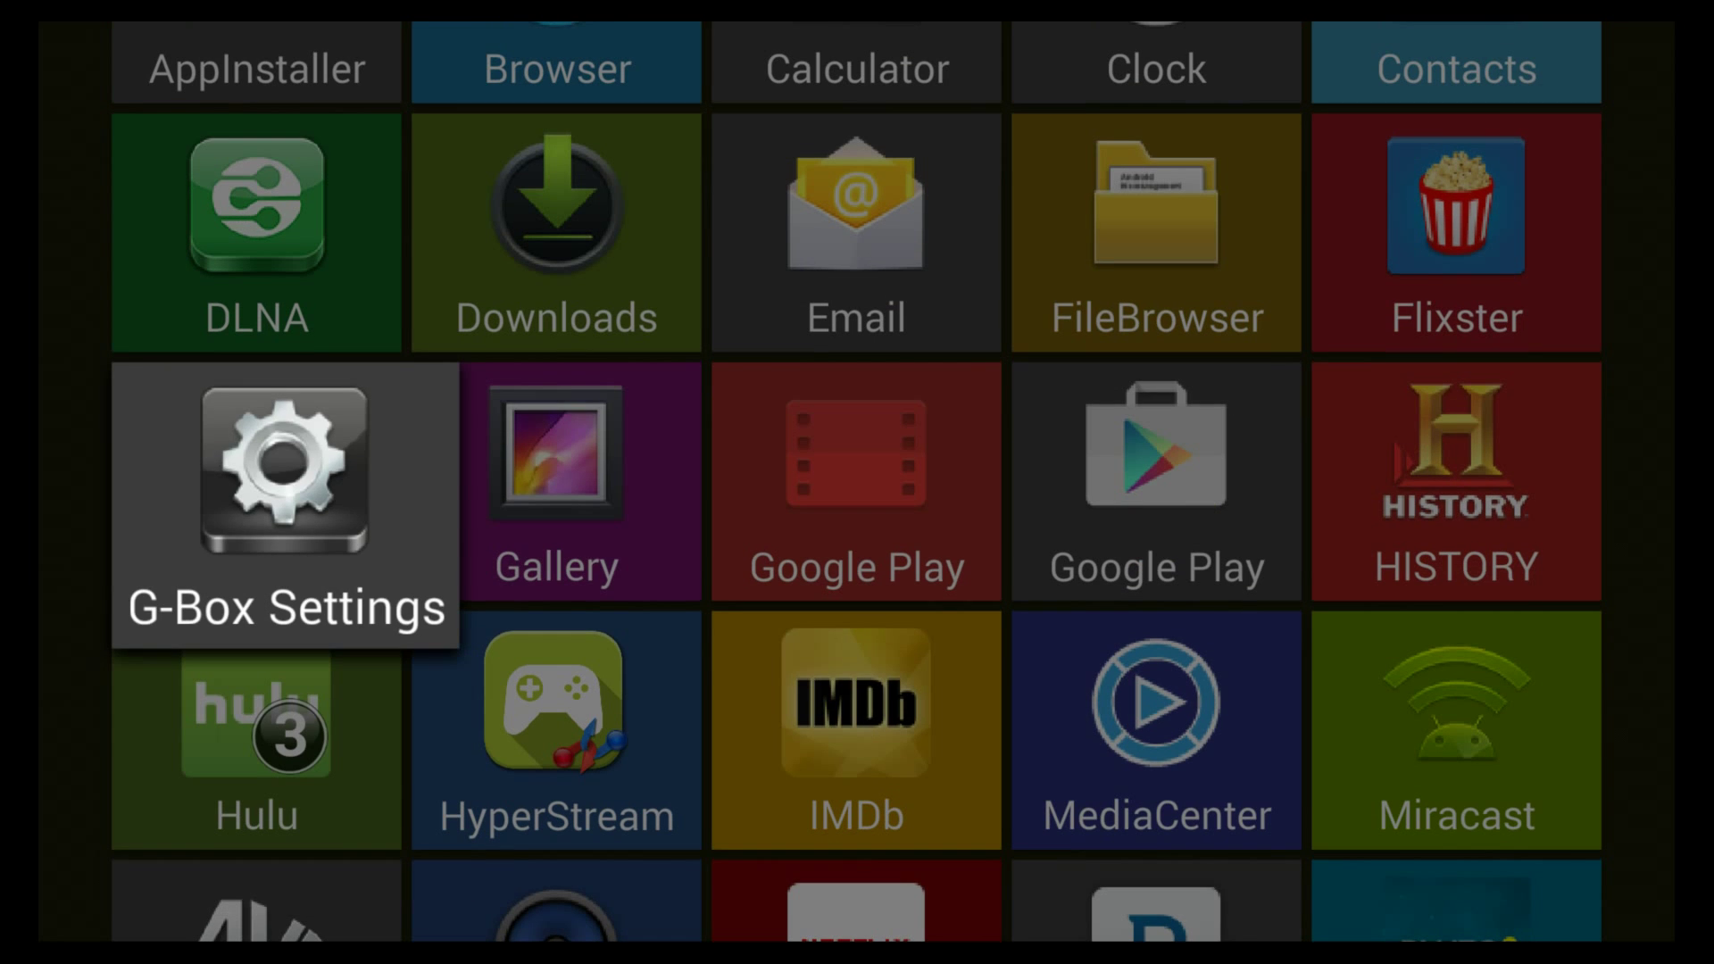
{"action": "key", "text": "Right"}
{"action": "key", "text": "Right"}
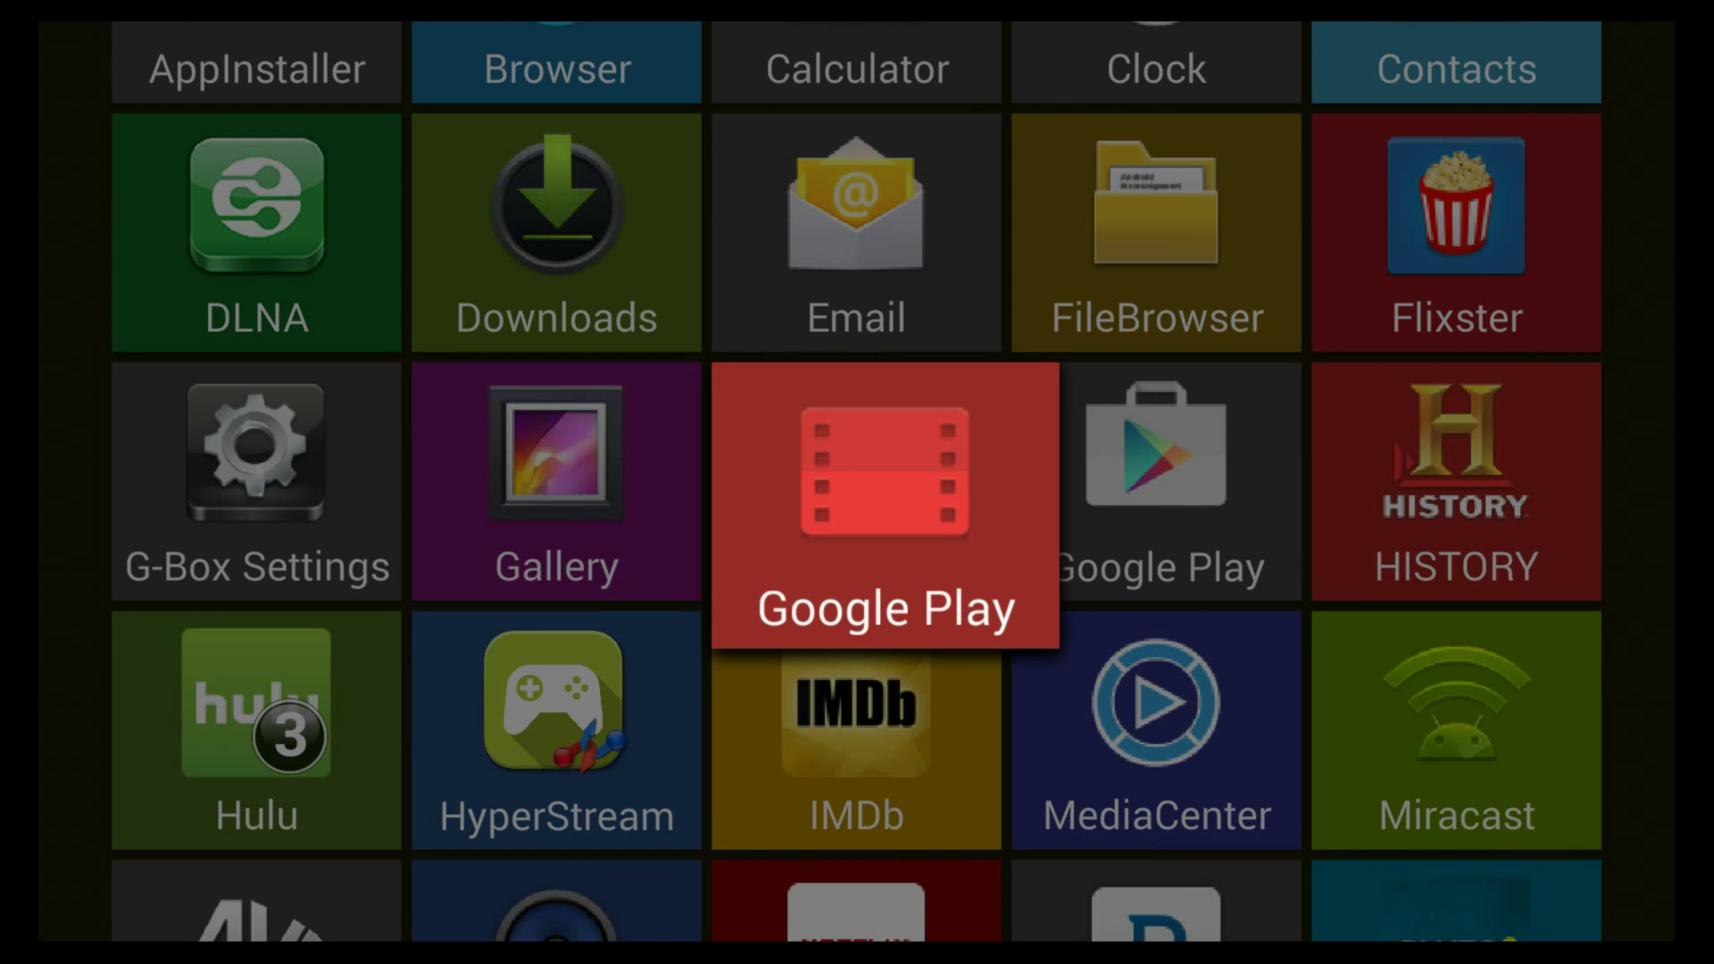
{"action": "key", "text": "Return"}
{"action": "key", "text": "Right"}
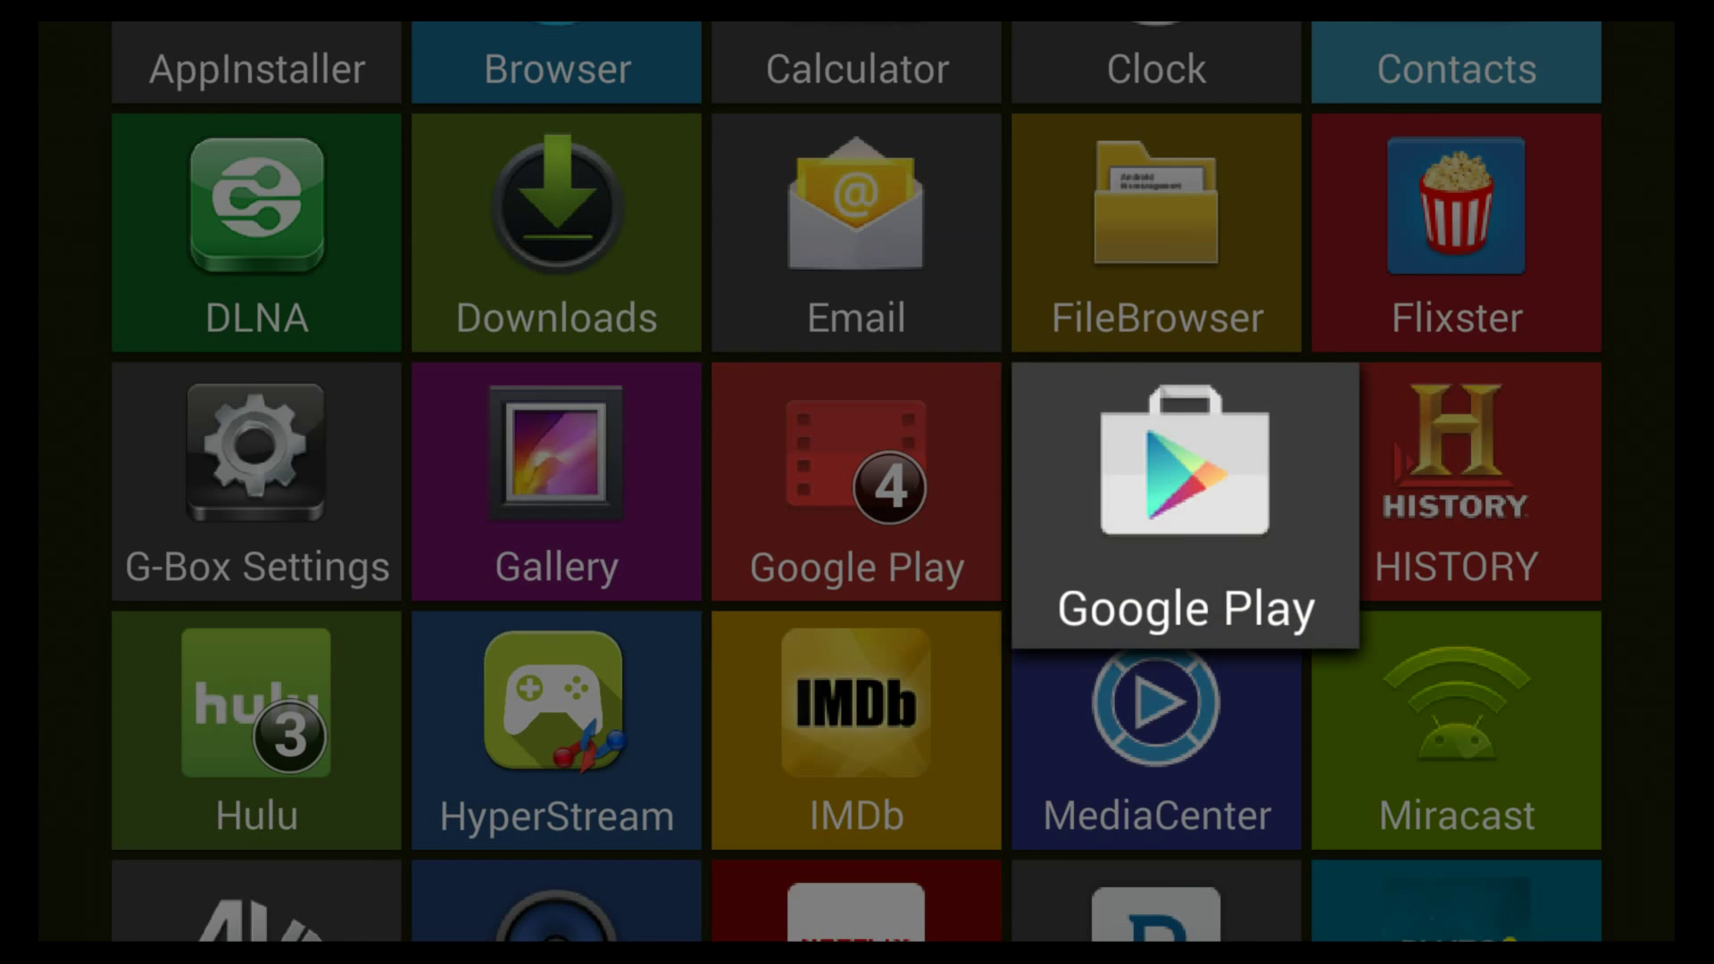
{"action": "key", "text": "Right"}
{"action": "key", "text": "Return"}
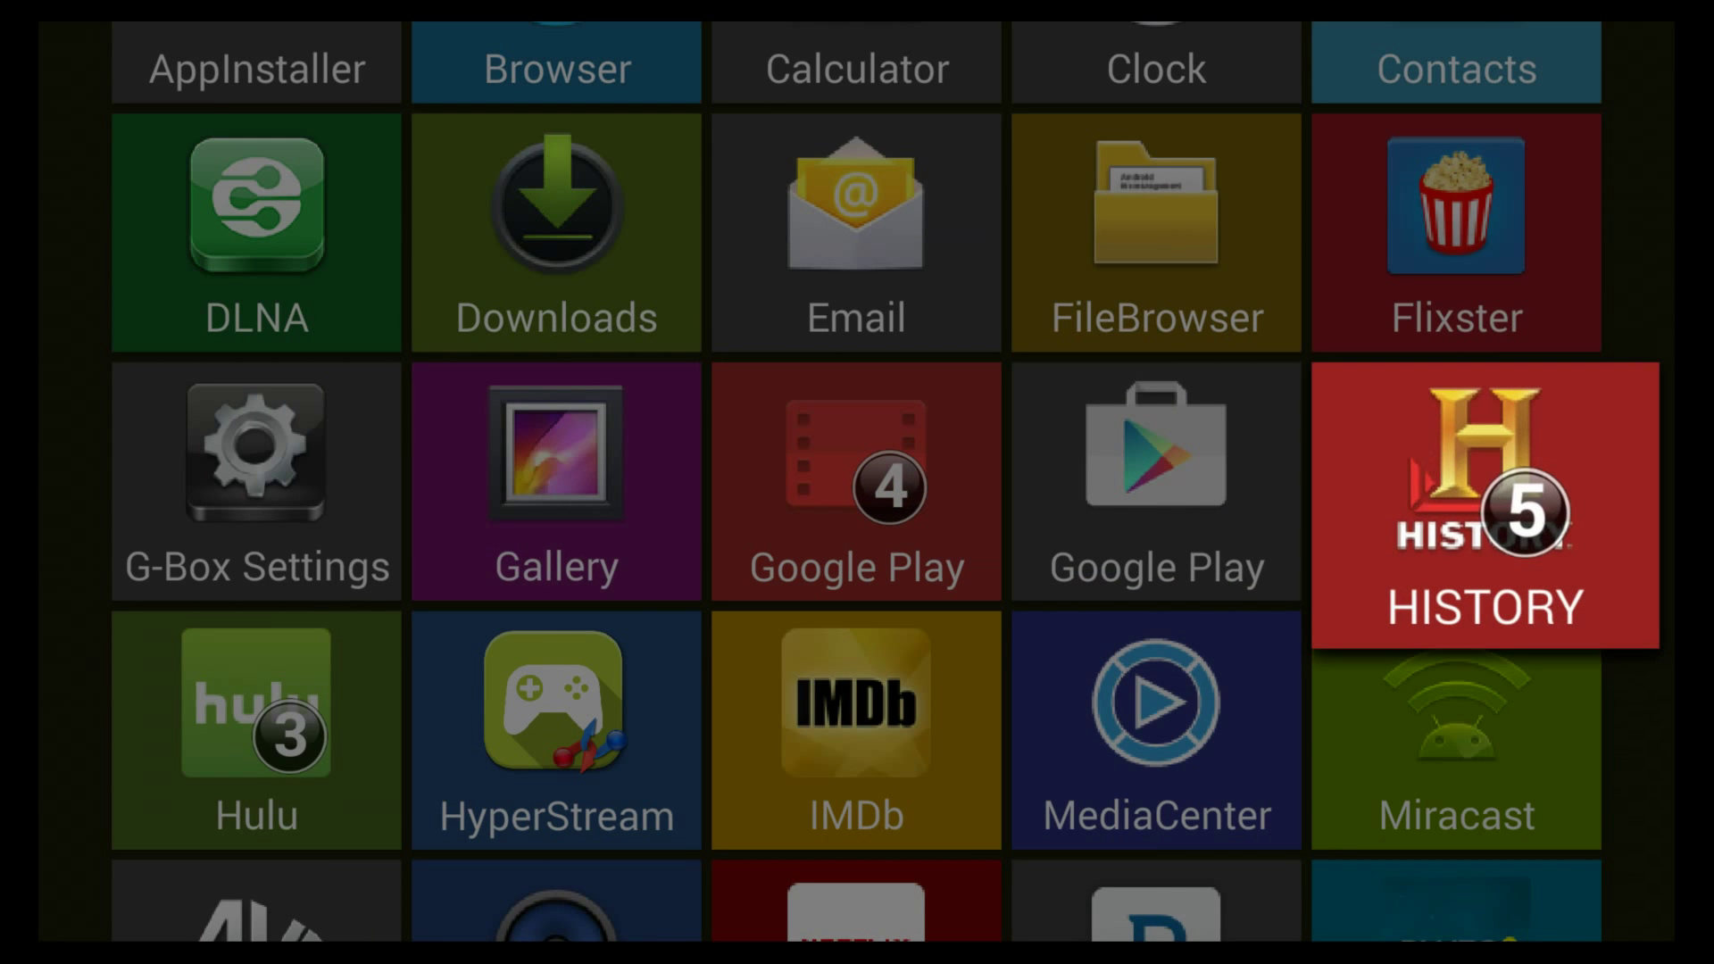
Return home, check the new Apps row tiles through HISTORY, and jump to Edit Rows.
{"action": "key", "text": "Escape"}
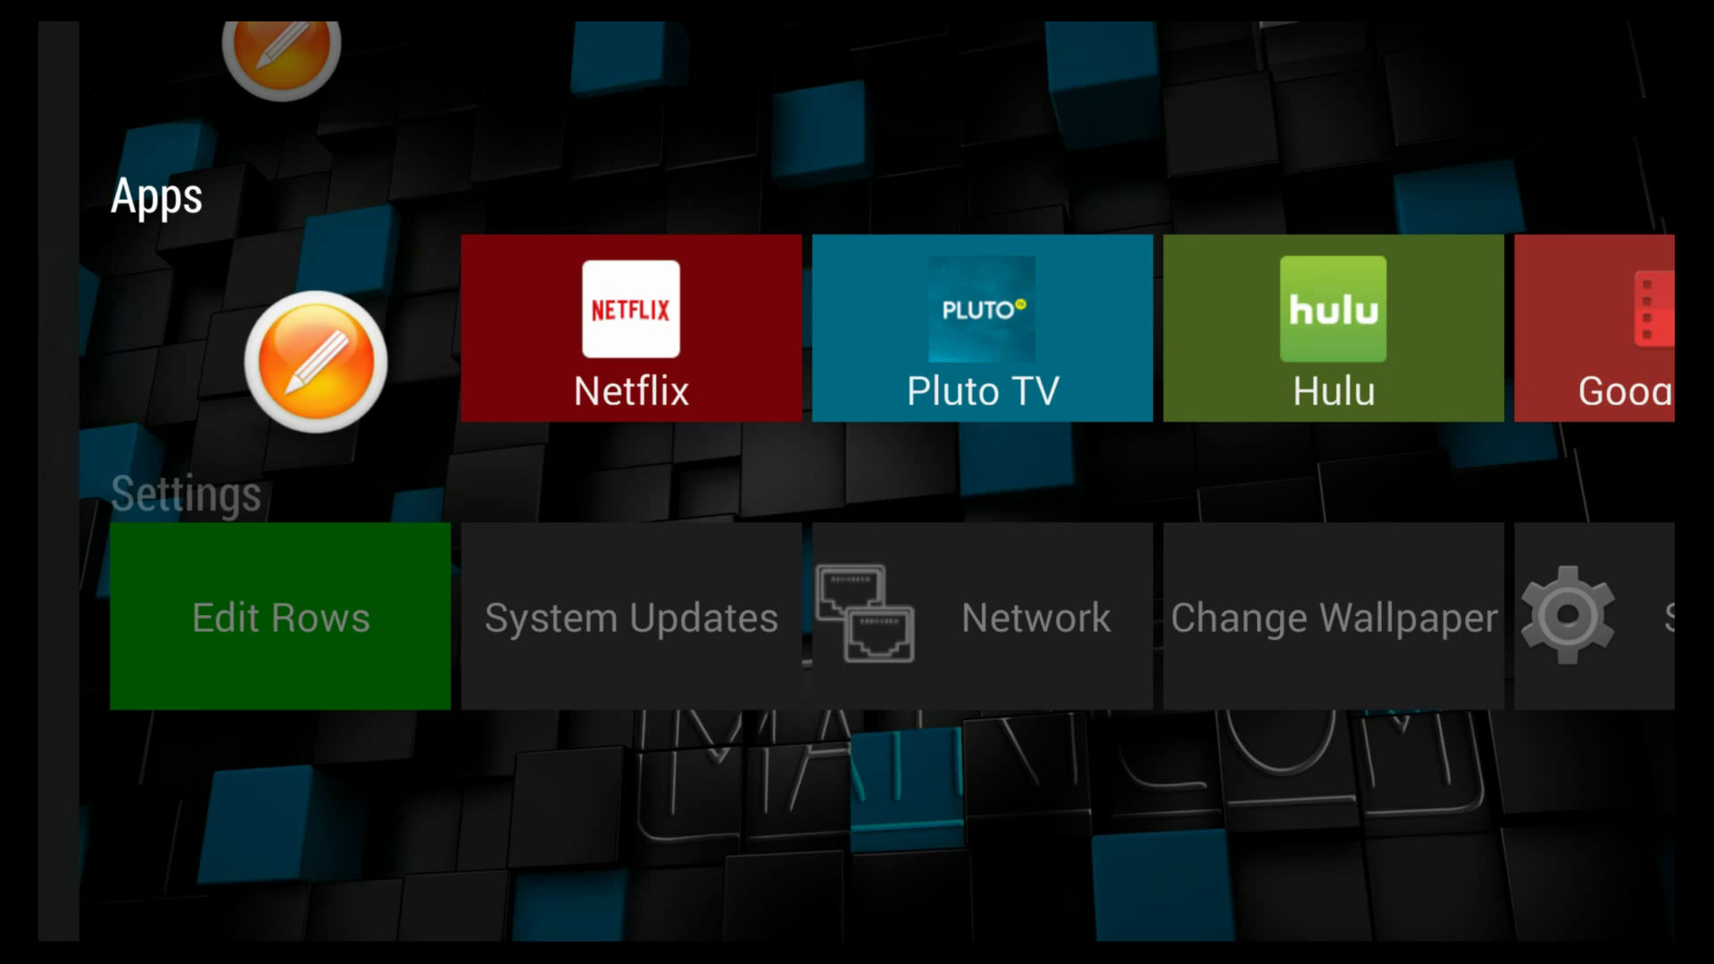
{"action": "key", "text": "Right"}
{"action": "key", "text": "Right"}
{"action": "key", "text": "Right"}
{"action": "key", "text": "Right"}
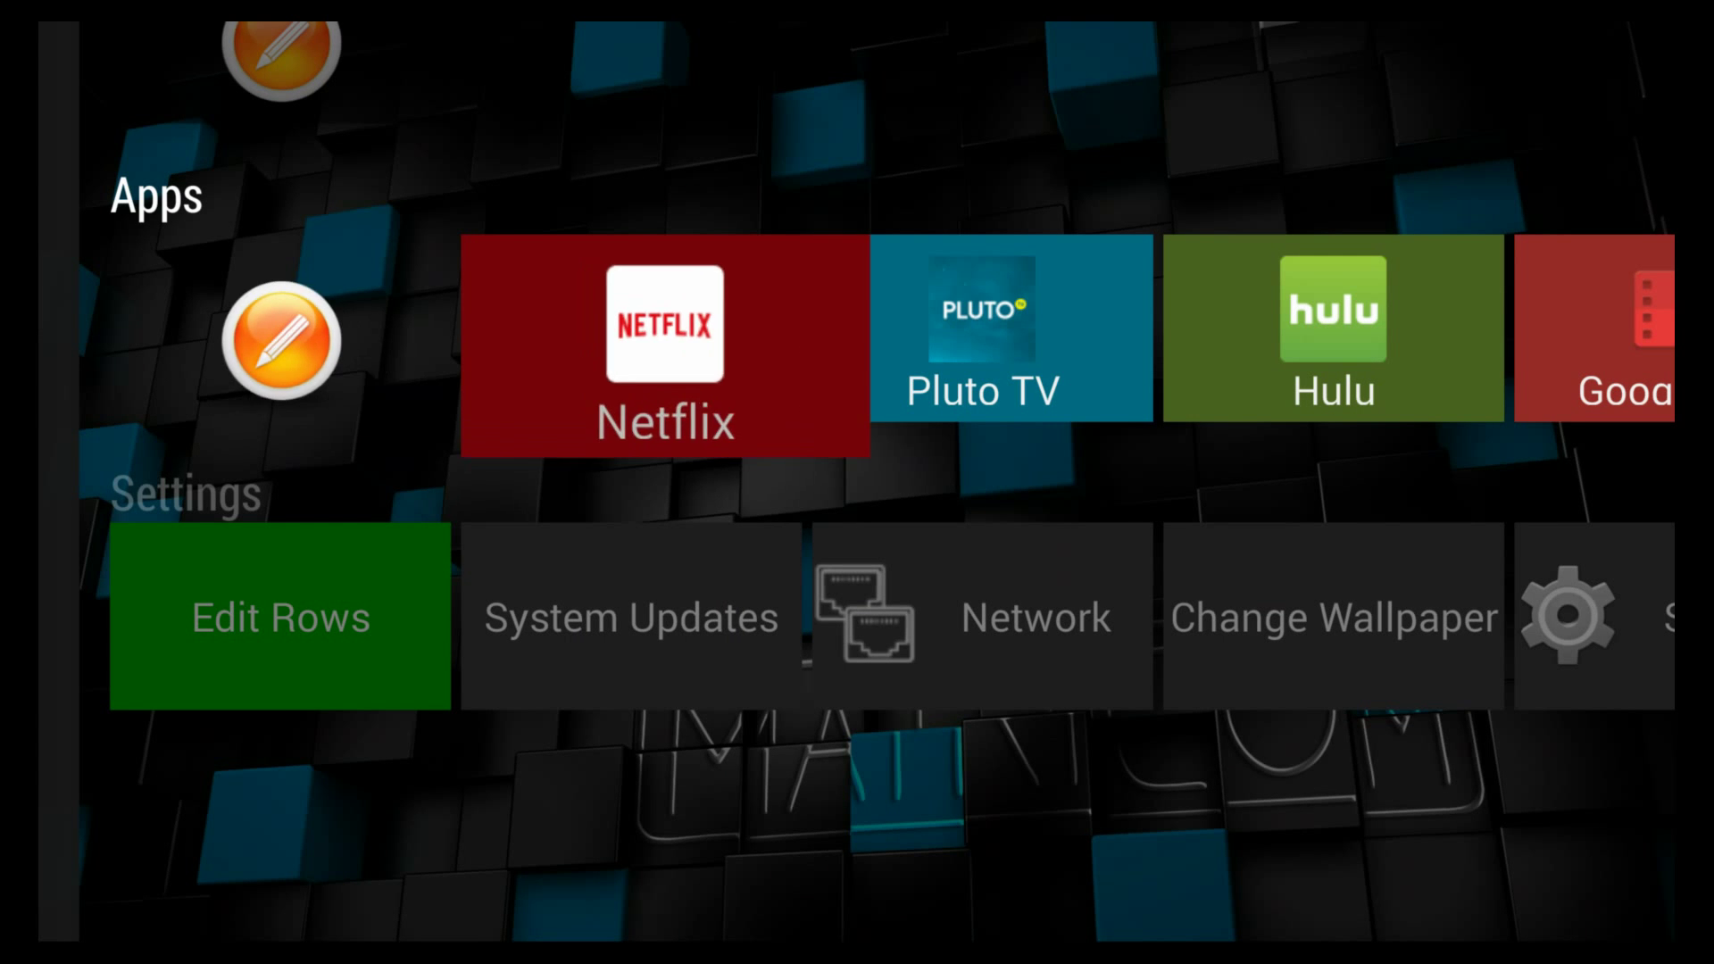
{"action": "key", "text": "Right"}
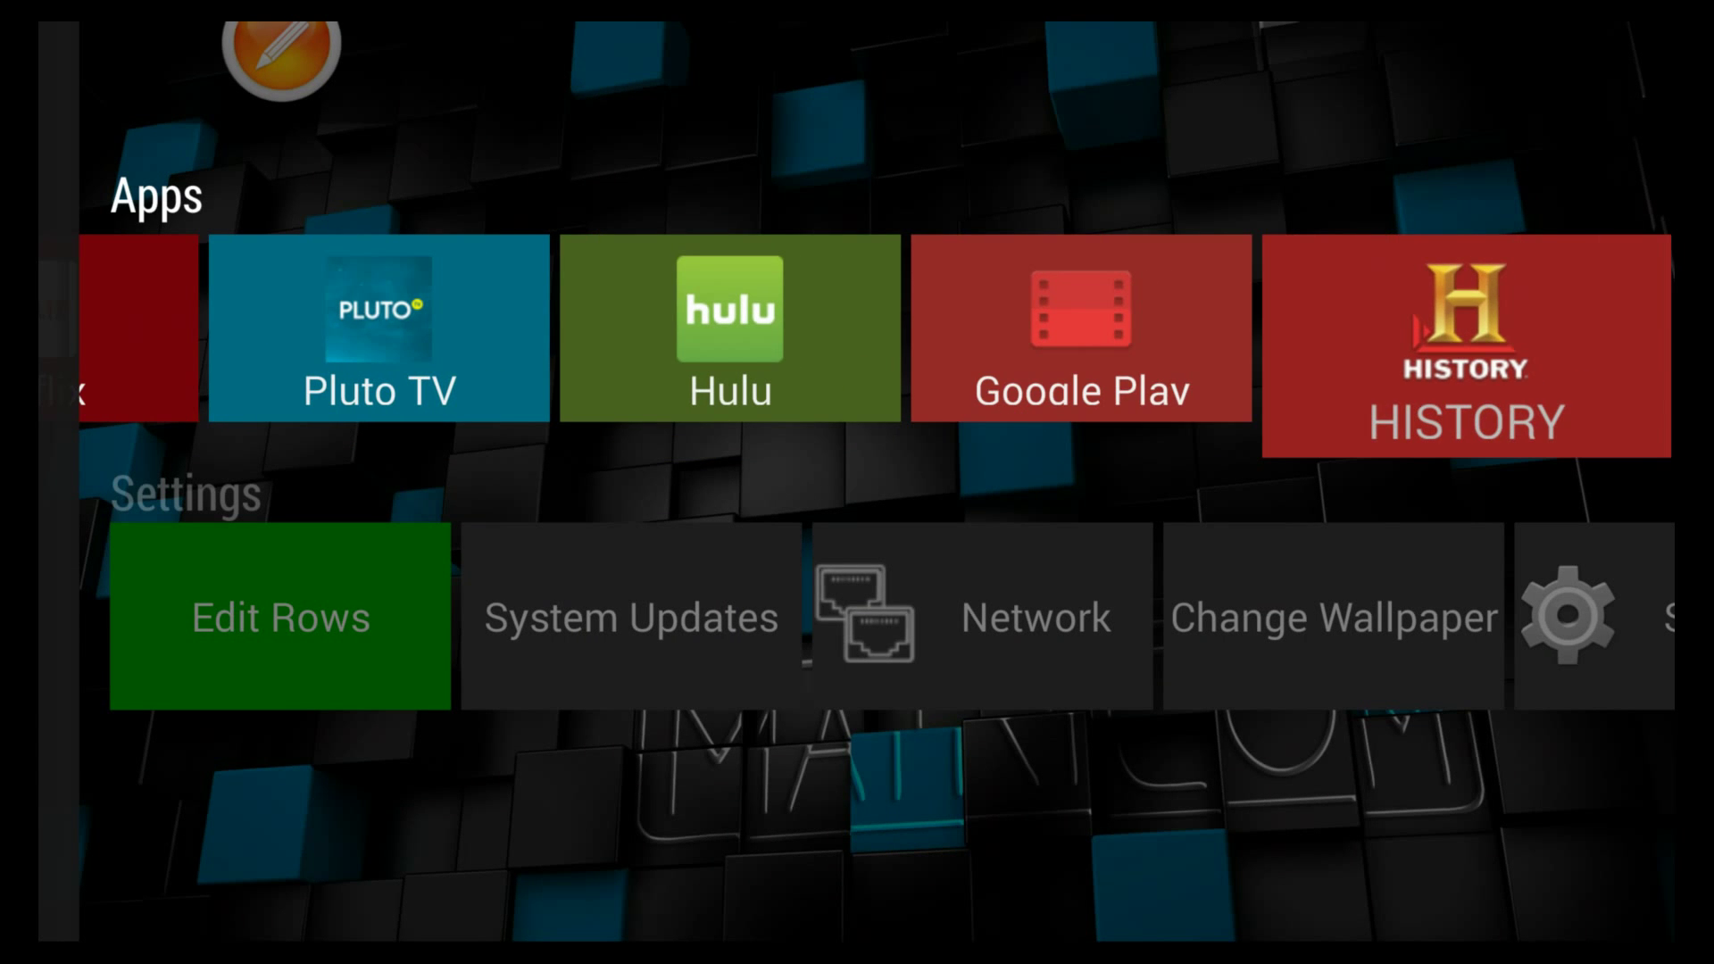
{"action": "key", "text": "Escape"}
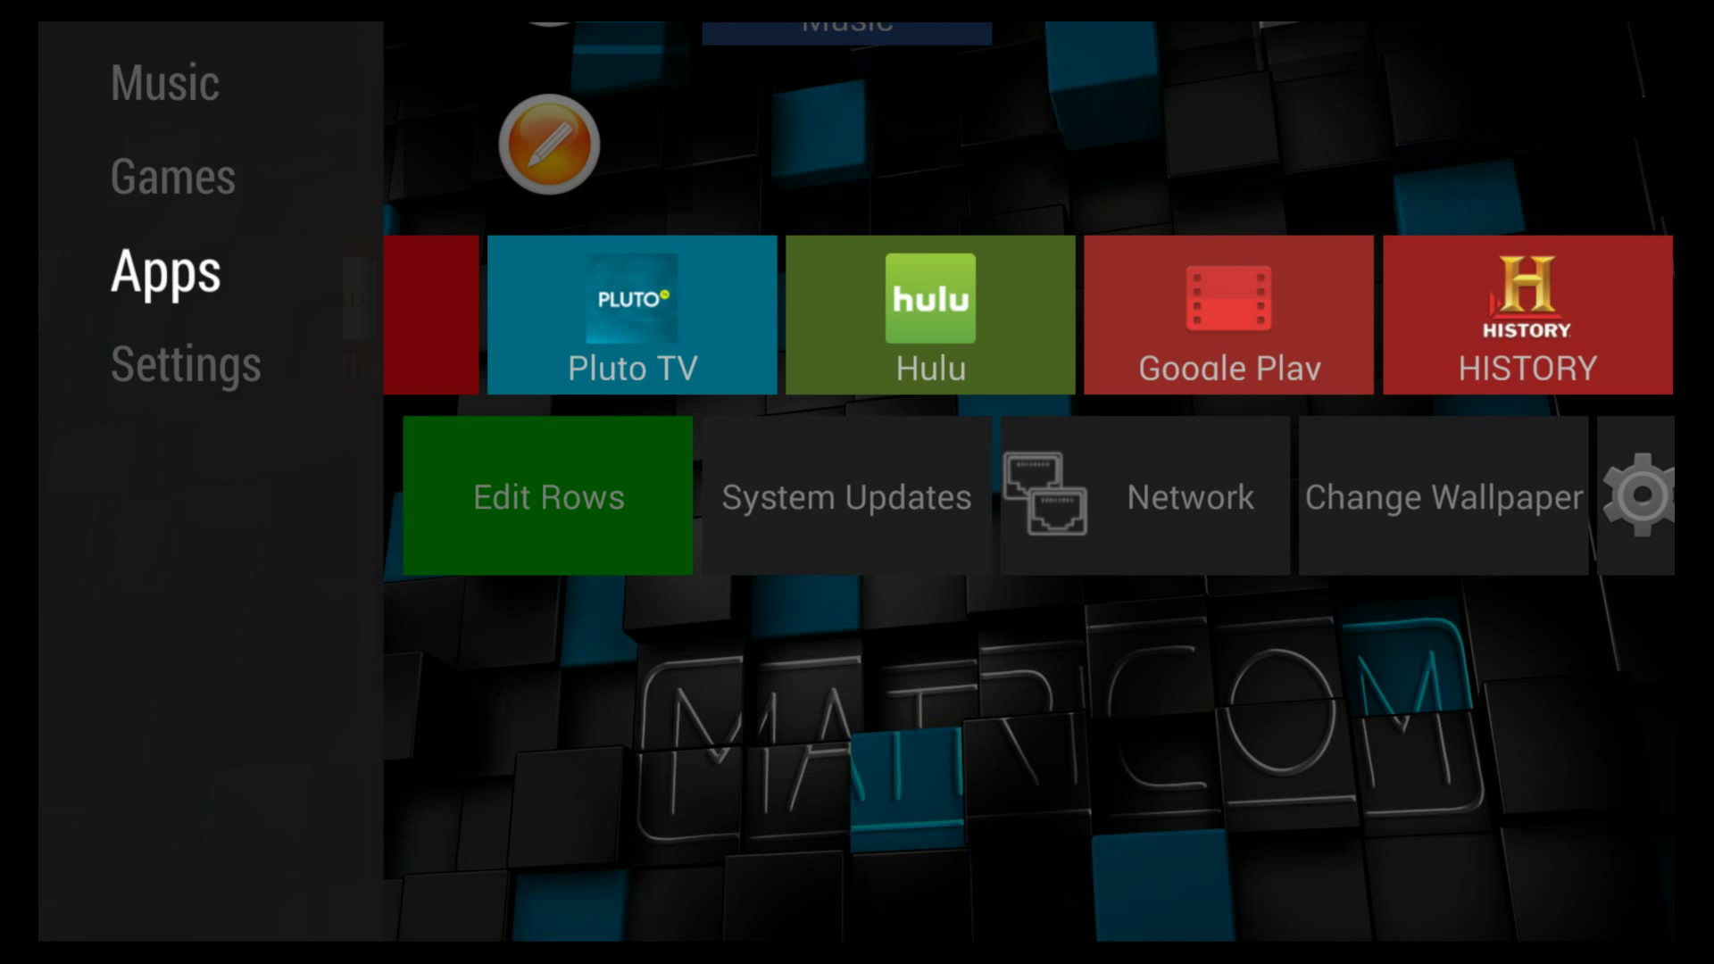
{"action": "key", "text": "Down"}
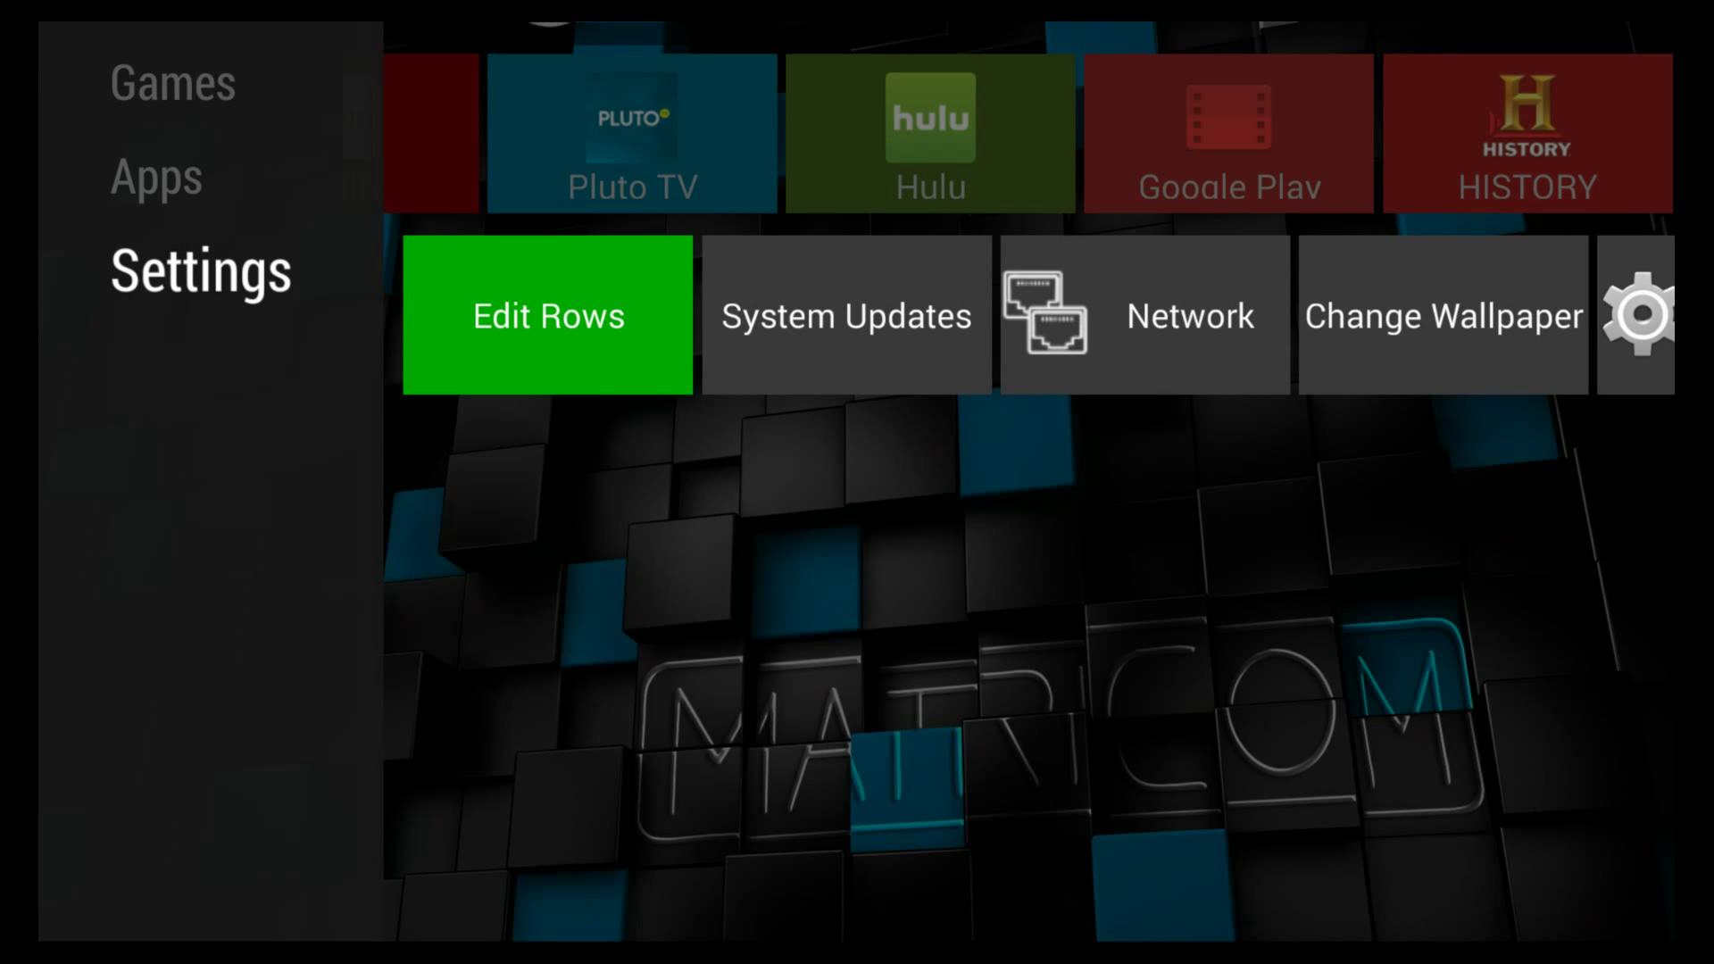
{"action": "key", "text": "Right"}
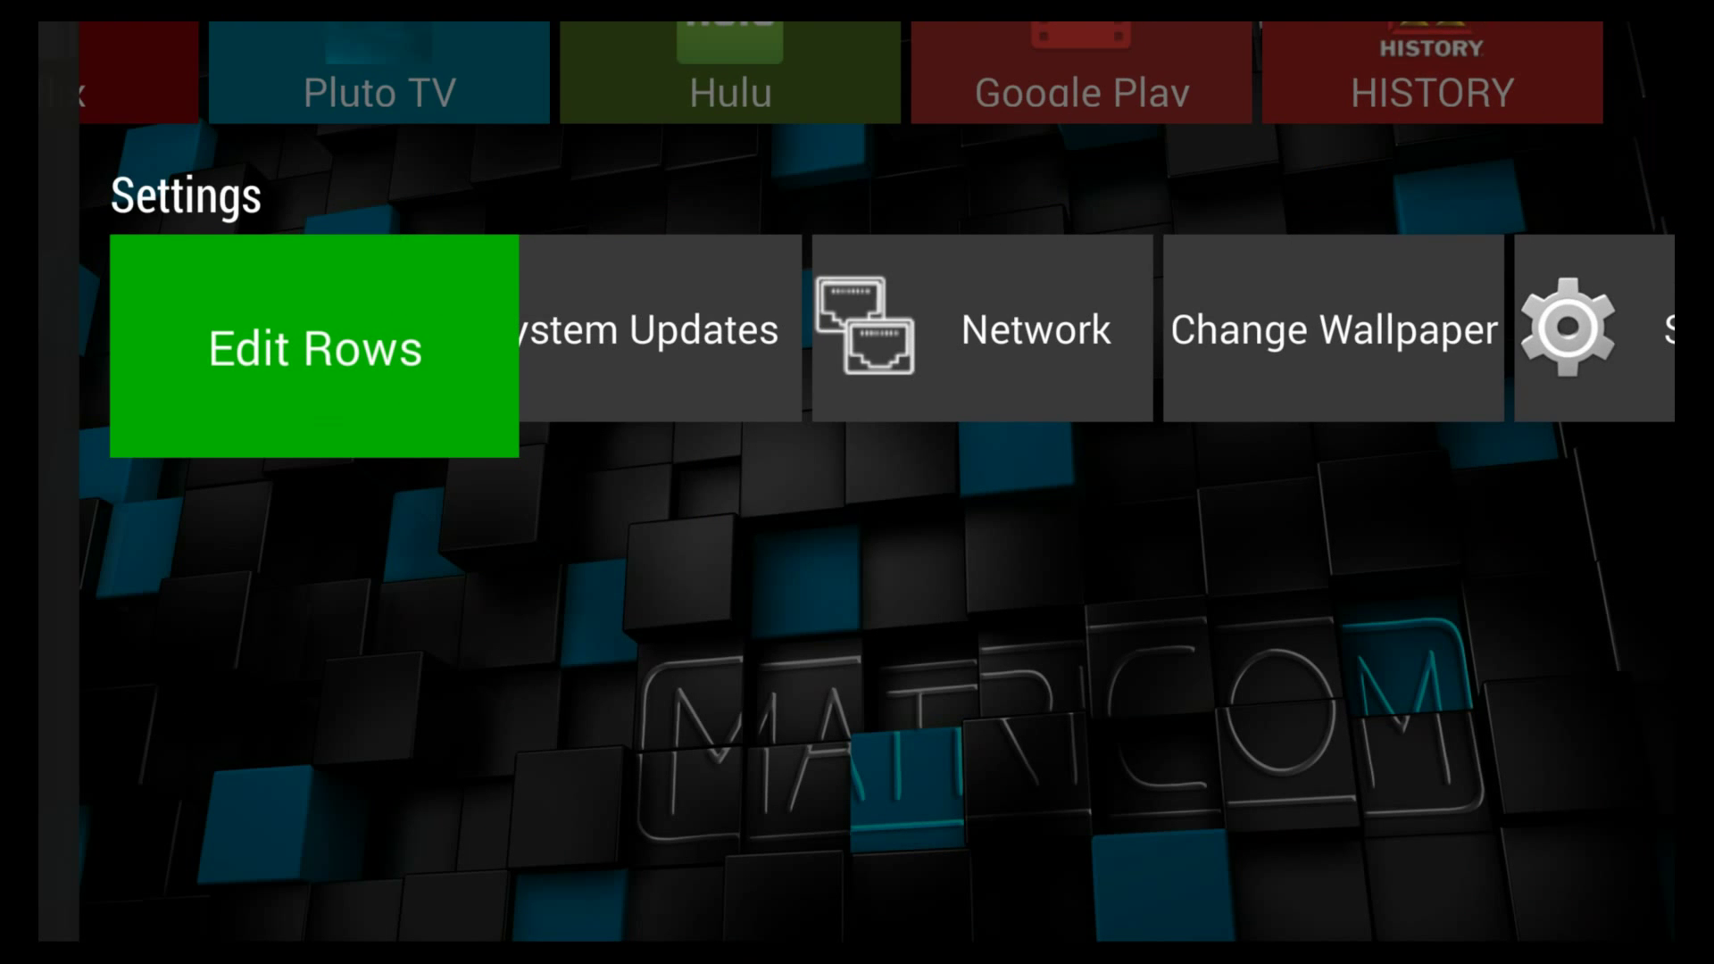
Turn row editing back on and select the Music row's add button.
{"action": "key", "text": "Up"}
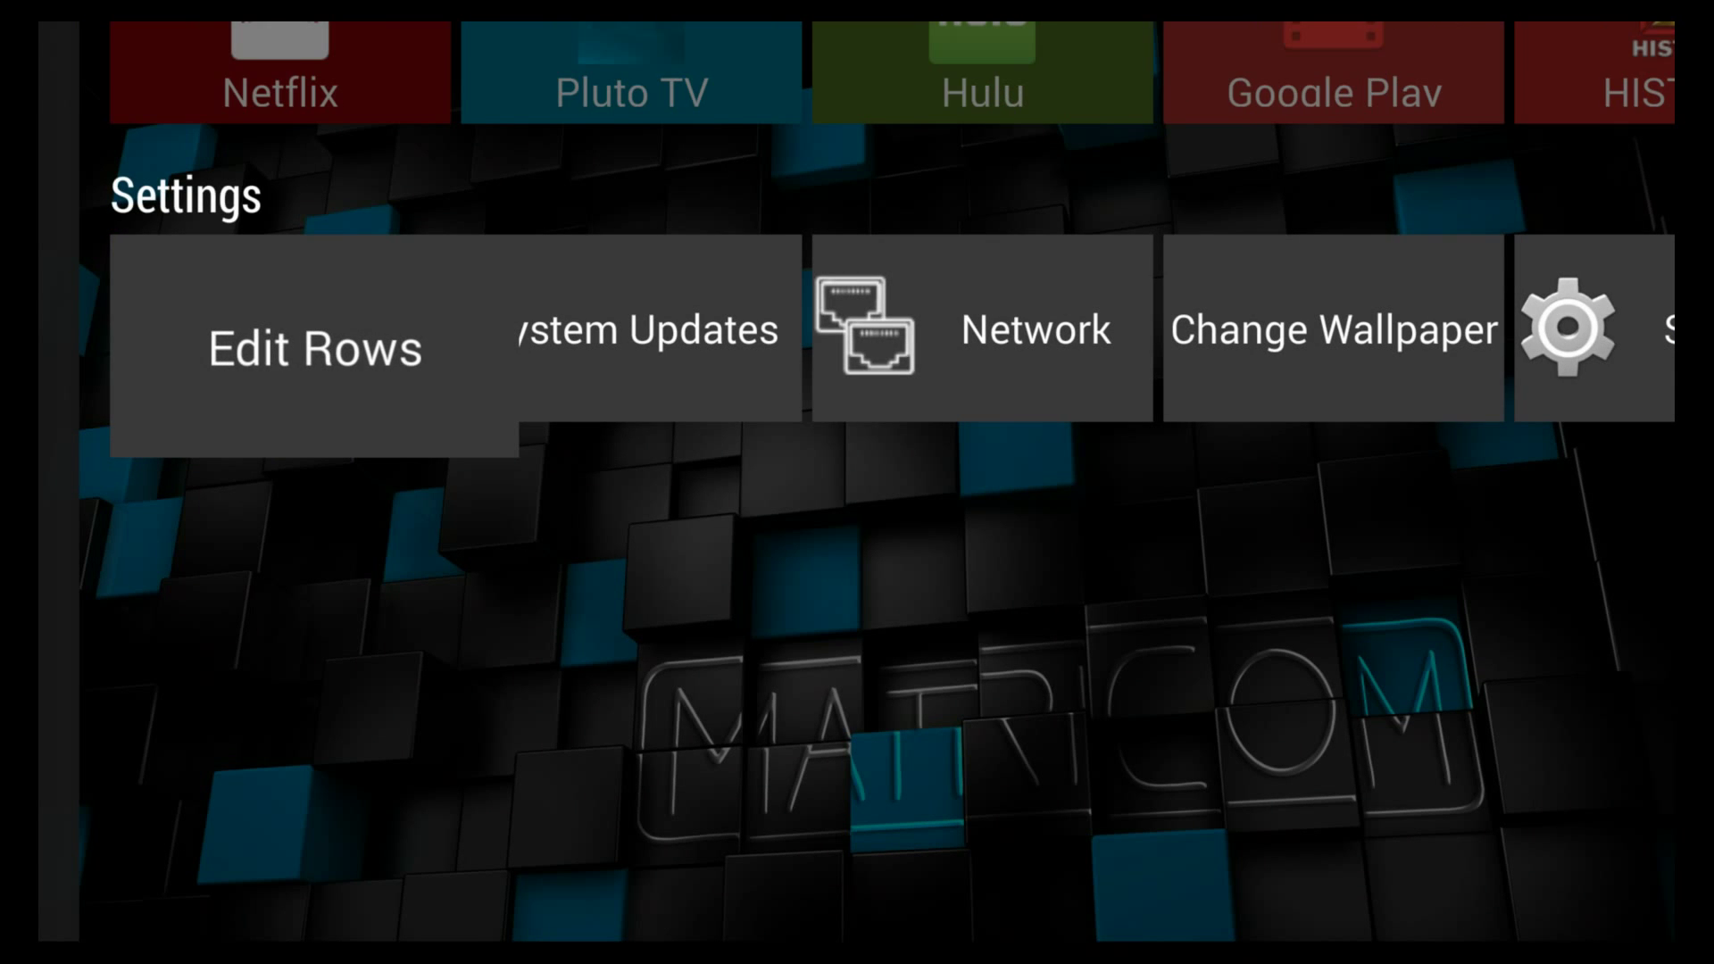
{"action": "key", "text": "Left"}
{"action": "key", "text": "Up"}
{"action": "key", "text": "Up"}
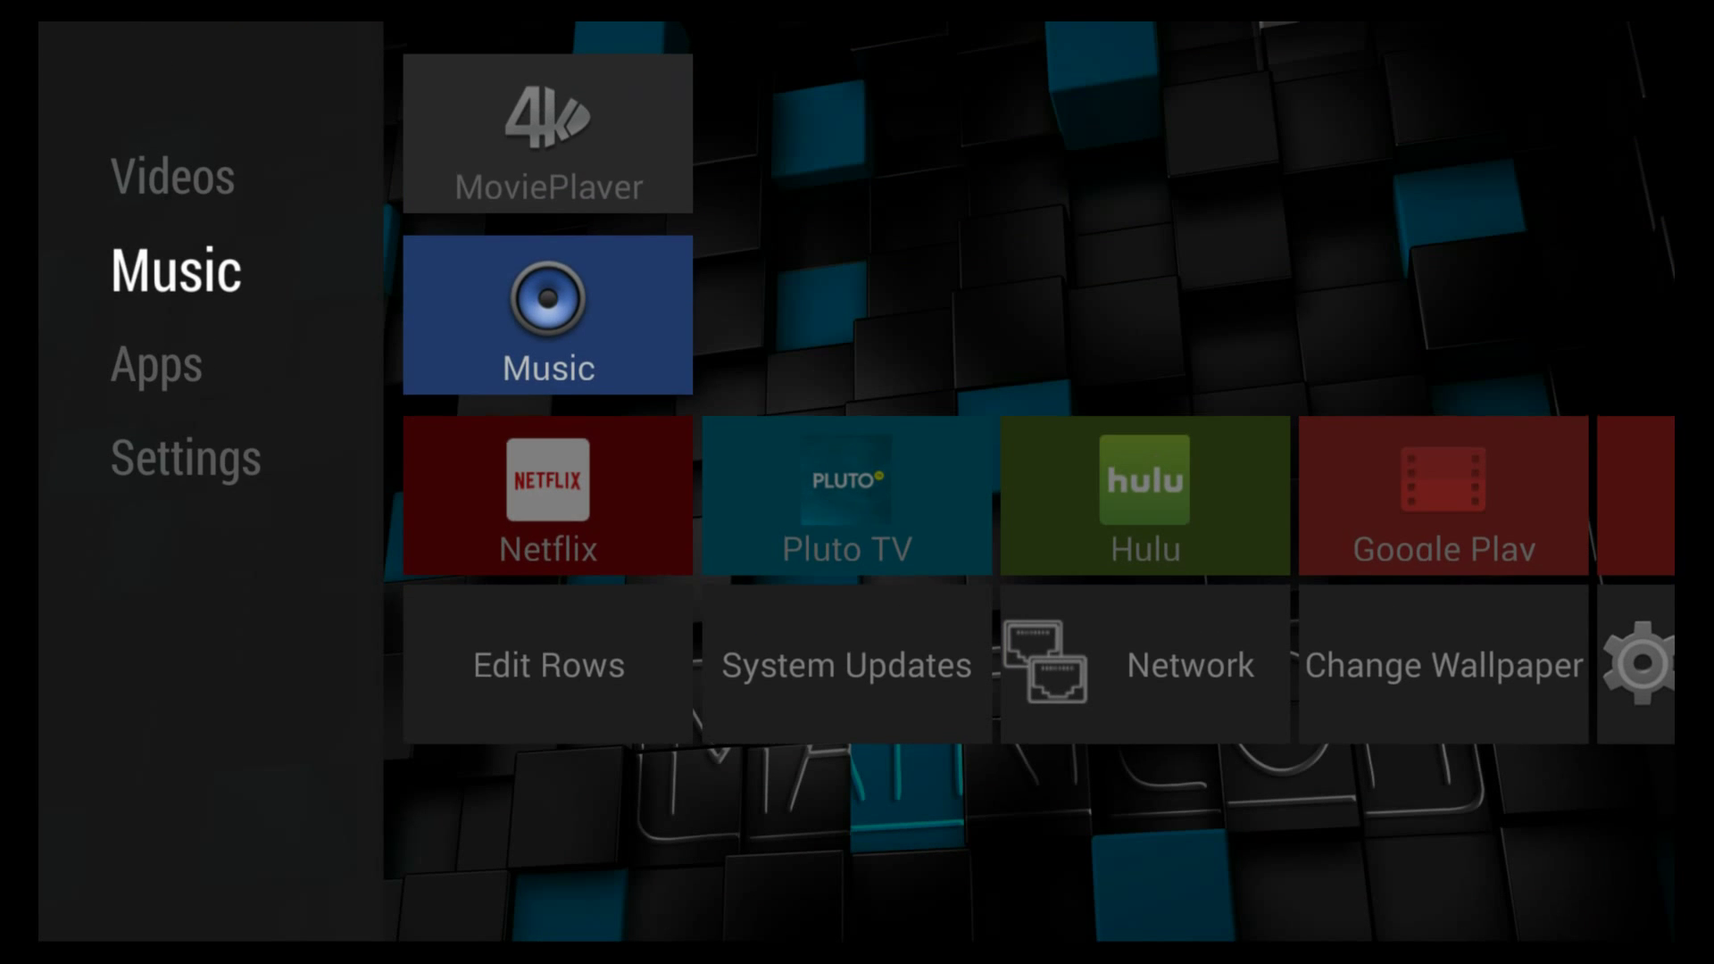
{"action": "key", "text": "Down"}
{"action": "key", "text": "Right"}
{"action": "key", "text": "Right"}
{"action": "key", "text": "Right"}
{"action": "key", "text": "Right"}
{"action": "key", "text": "Right"}
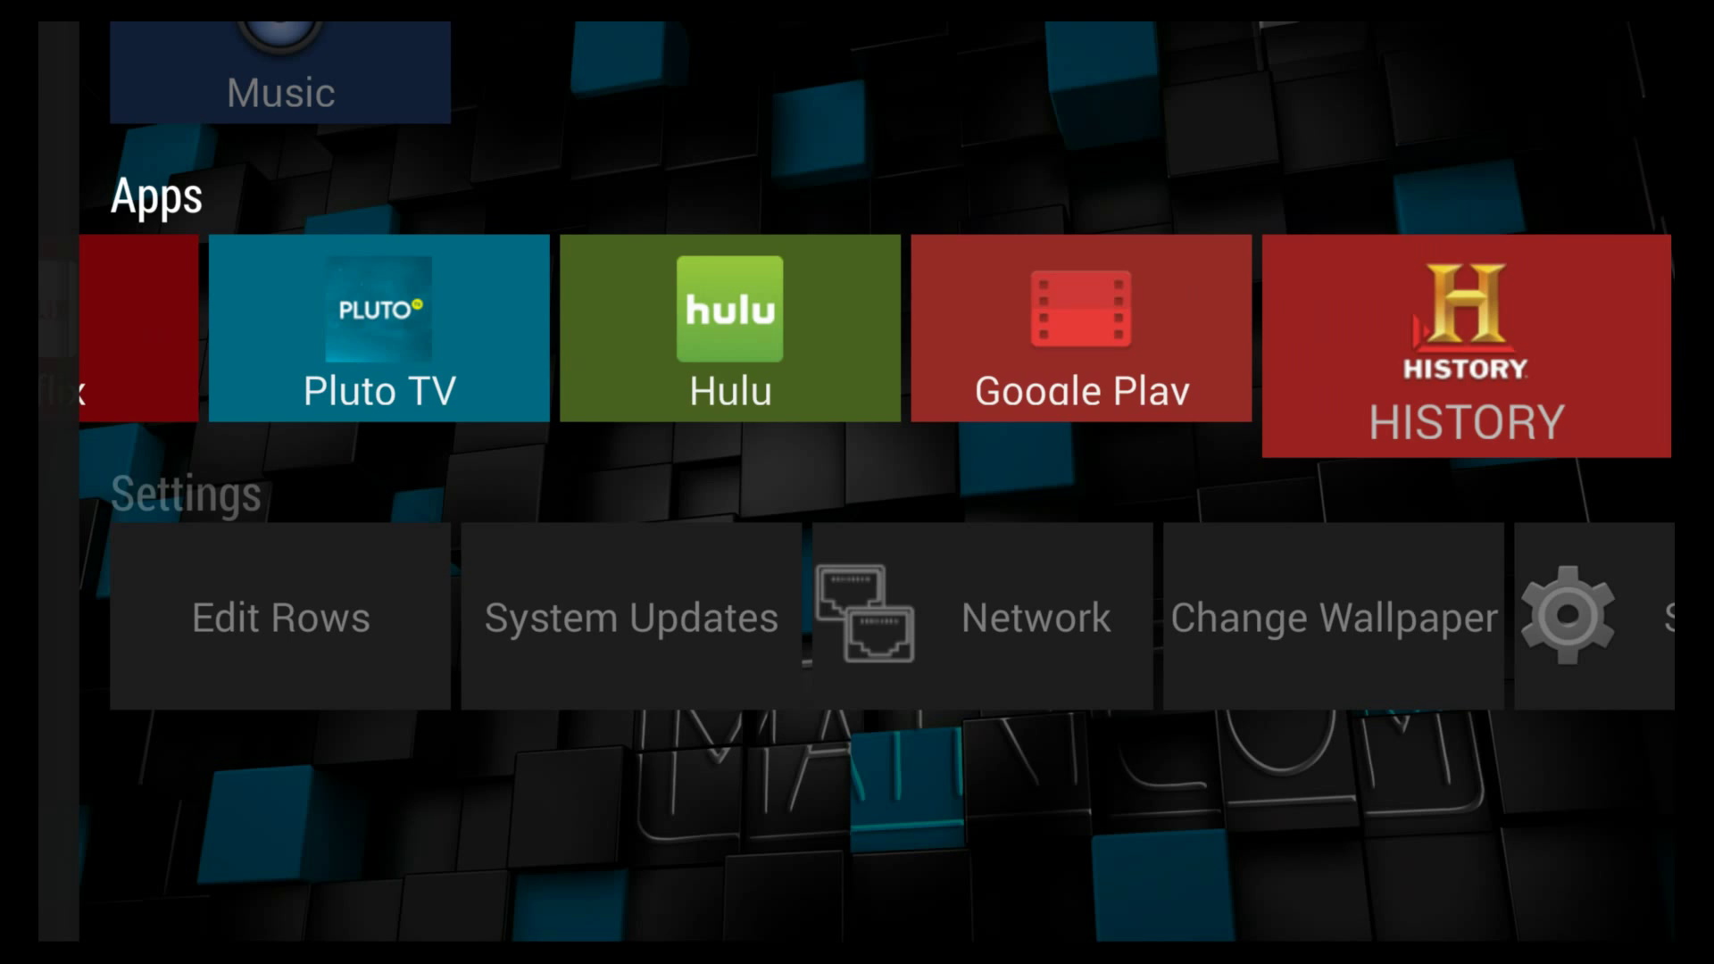
{"action": "key", "text": "Left"}
{"action": "key", "text": "Left"}
{"action": "key", "text": "Left"}
{"action": "key", "text": "Left"}
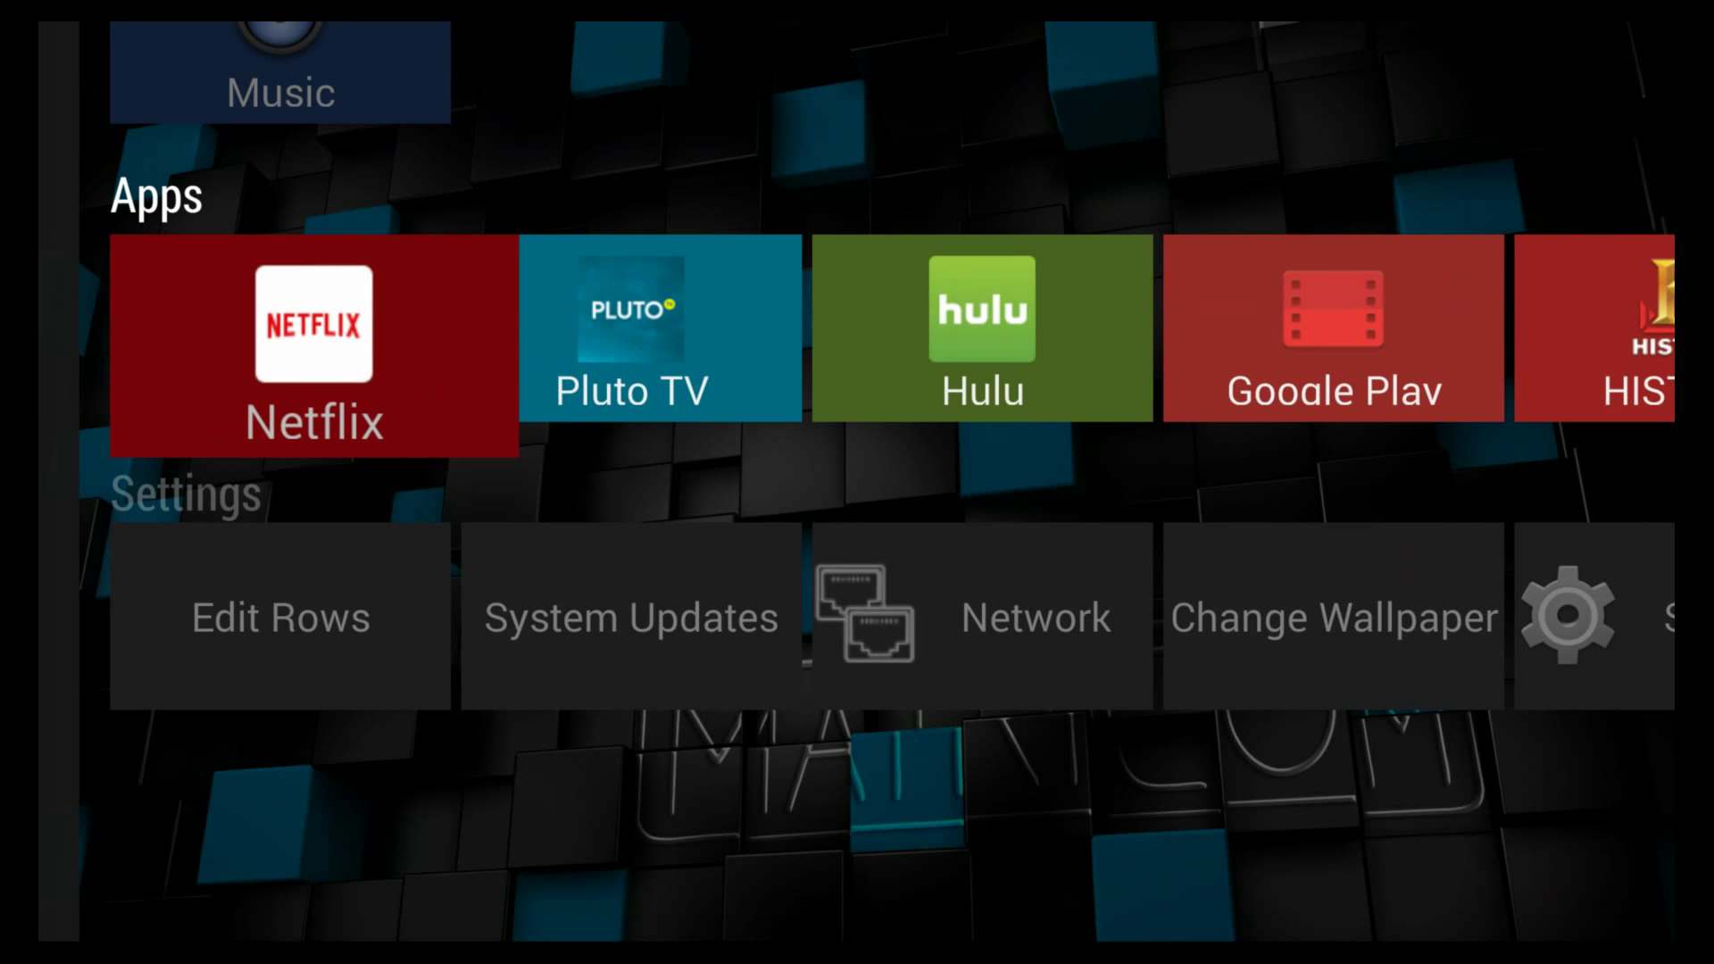
{"action": "key", "text": "Down"}
{"action": "key", "text": "Return"}
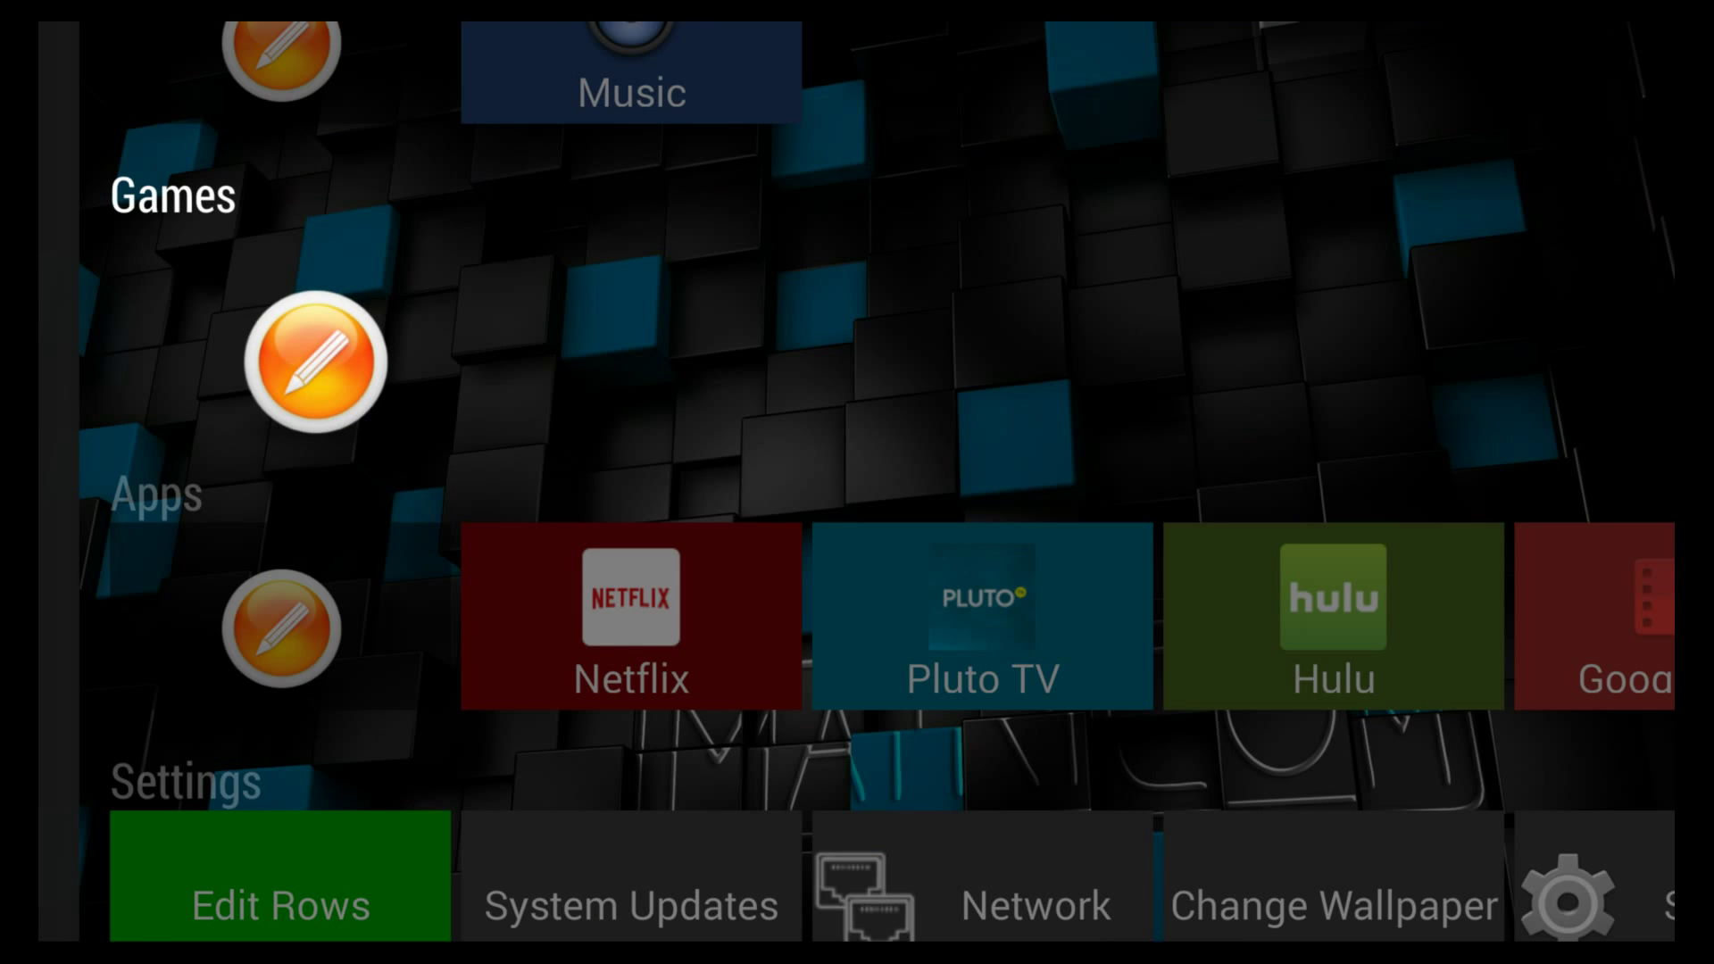
{"action": "key", "text": "Up"}
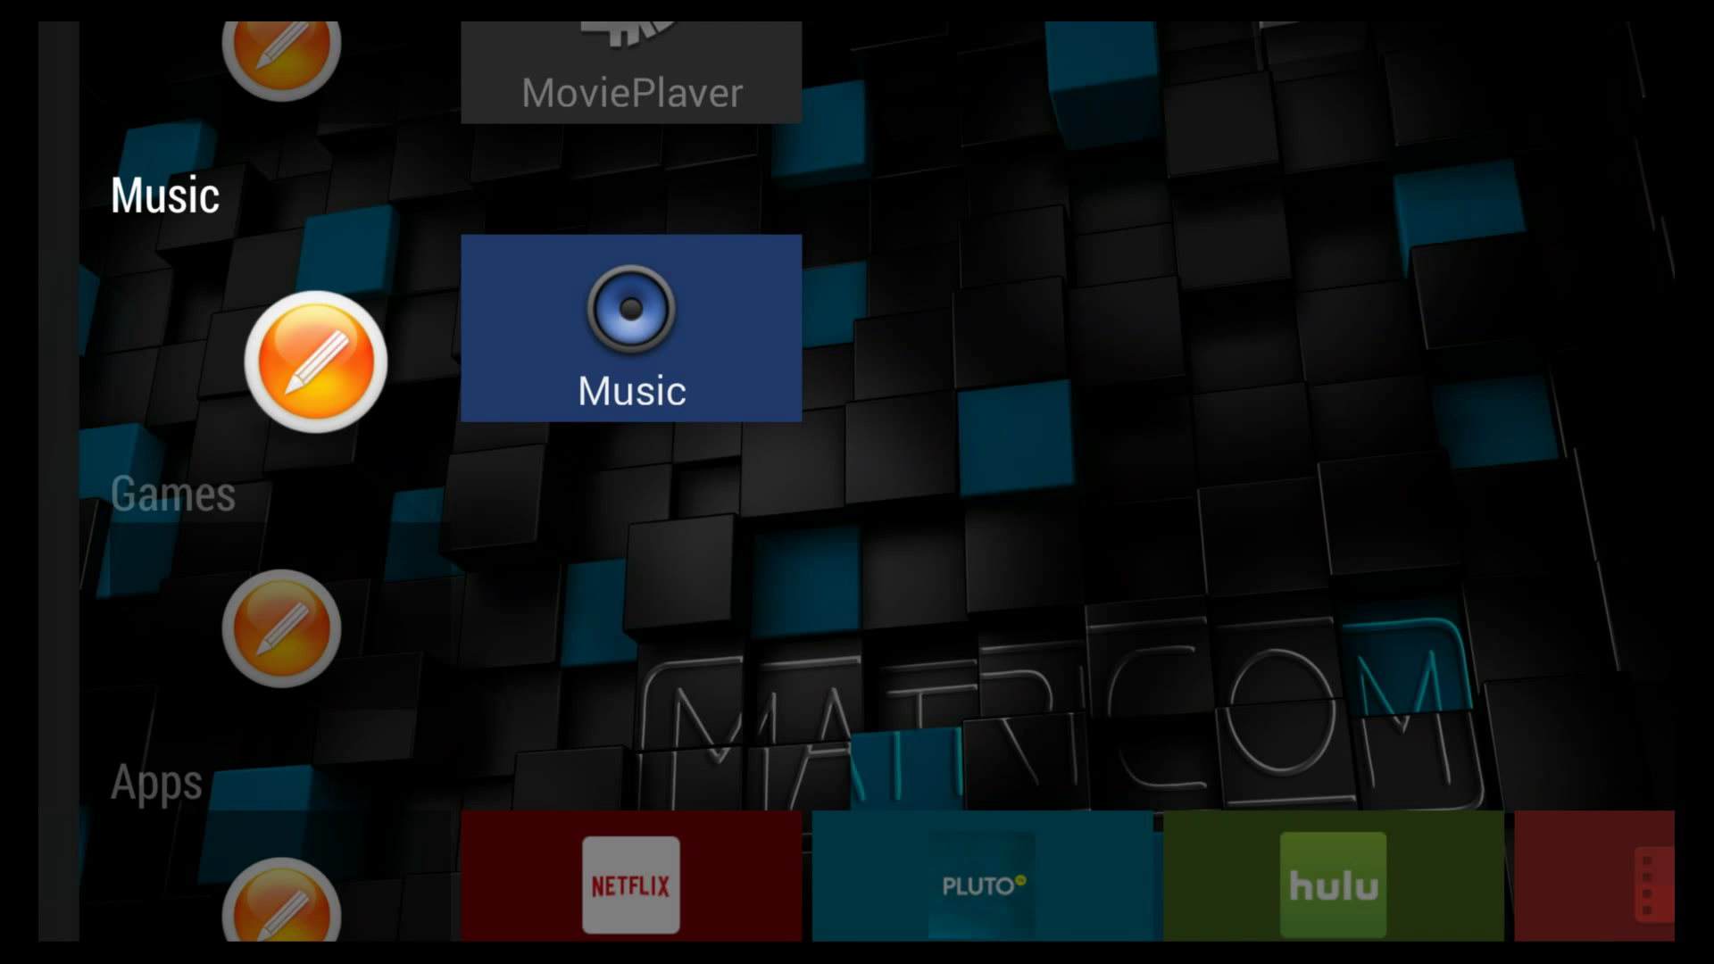
Add TuneIn Radio and Pandora to the Music row and return to the home screen.
{"action": "key", "text": "Return"}
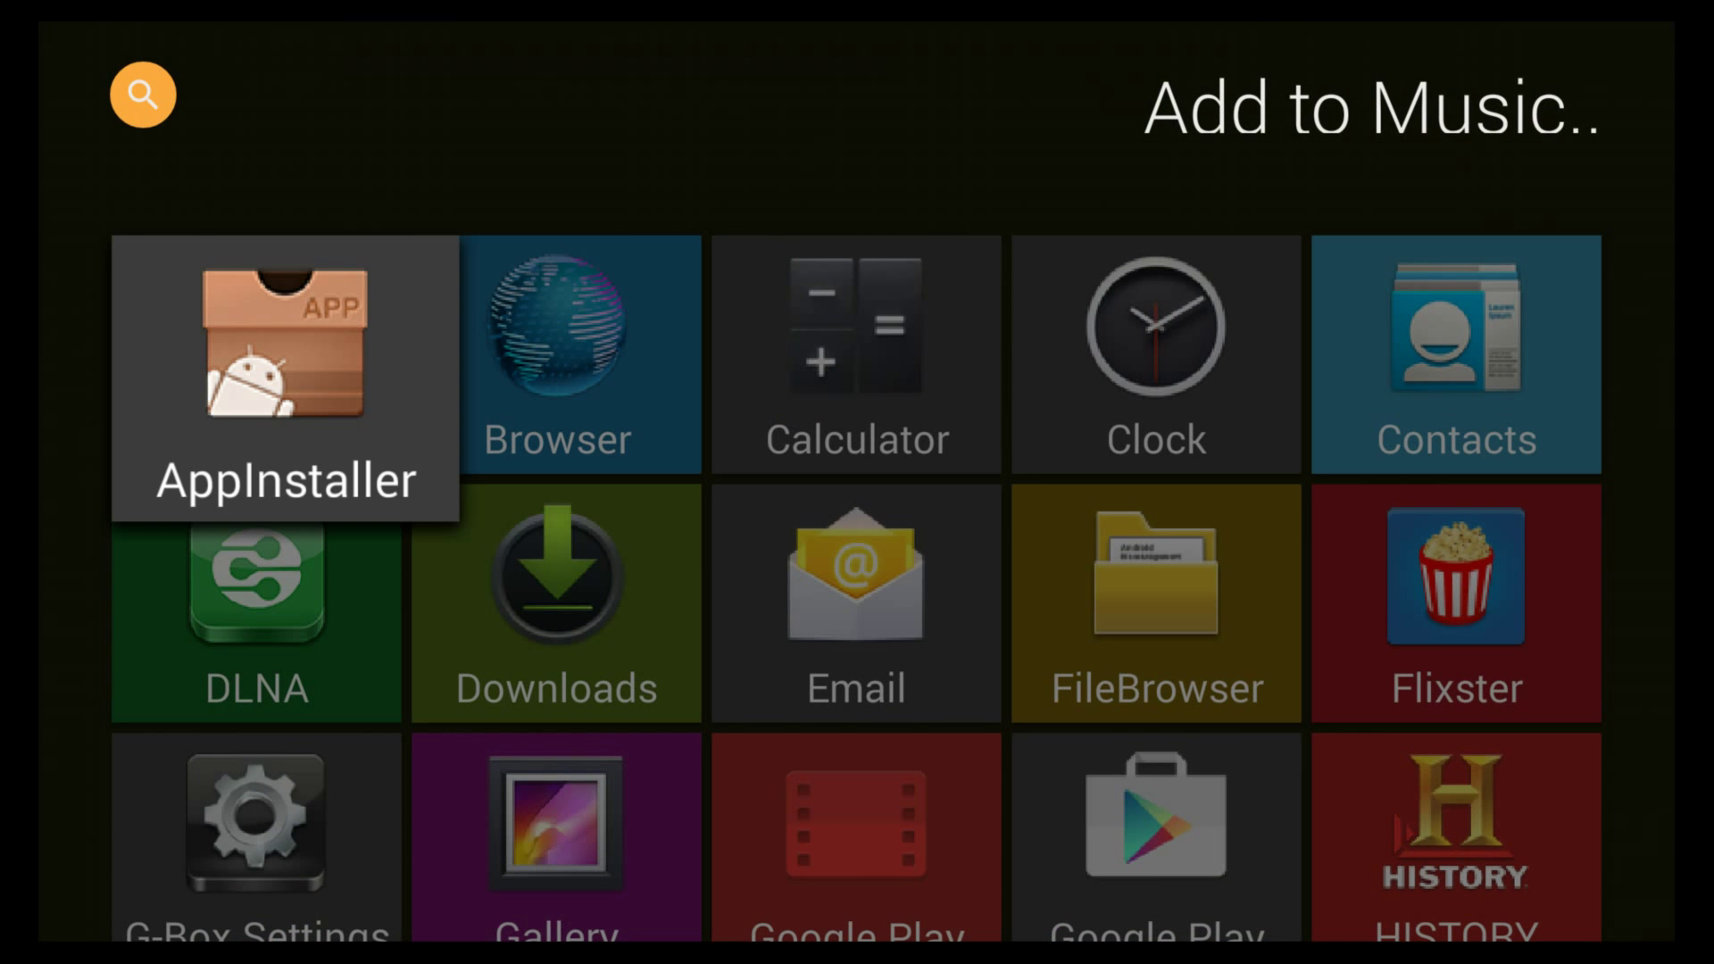
{"action": "key", "text": "Down"}
{"action": "key", "text": "Down"}
{"action": "key", "text": "Down"}
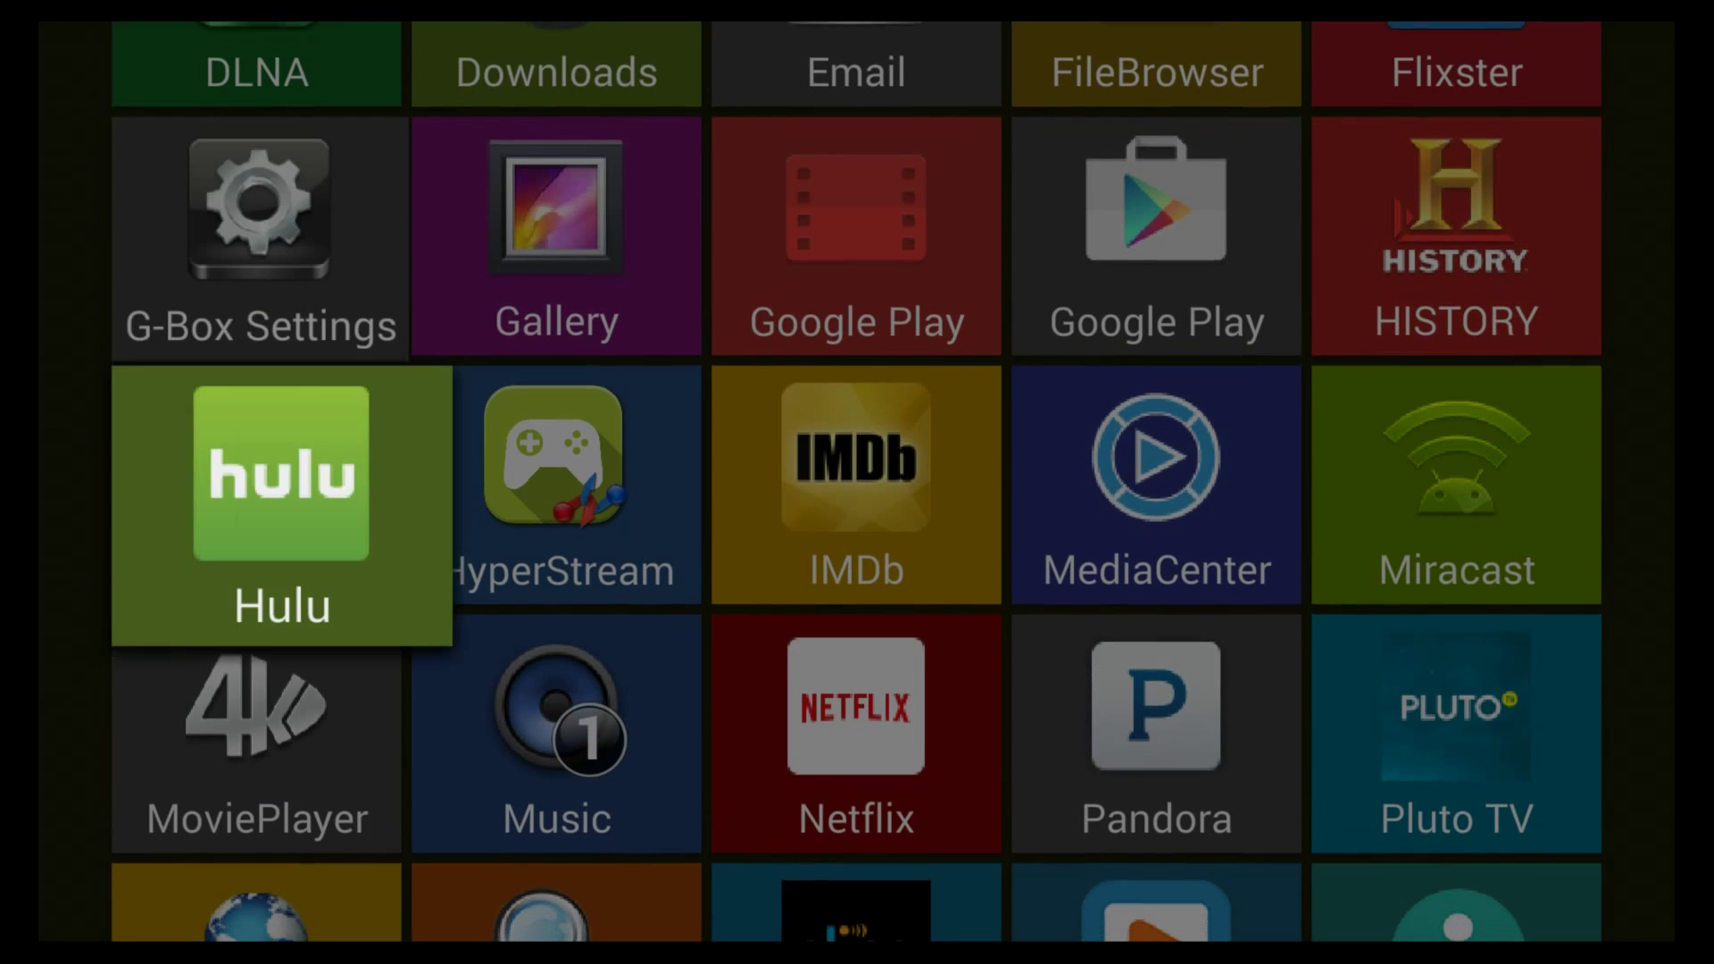
{"action": "key", "text": "Down"}
{"action": "key", "text": "Down"}
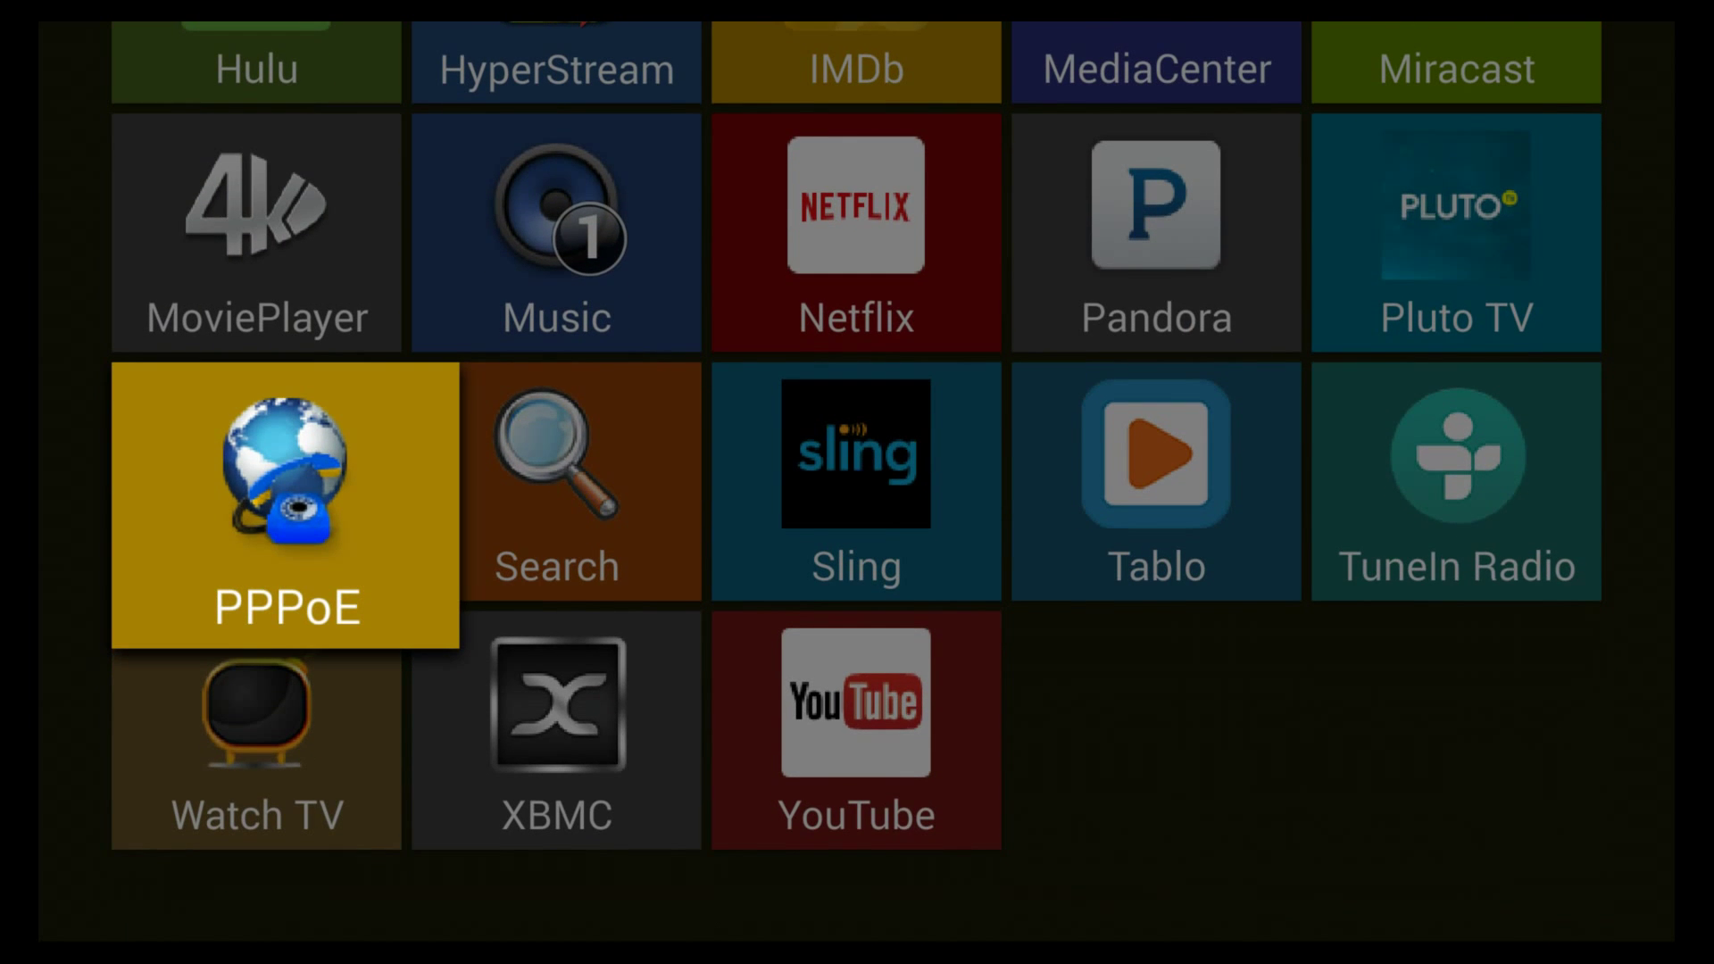
{"action": "key", "text": "Right"}
{"action": "key", "text": "Right"}
{"action": "key", "text": "Right"}
{"action": "key", "text": "Right"}
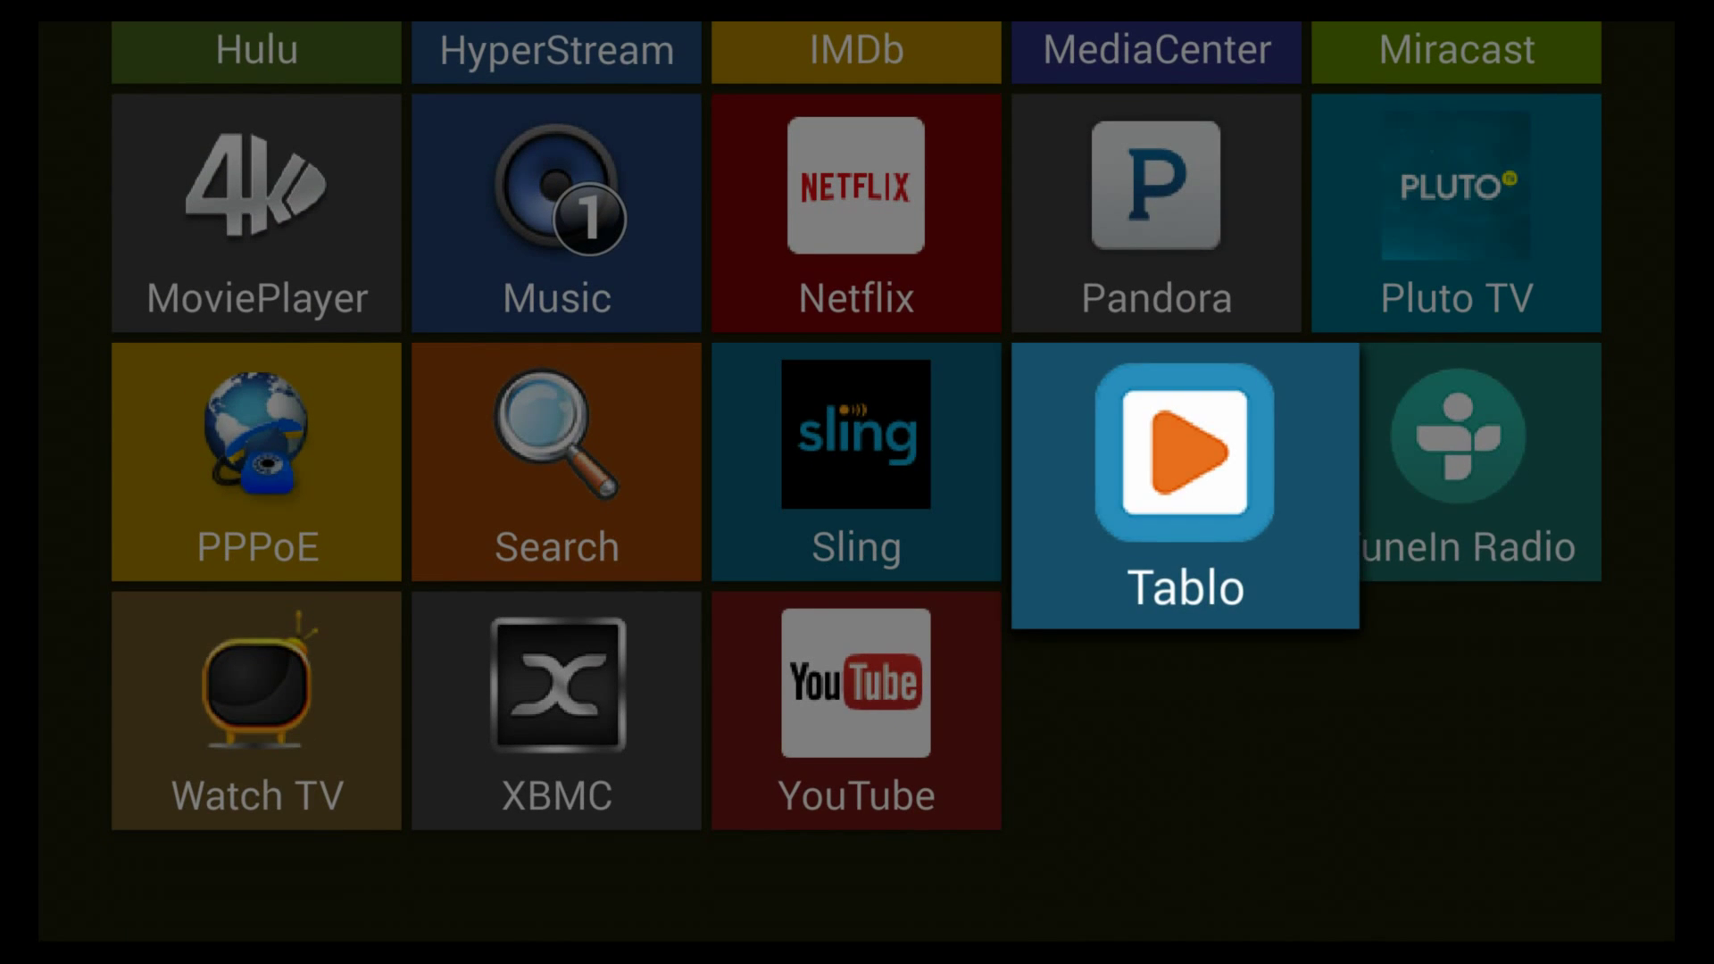
{"action": "key", "text": "2"}
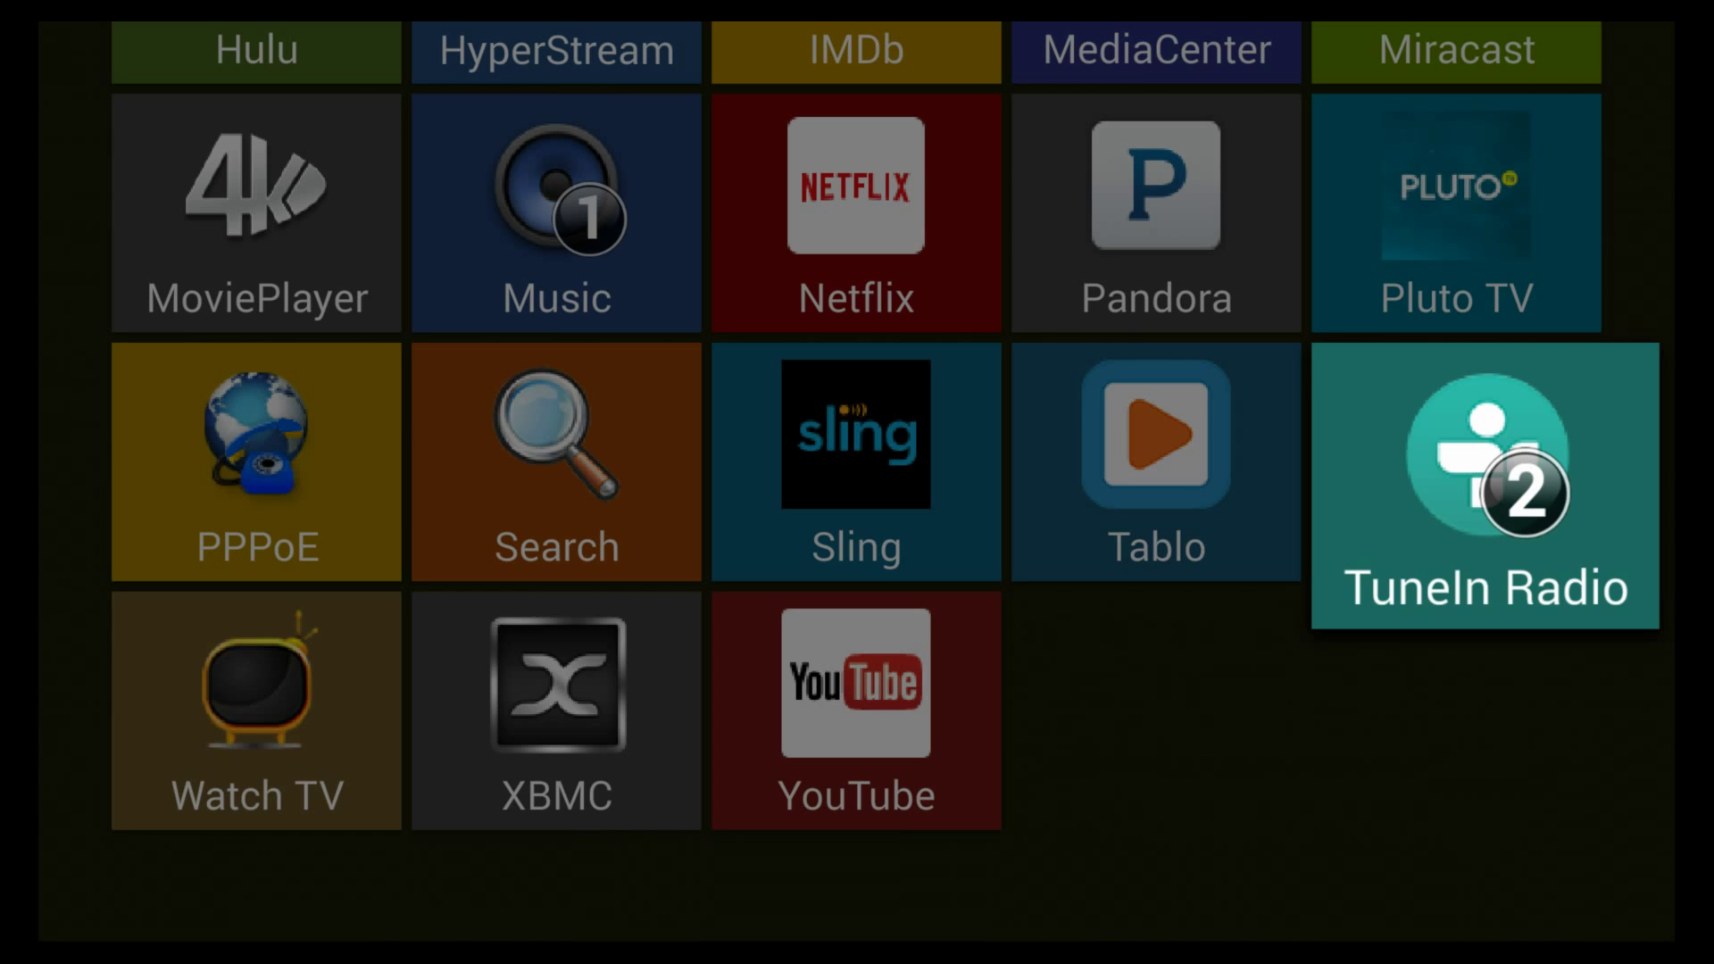
{"action": "key", "text": "Up"}
{"action": "key", "text": "Left"}
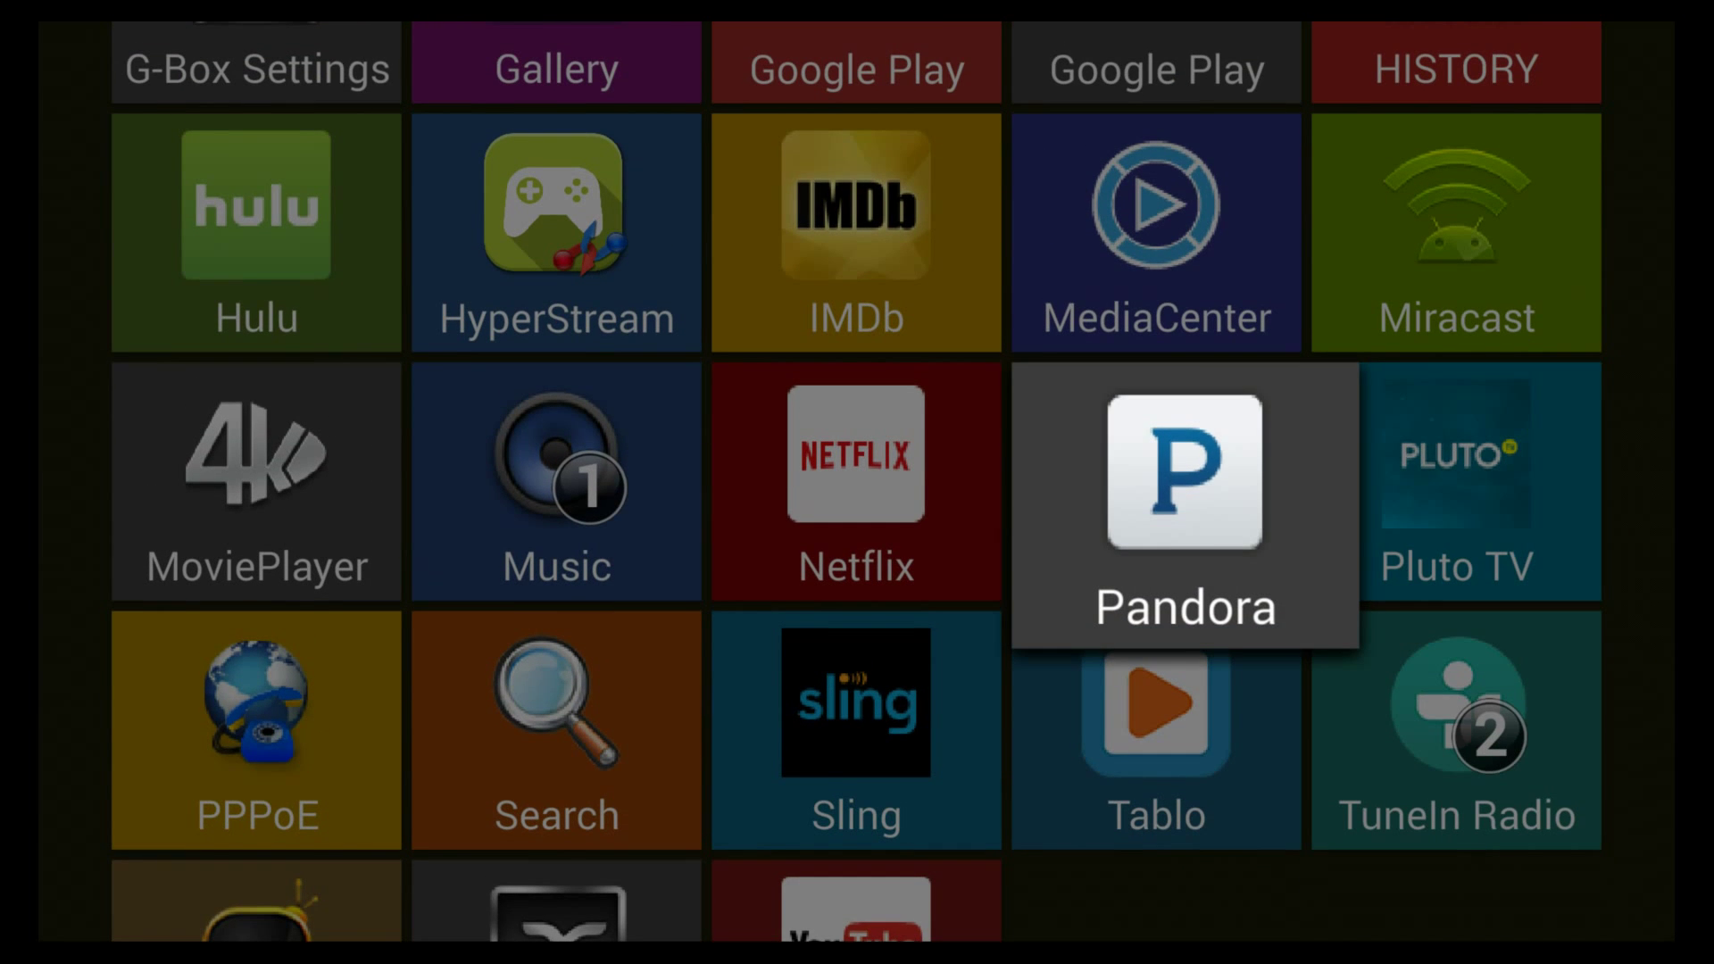
{"action": "key", "text": "3"}
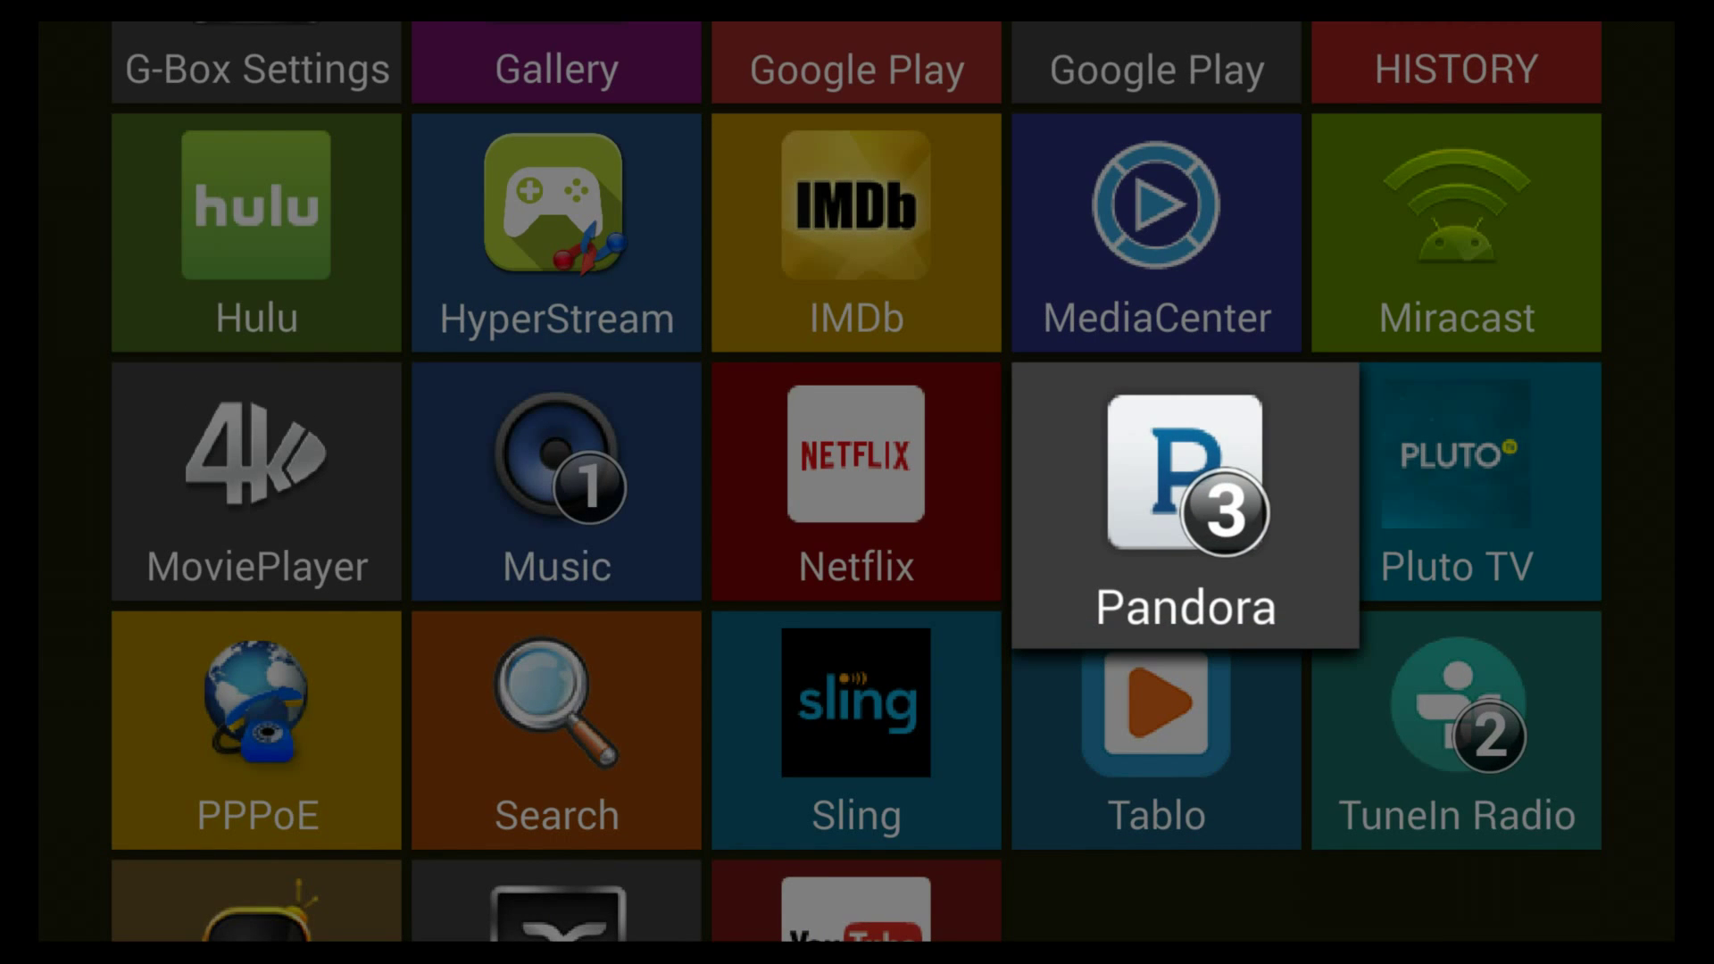
{"action": "key", "text": "Escape"}
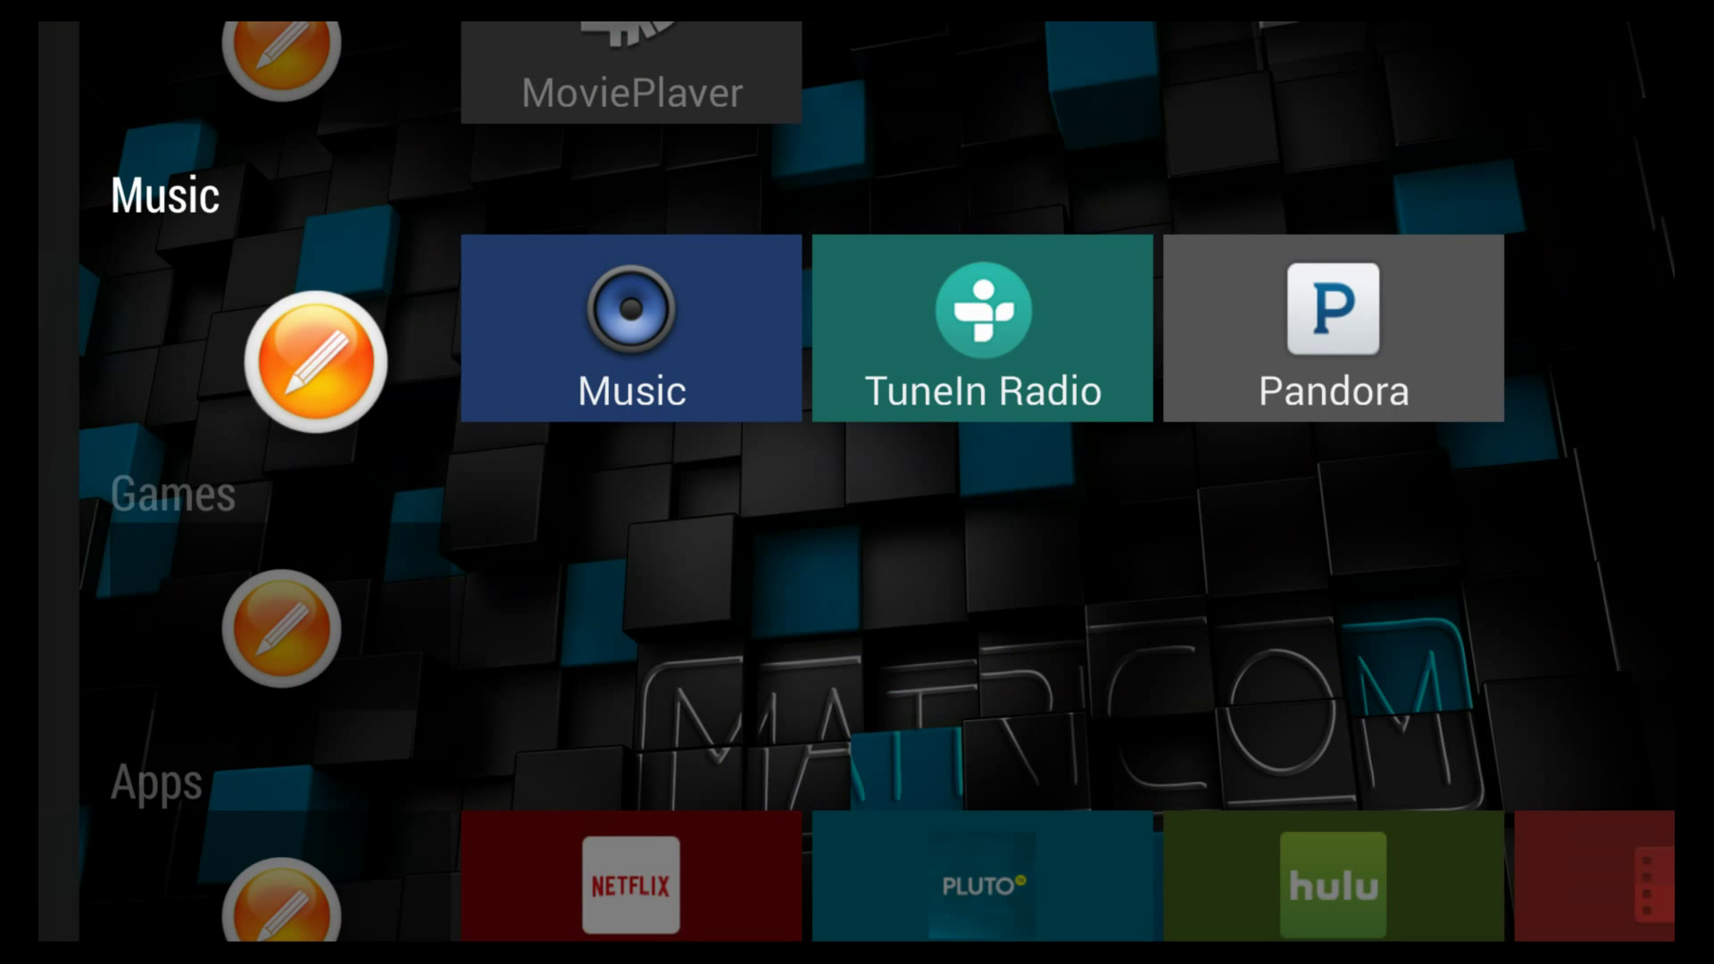
Open the Games row's app picker and browse the grid without adding any app.
{"action": "key", "text": "Down"}
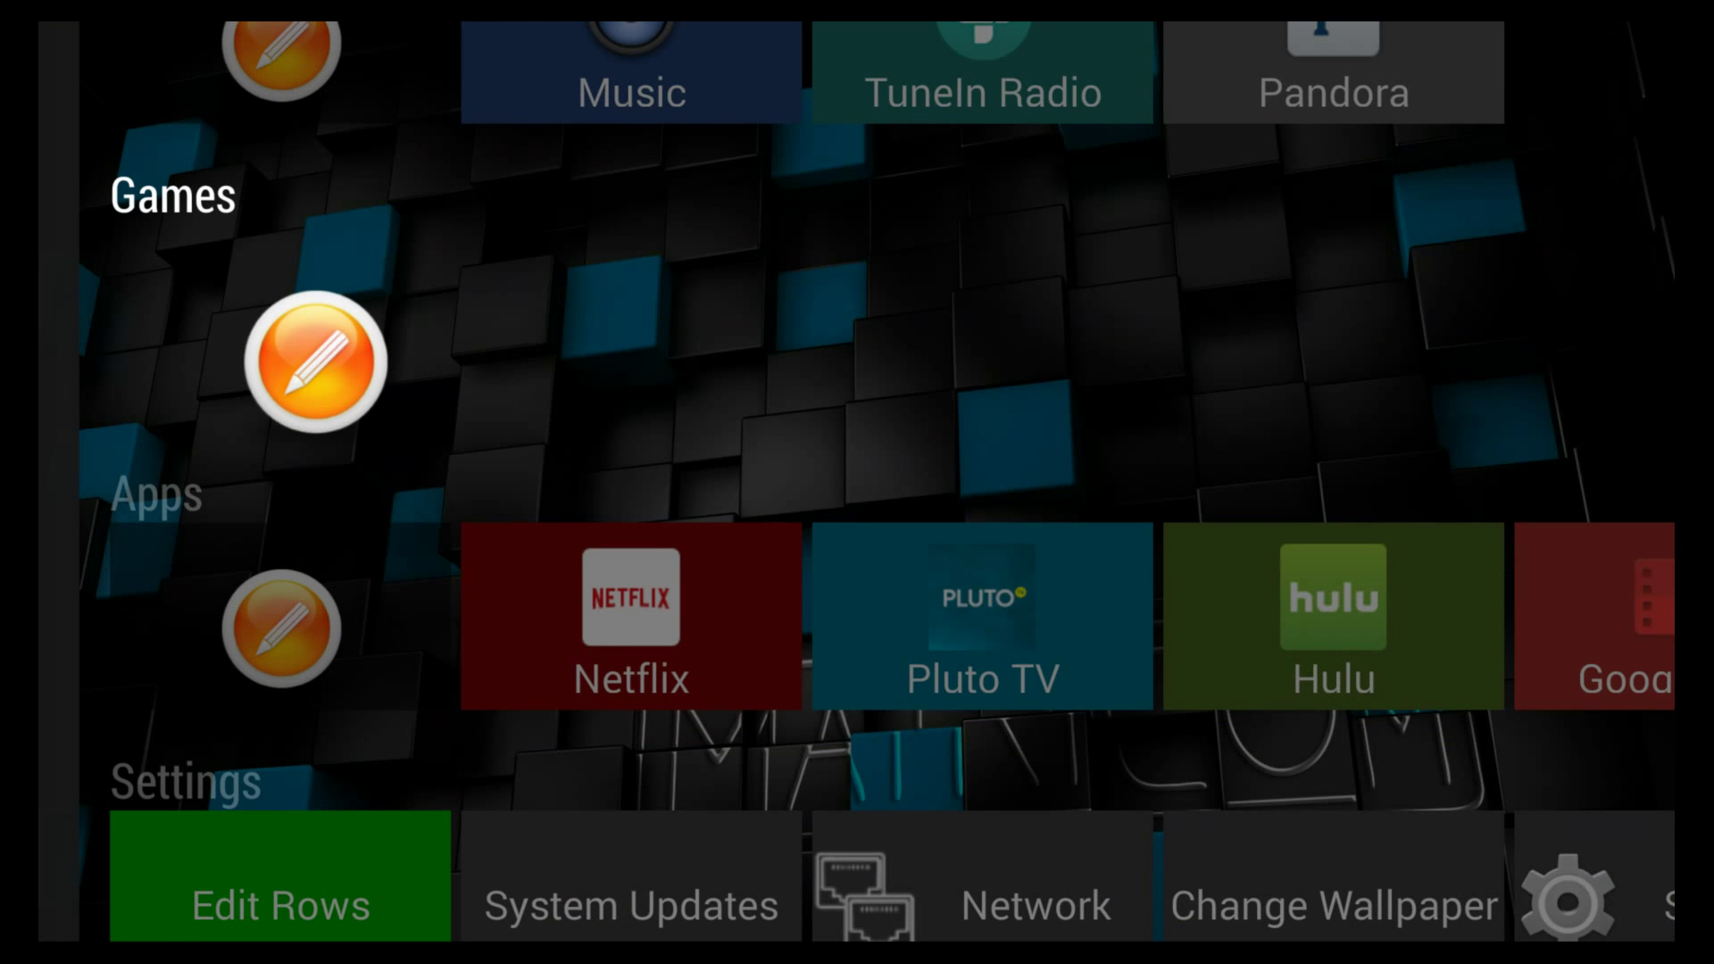
{"action": "key", "text": "Return"}
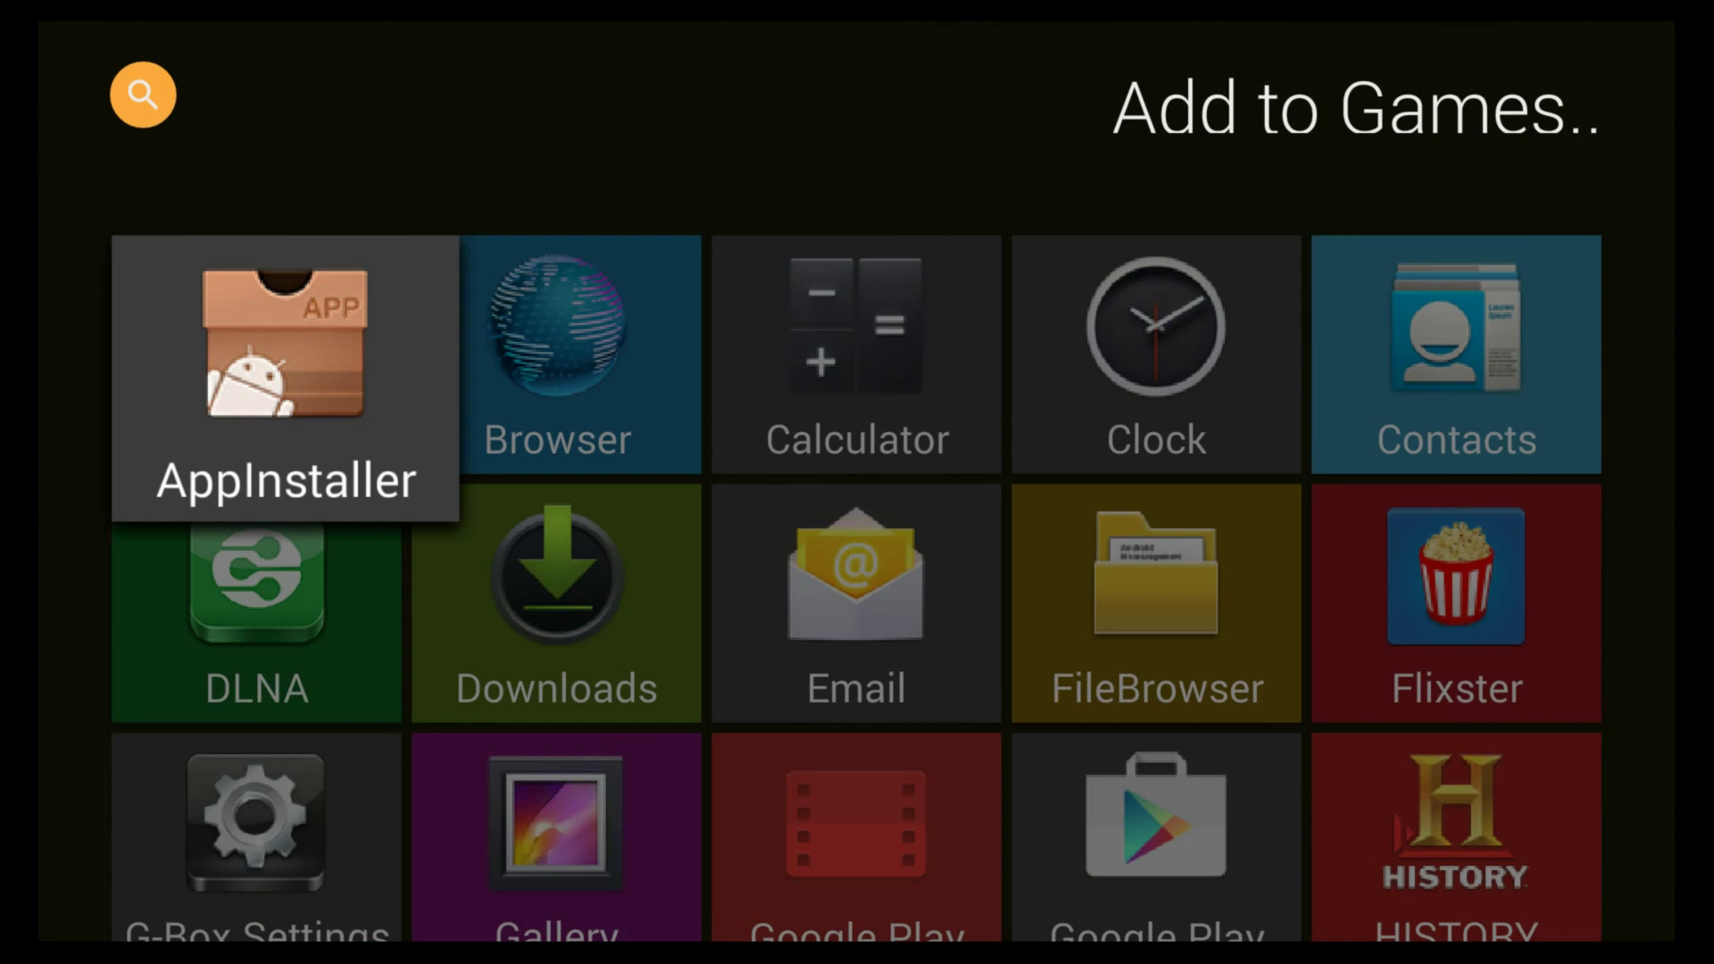
{"action": "key", "text": "Down"}
{"action": "key", "text": "Down"}
{"action": "key", "text": "Down"}
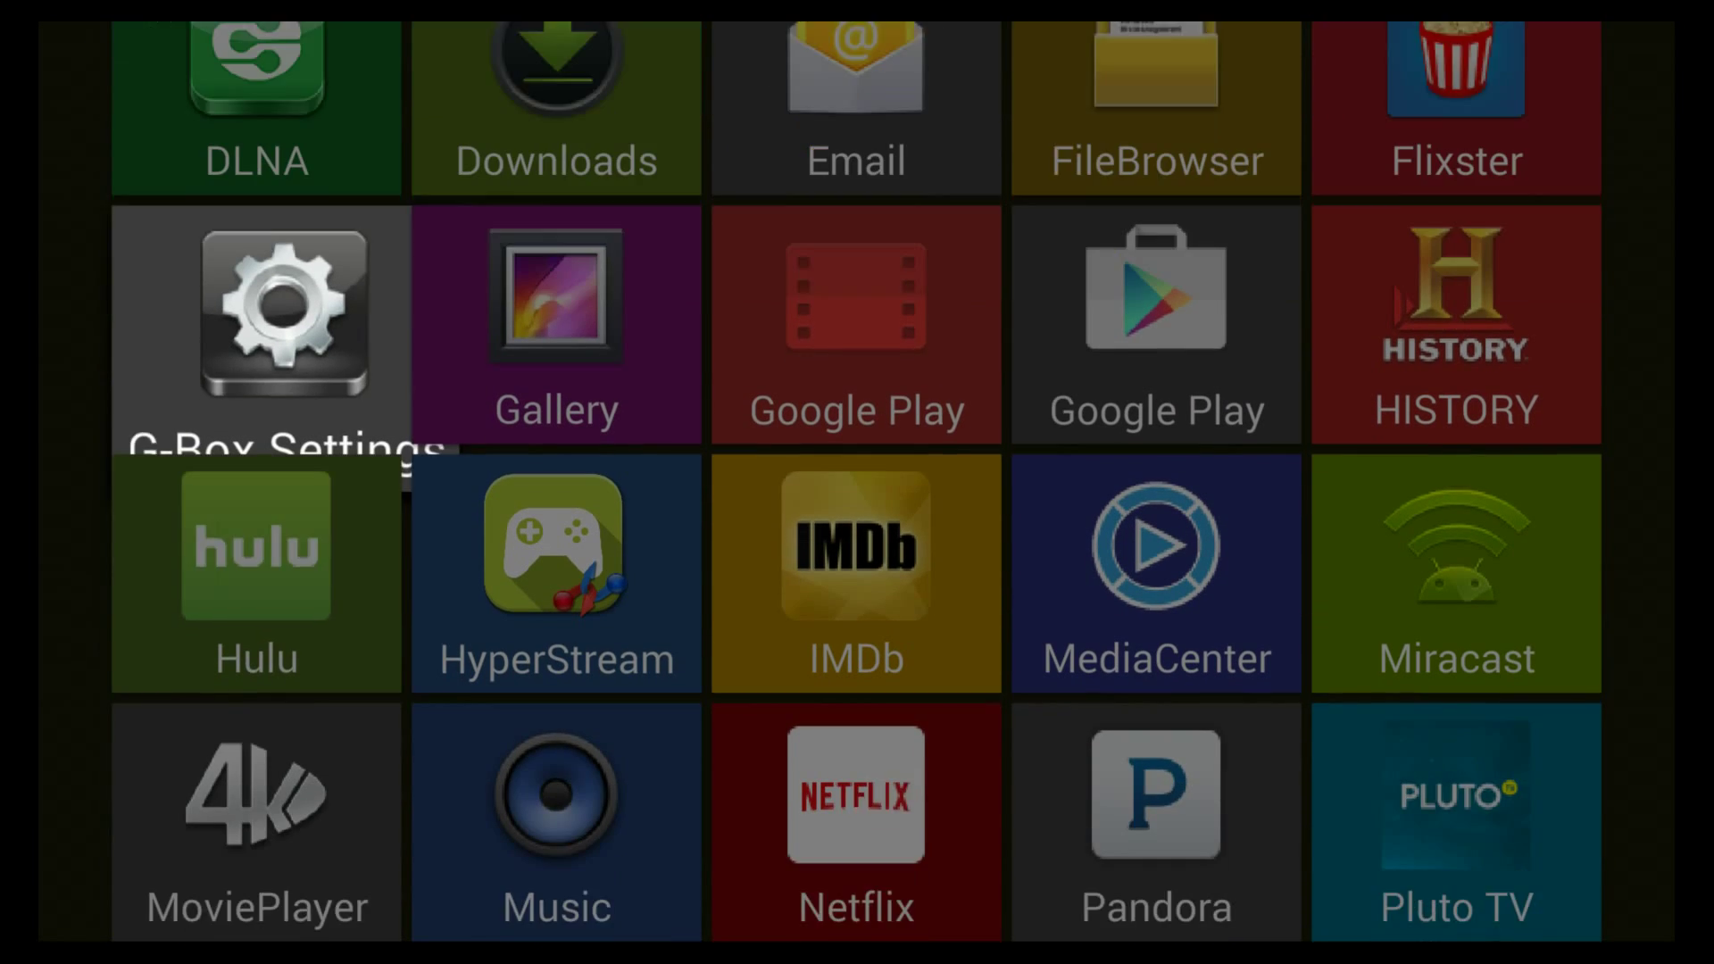
{"action": "key", "text": "Down"}
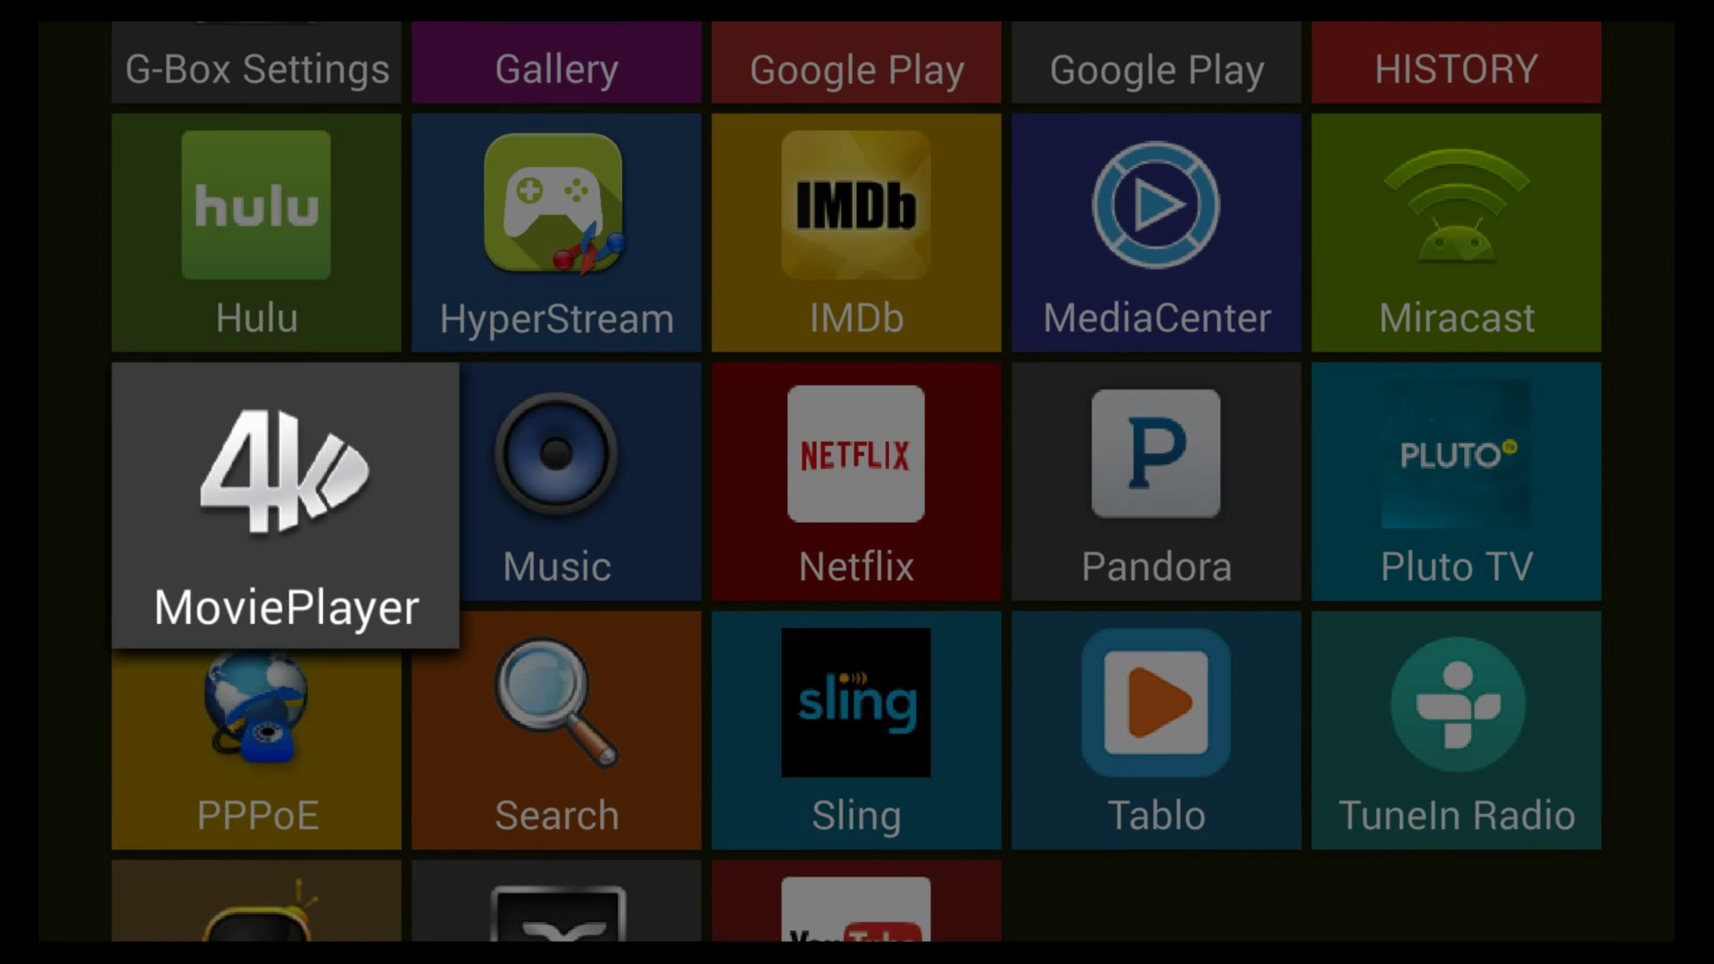
{"action": "key", "text": "Down"}
{"action": "key", "text": "Down"}
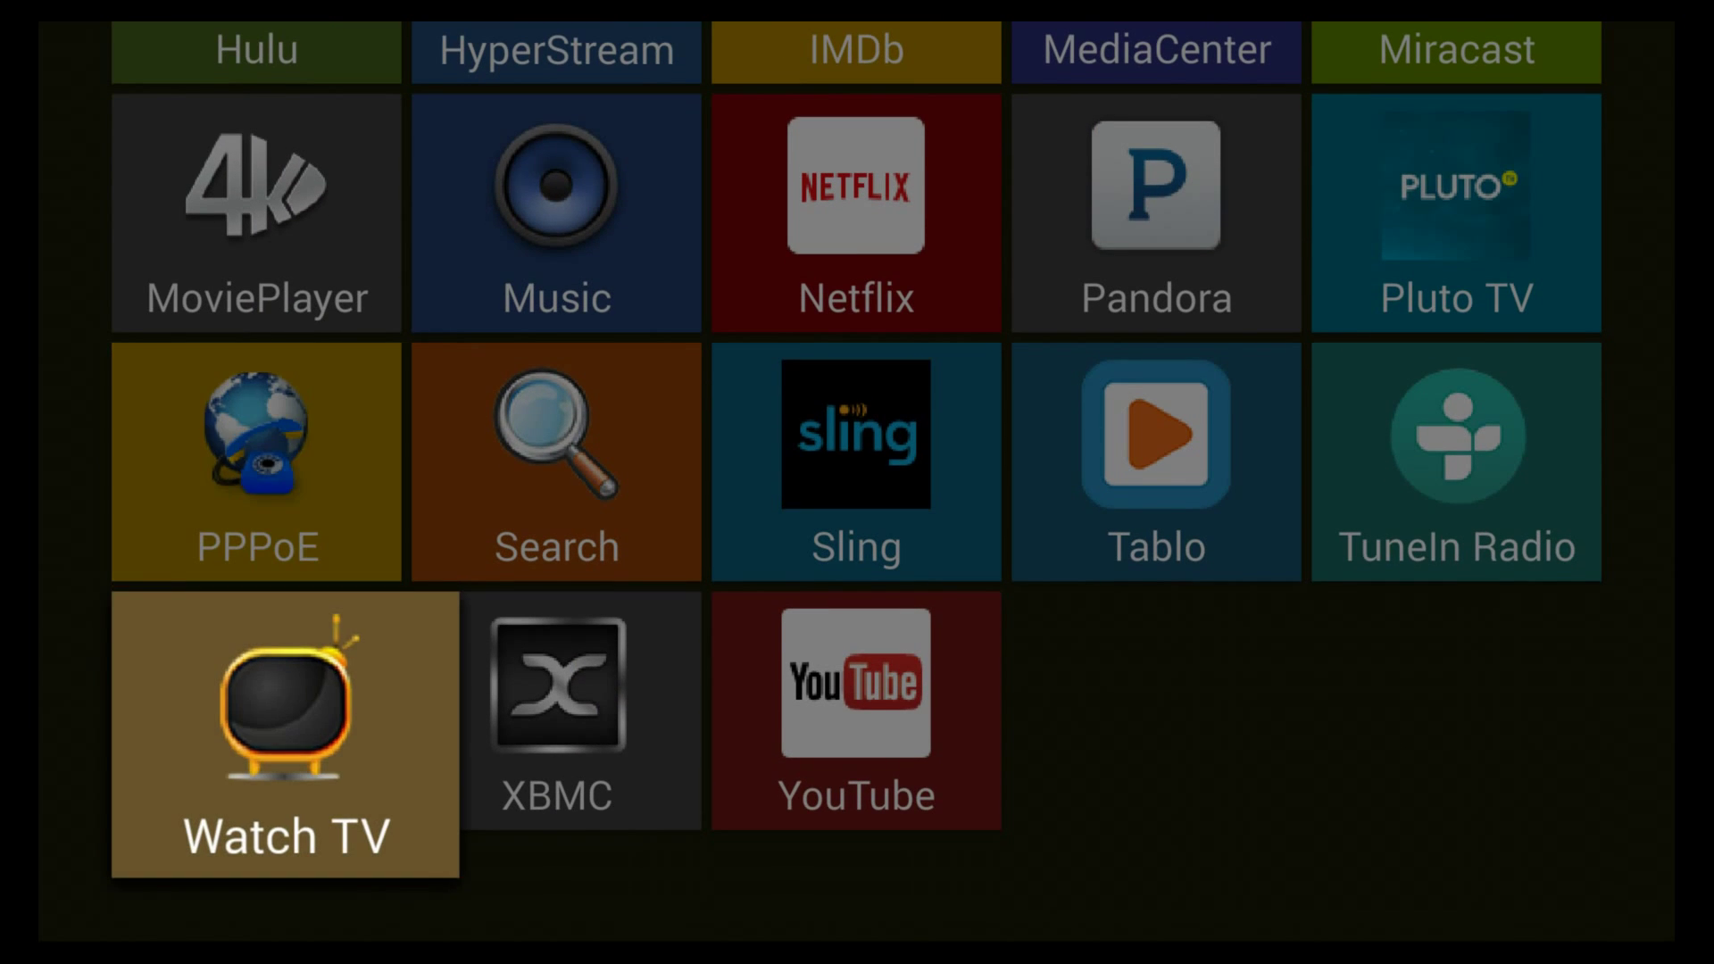
{"action": "key", "text": "Up"}
{"action": "key", "text": "Up"}
{"action": "key", "text": "Up"}
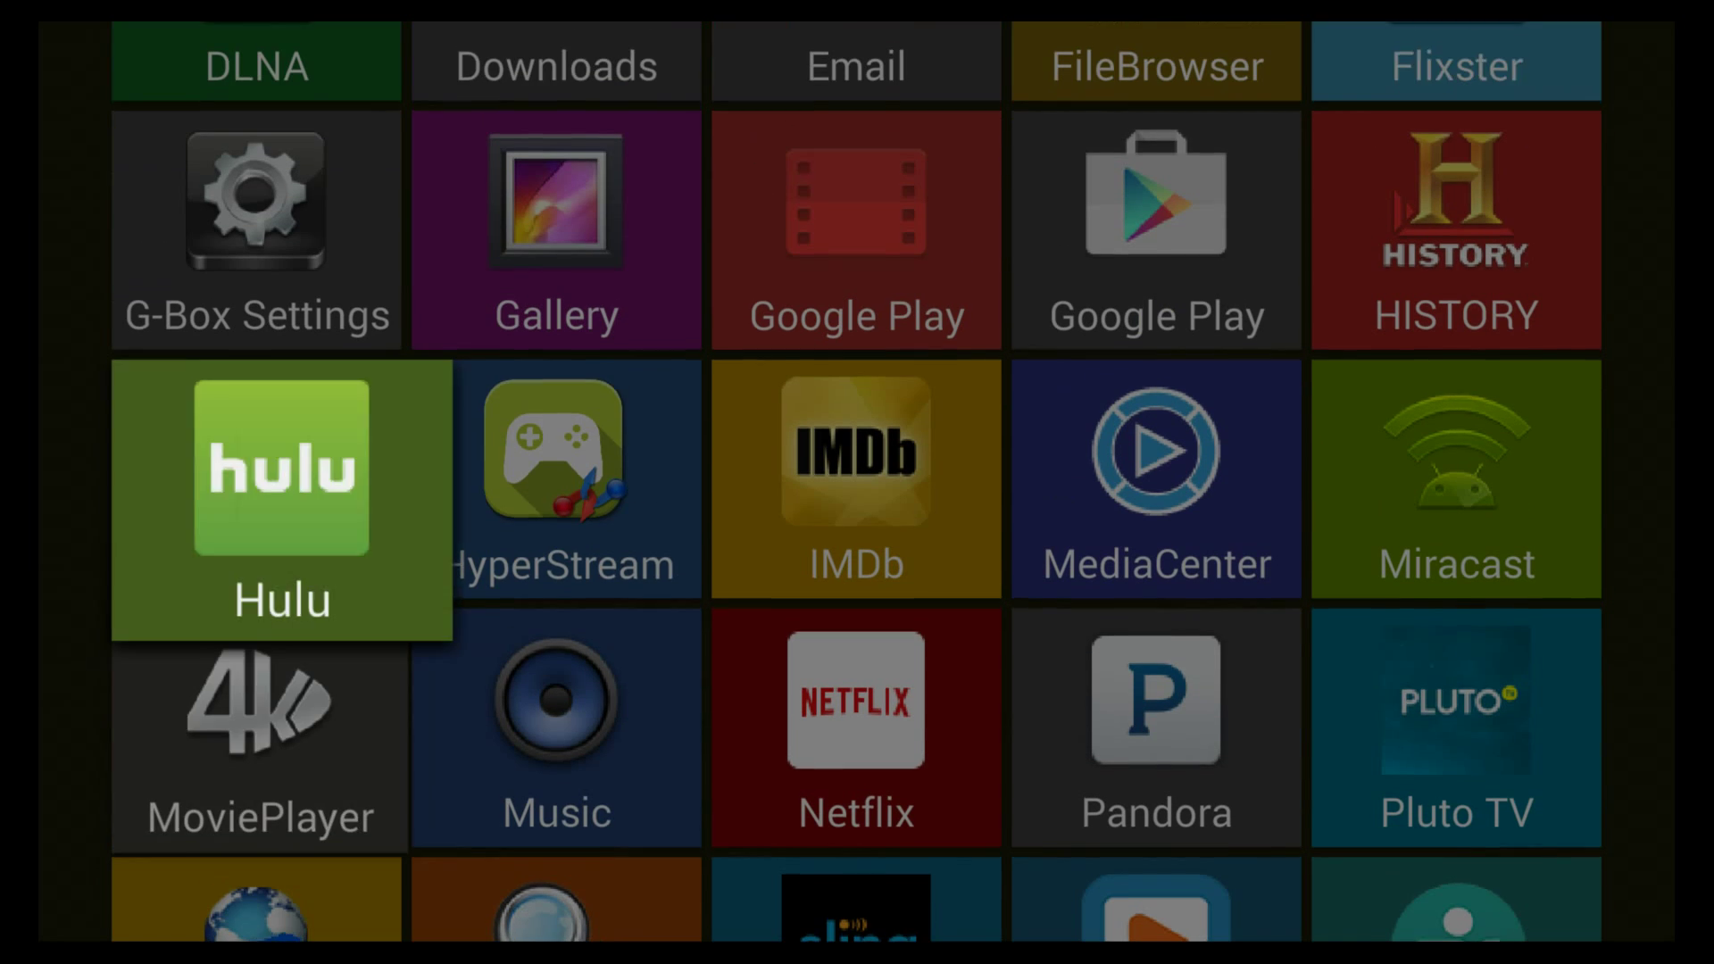
{"action": "key", "text": "Right"}
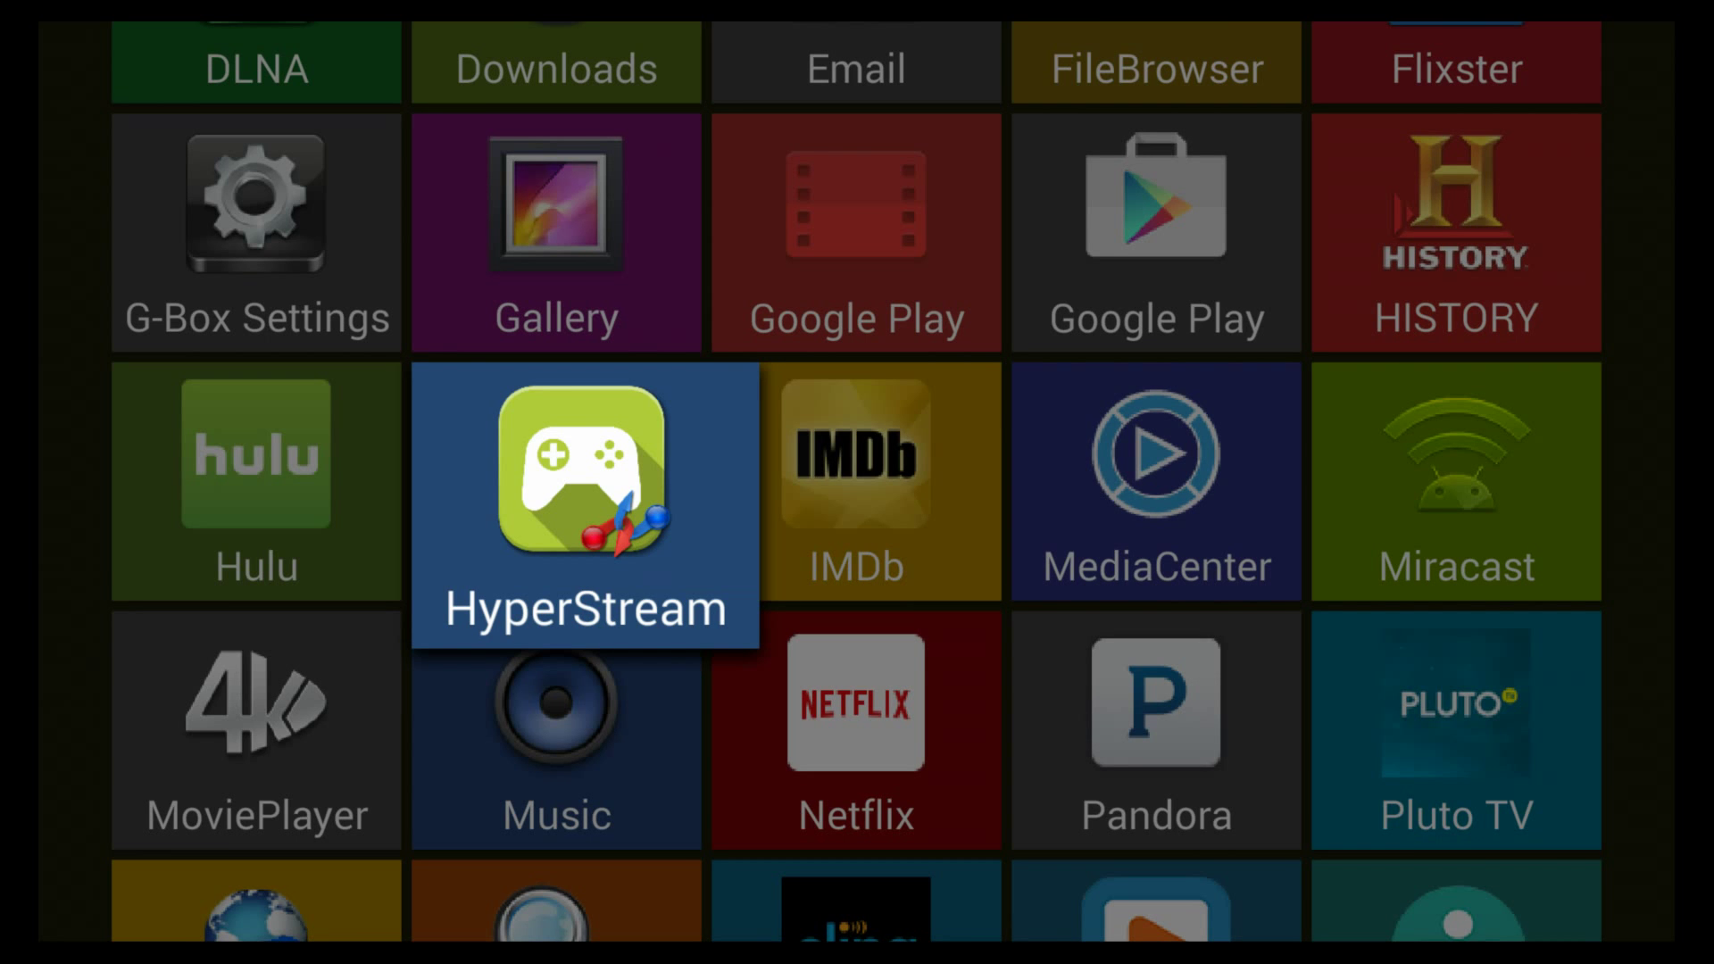
{"action": "key", "text": "Left"}
{"action": "key", "text": "Up"}
{"action": "key", "text": "Up"}
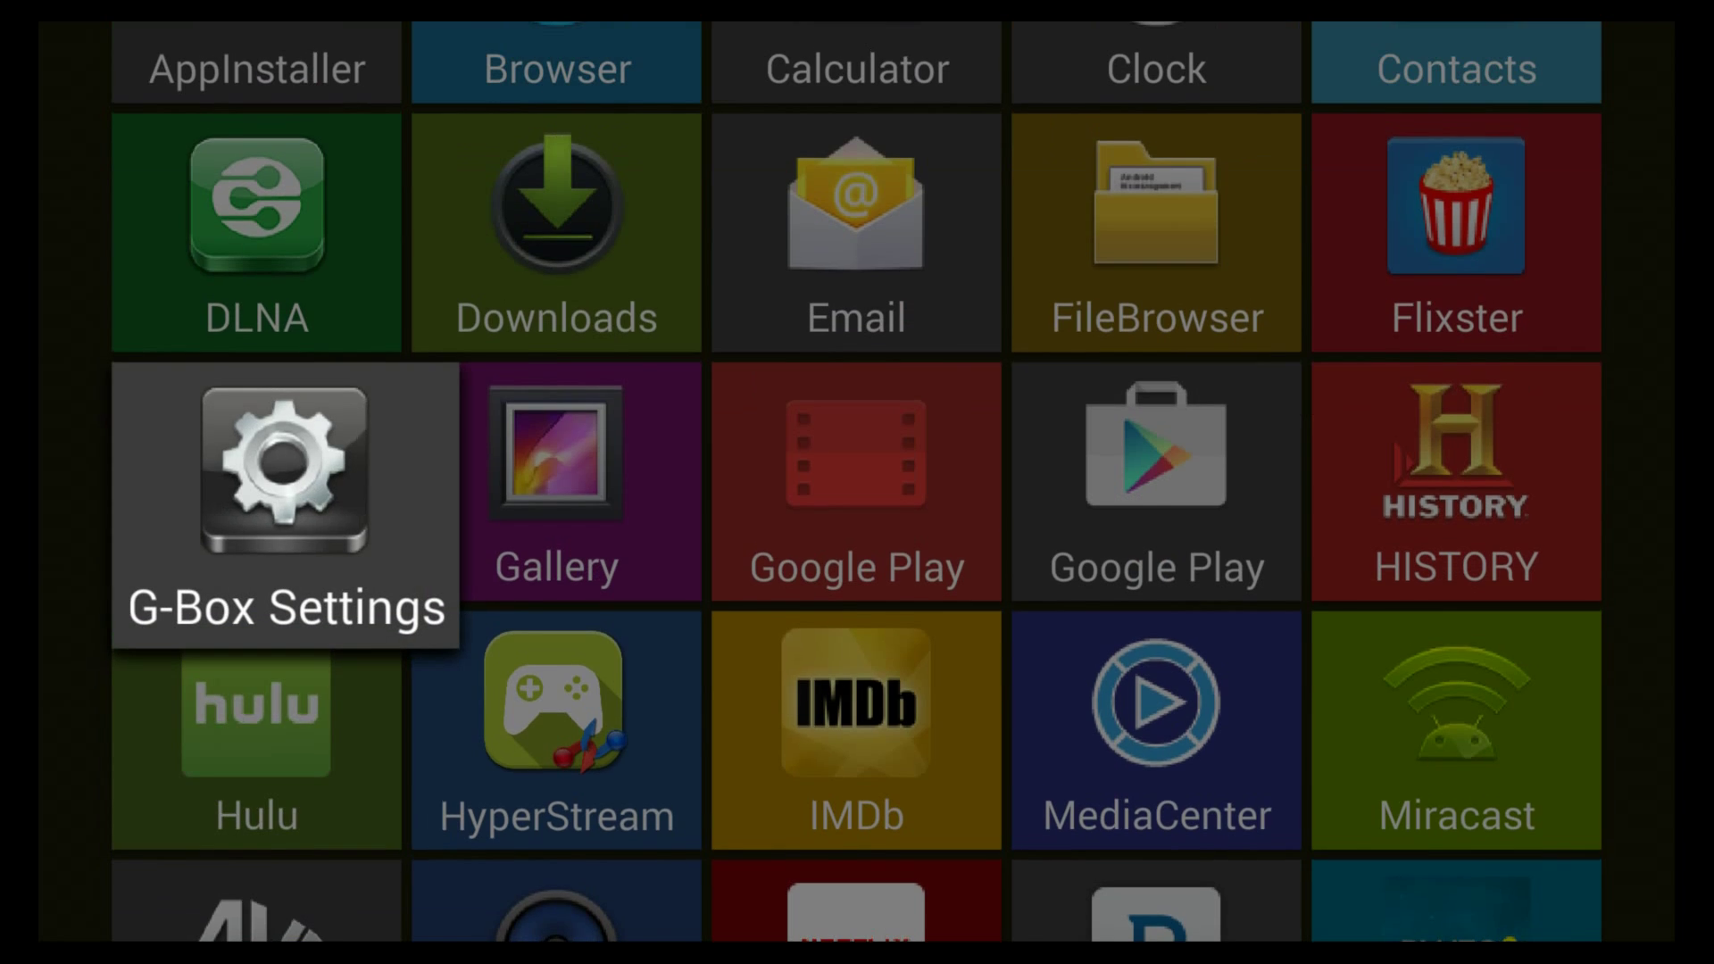
{"action": "key", "text": "Up"}
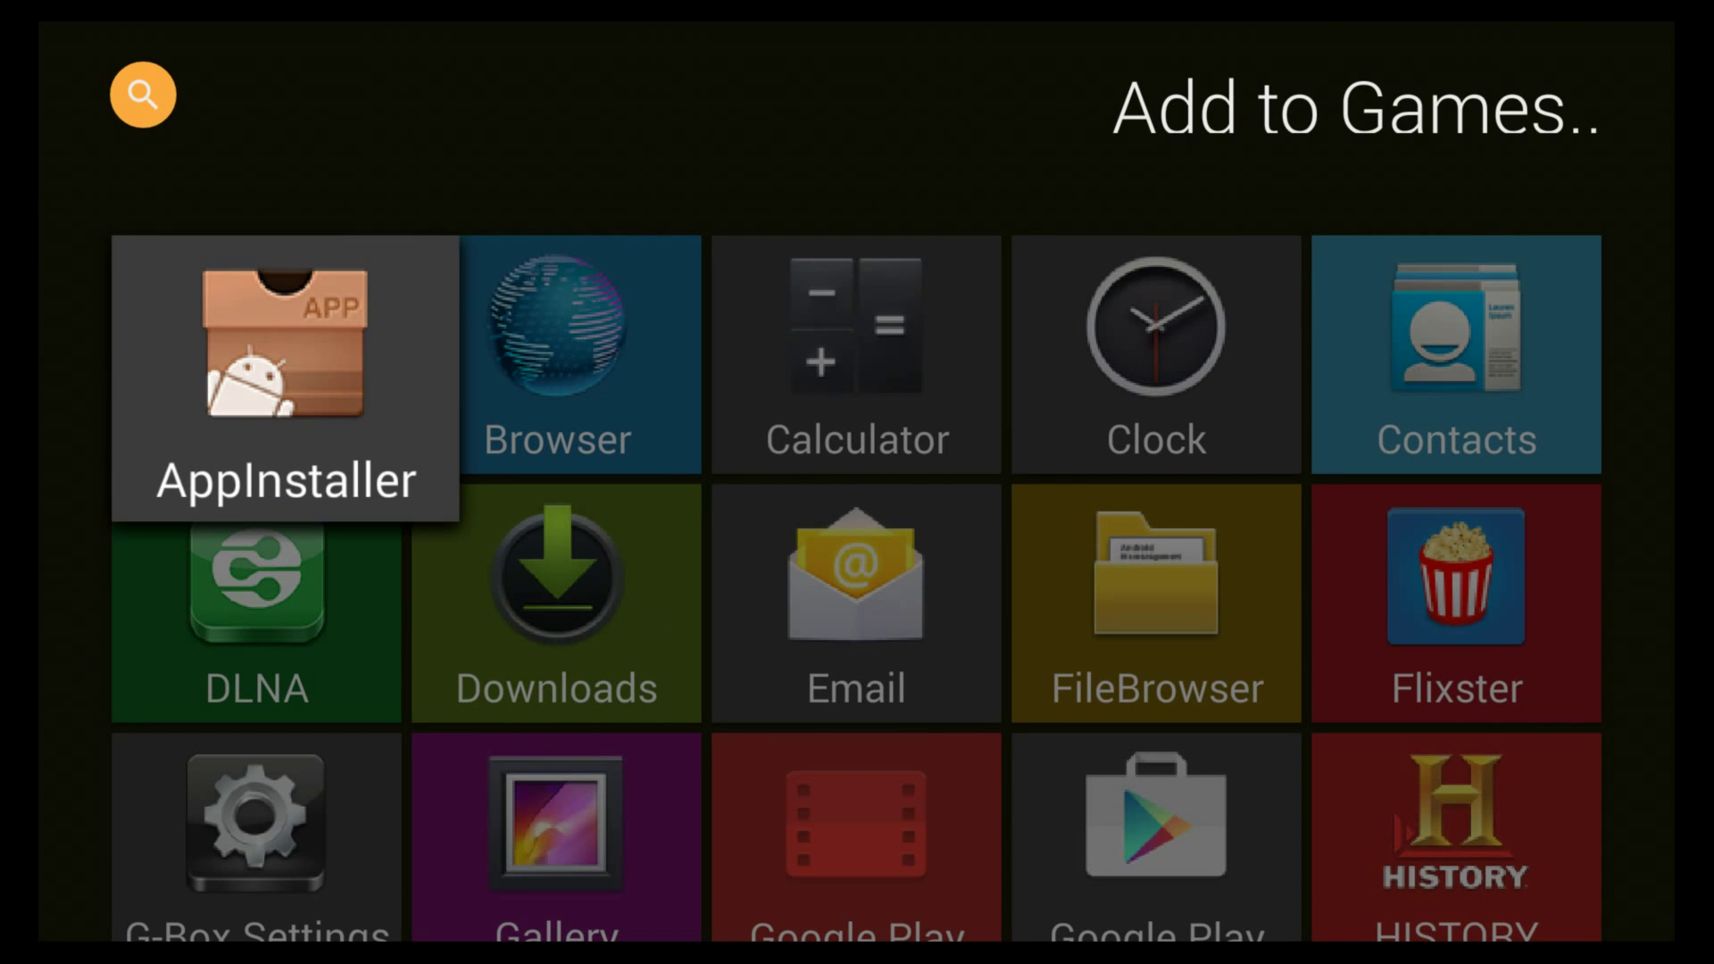
Leave the Games picker empty, jump to the Videos row and open its app picker.
{"action": "key", "text": "Escape"}
{"action": "key", "text": "Left"}
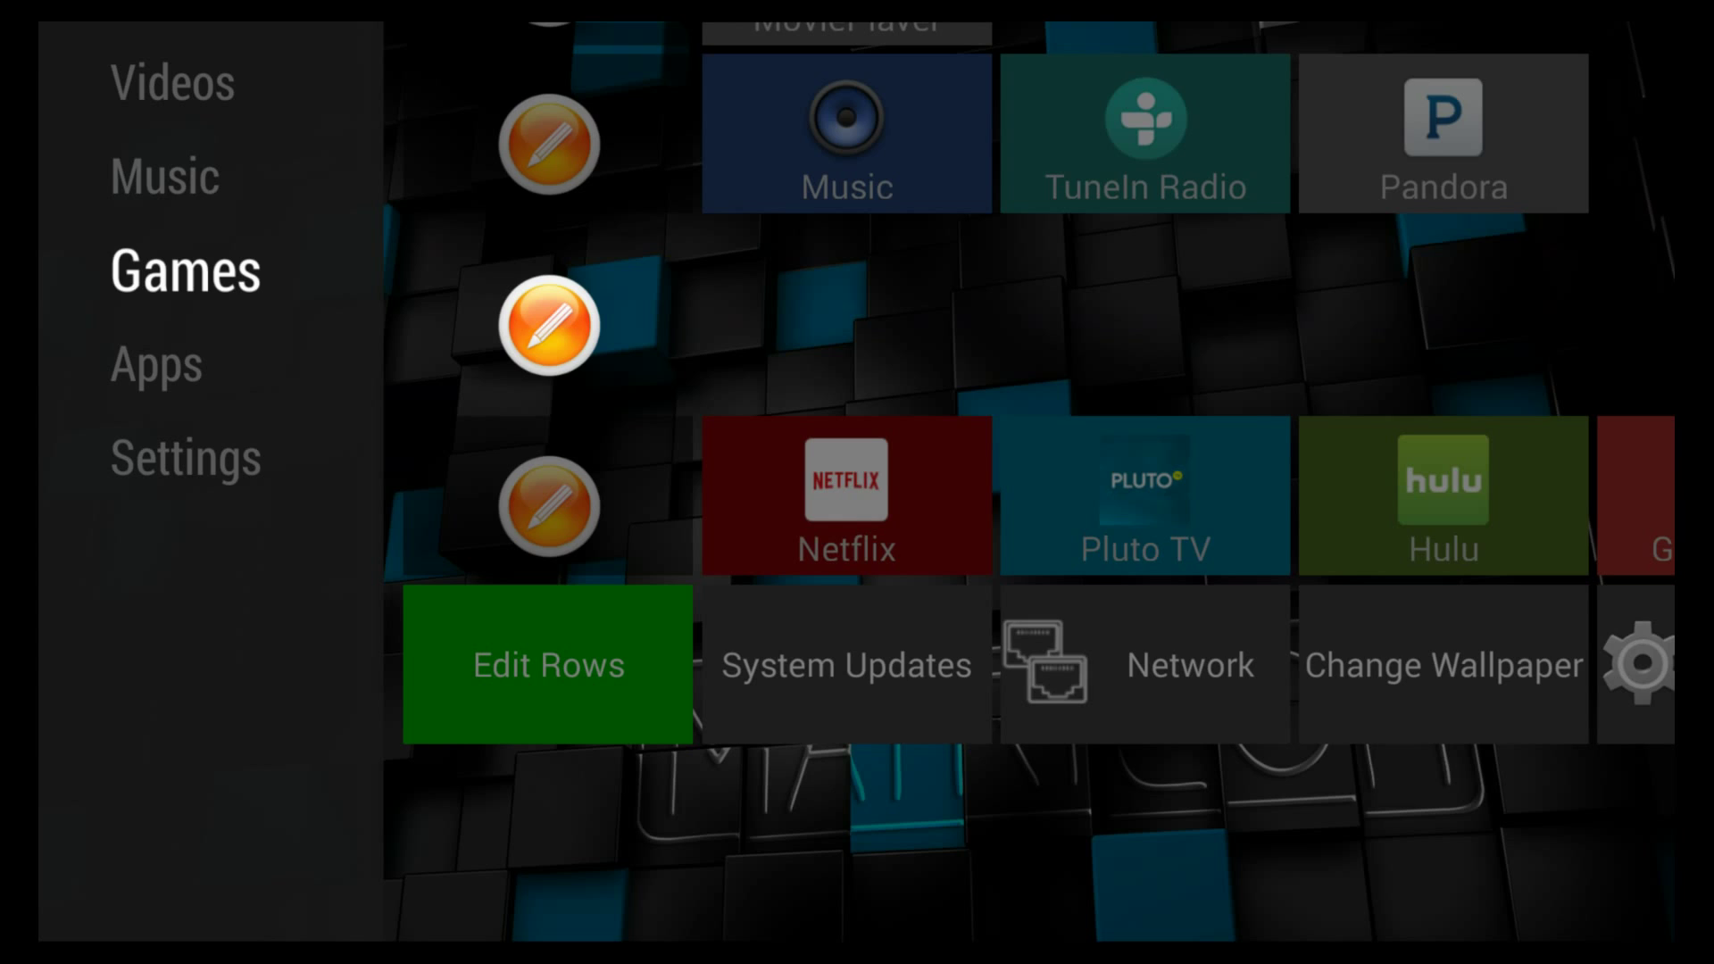
{"action": "key", "text": "Up"}
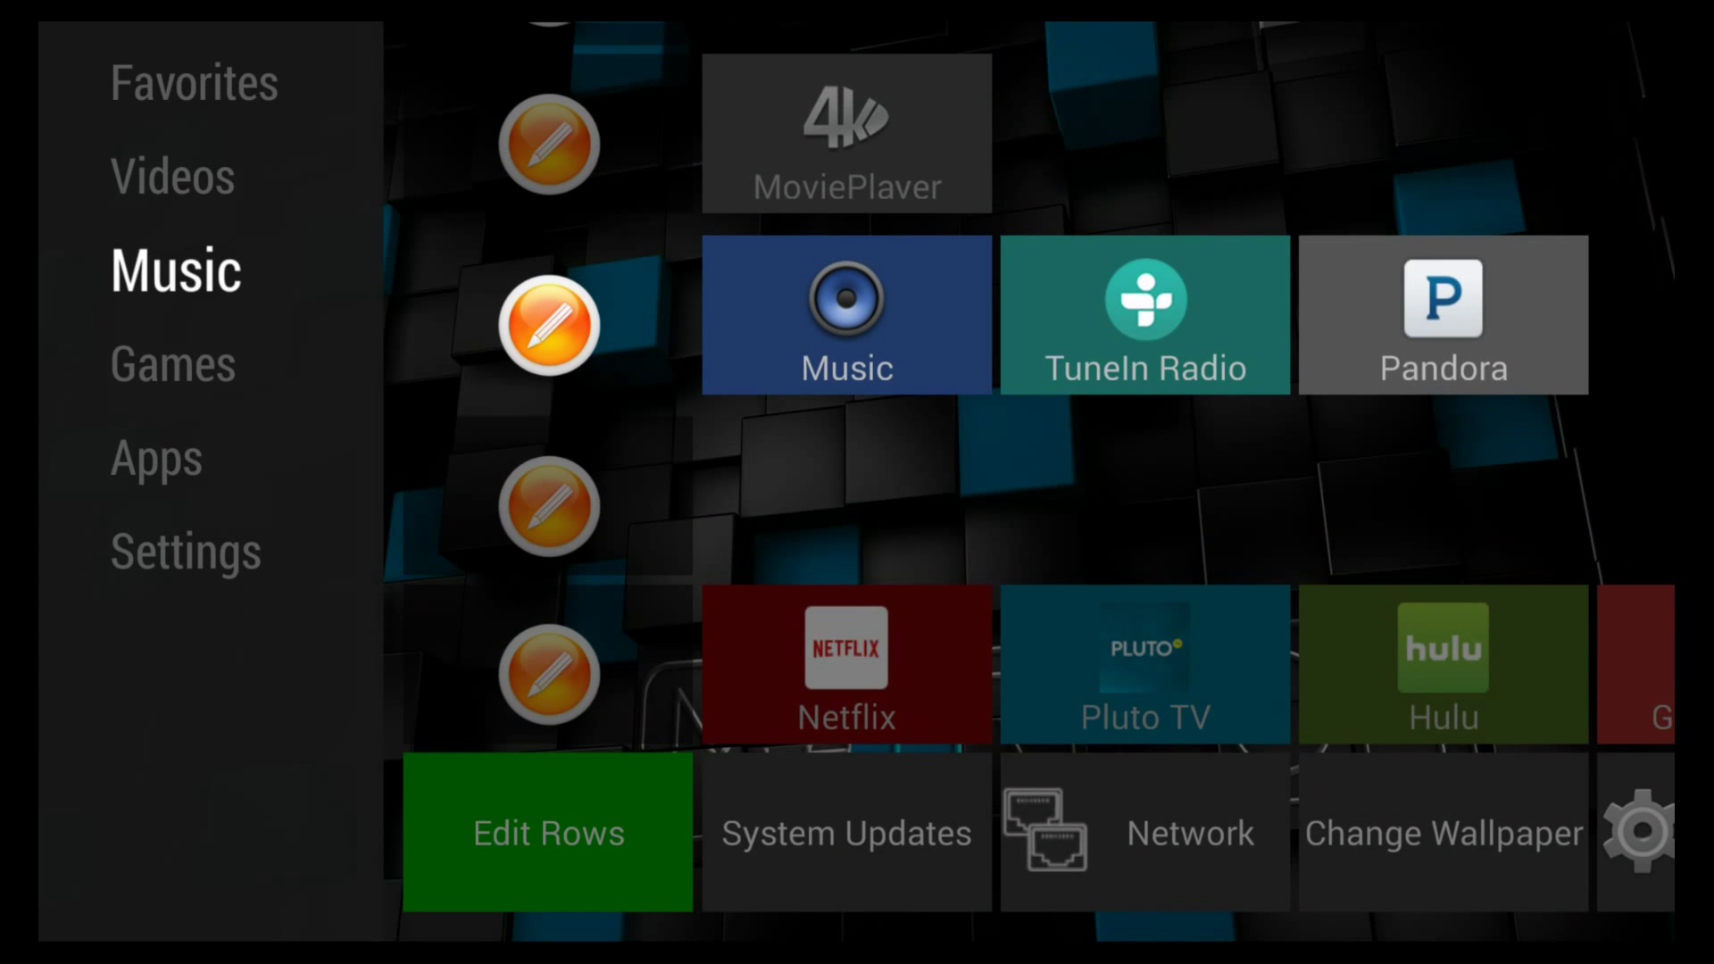
{"action": "key", "text": "Up"}
{"action": "key", "text": "Right"}
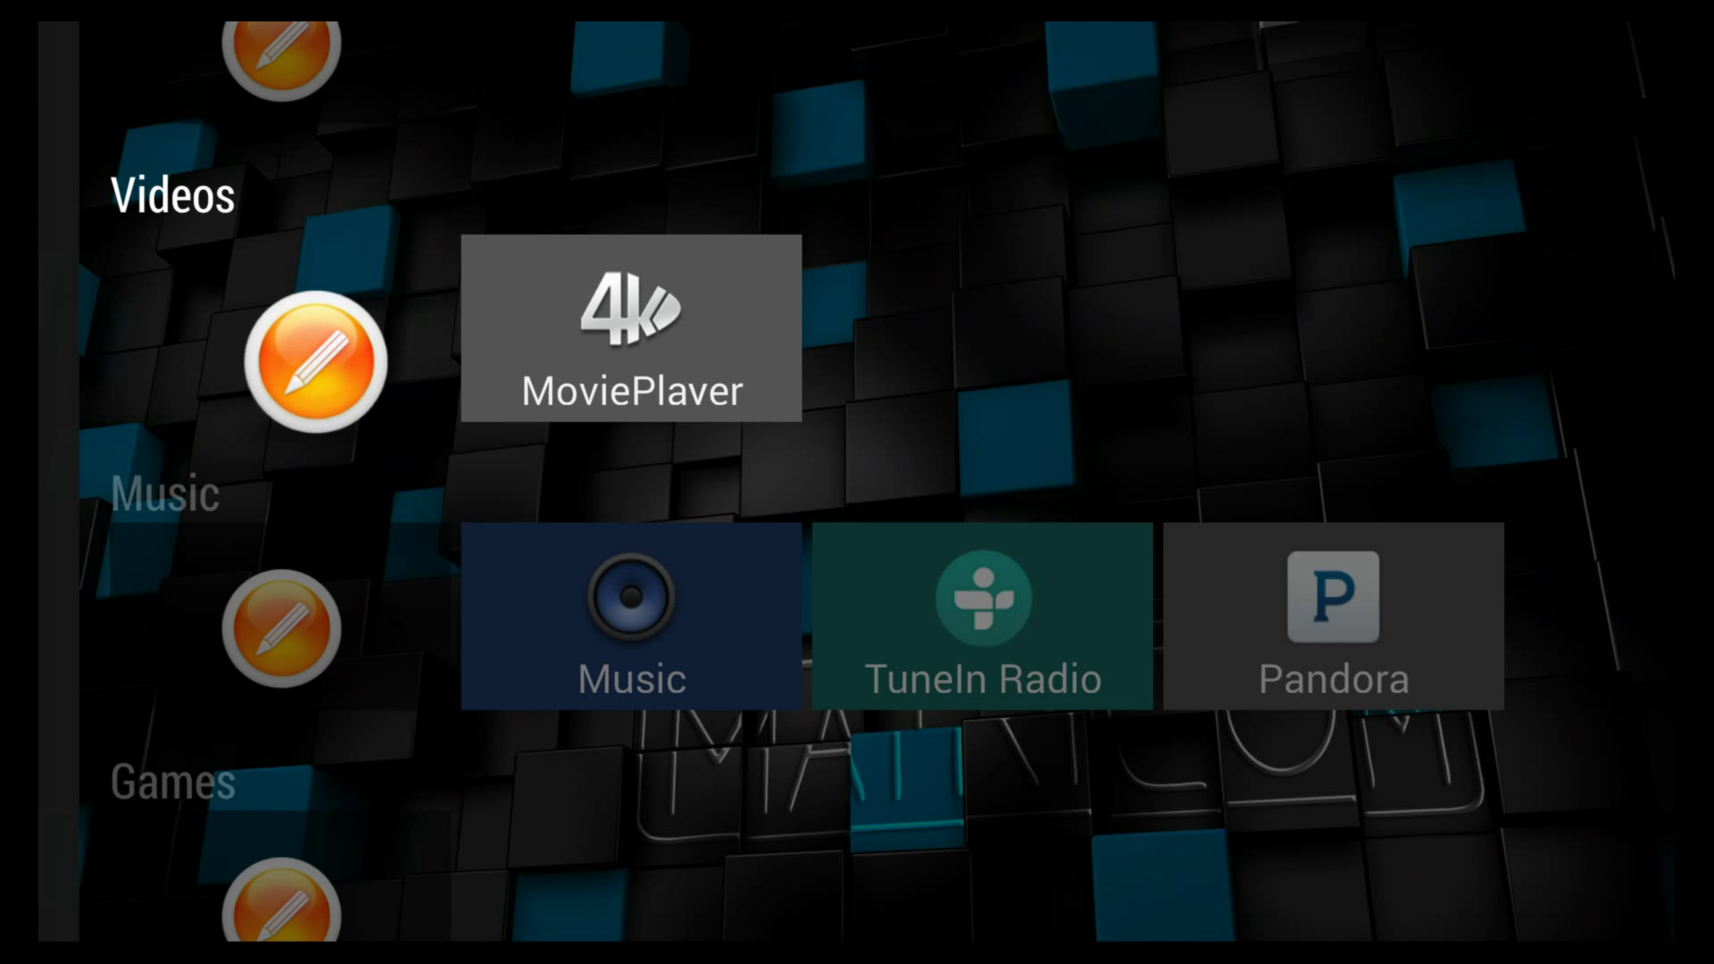
{"action": "key", "text": "Return"}
Add DLNA and Miracast to the Videos row alongside MoviePlayer.
{"action": "key", "text": "Down"}
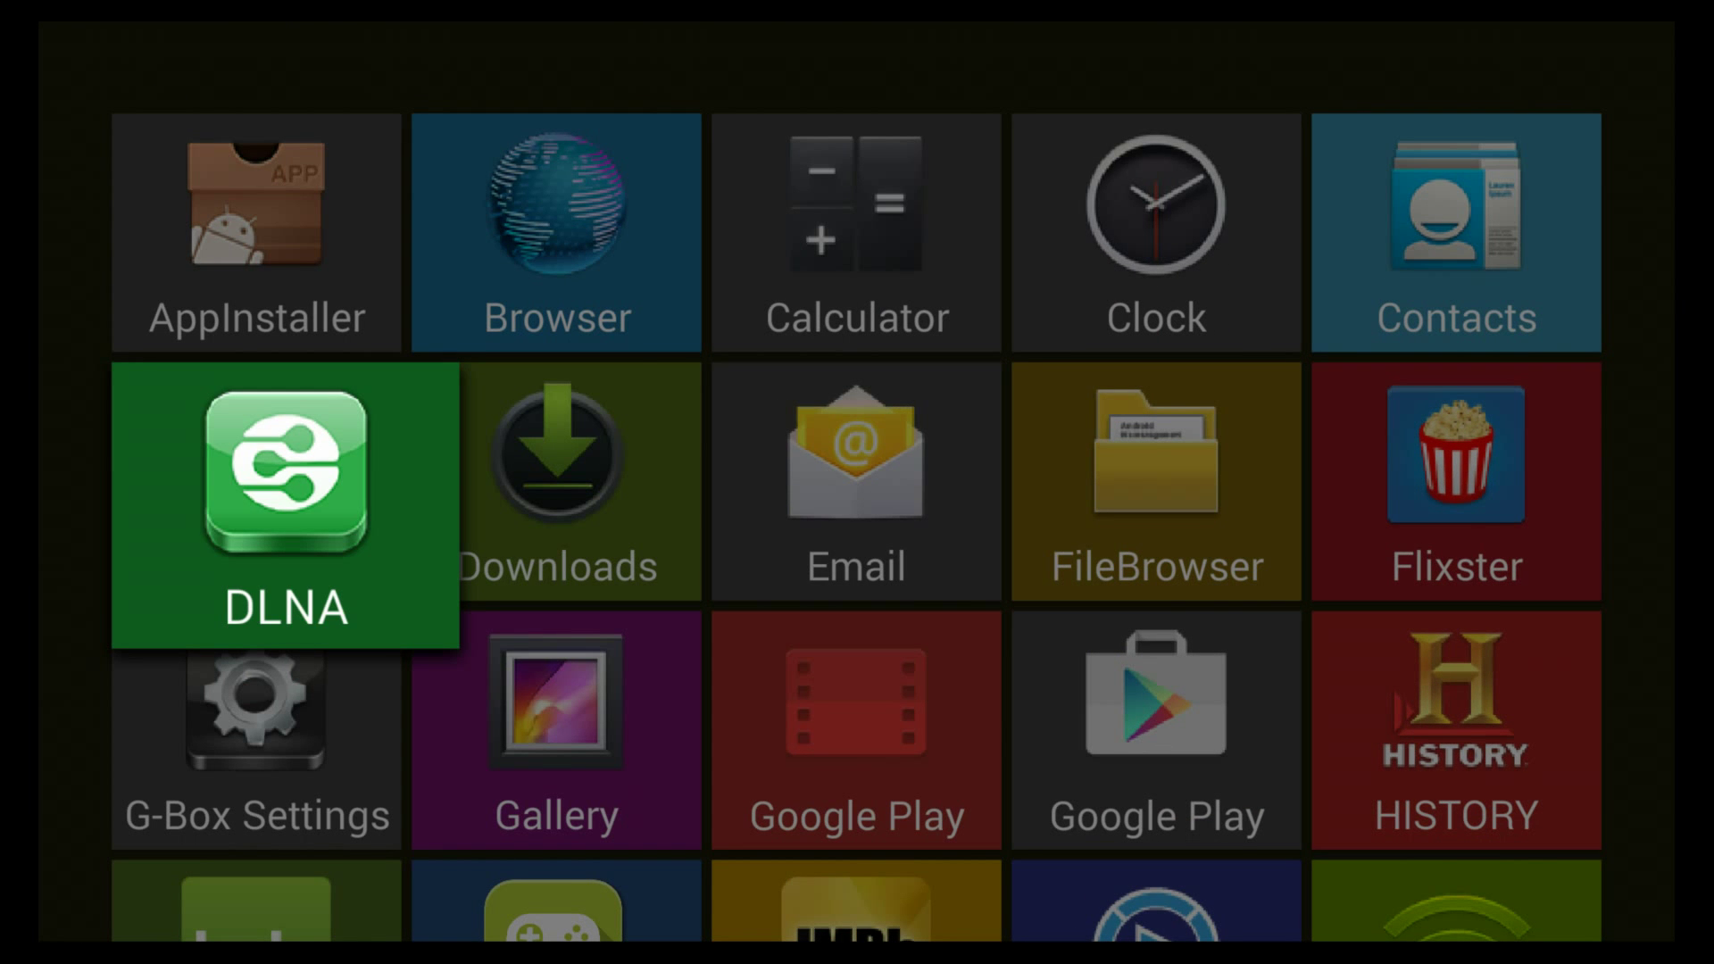
{"action": "key", "text": "Return"}
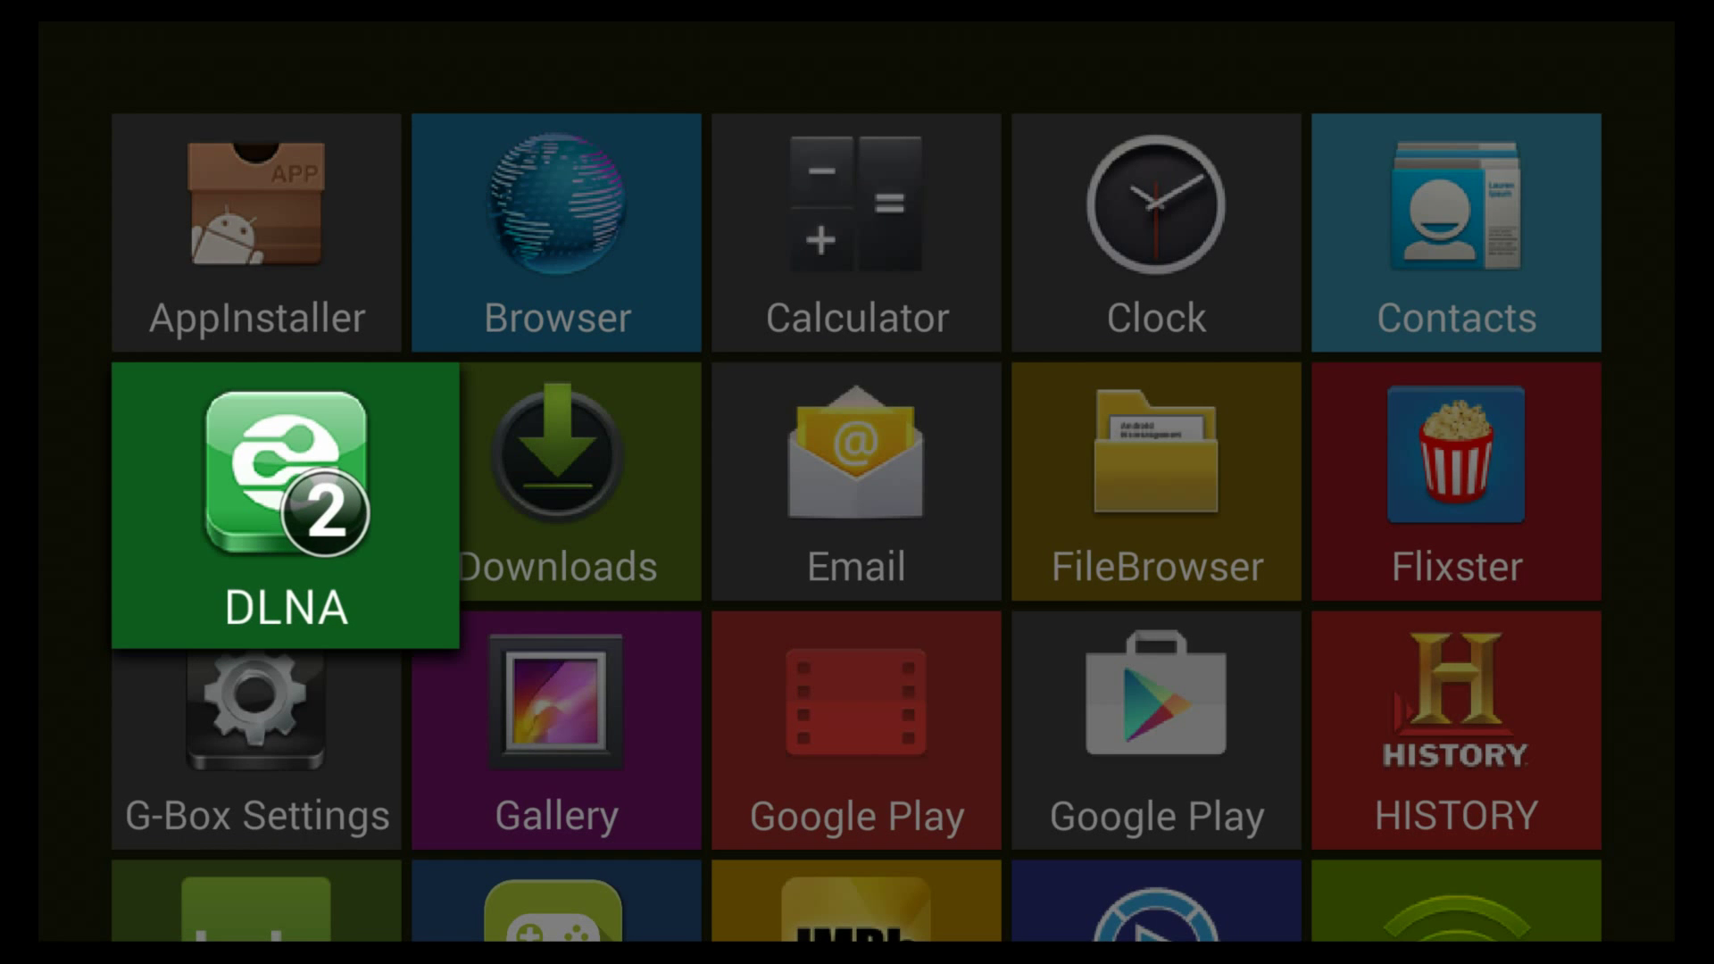
{"action": "key", "text": "Down"}
{"action": "key", "text": "Down"}
{"action": "key", "text": "Down"}
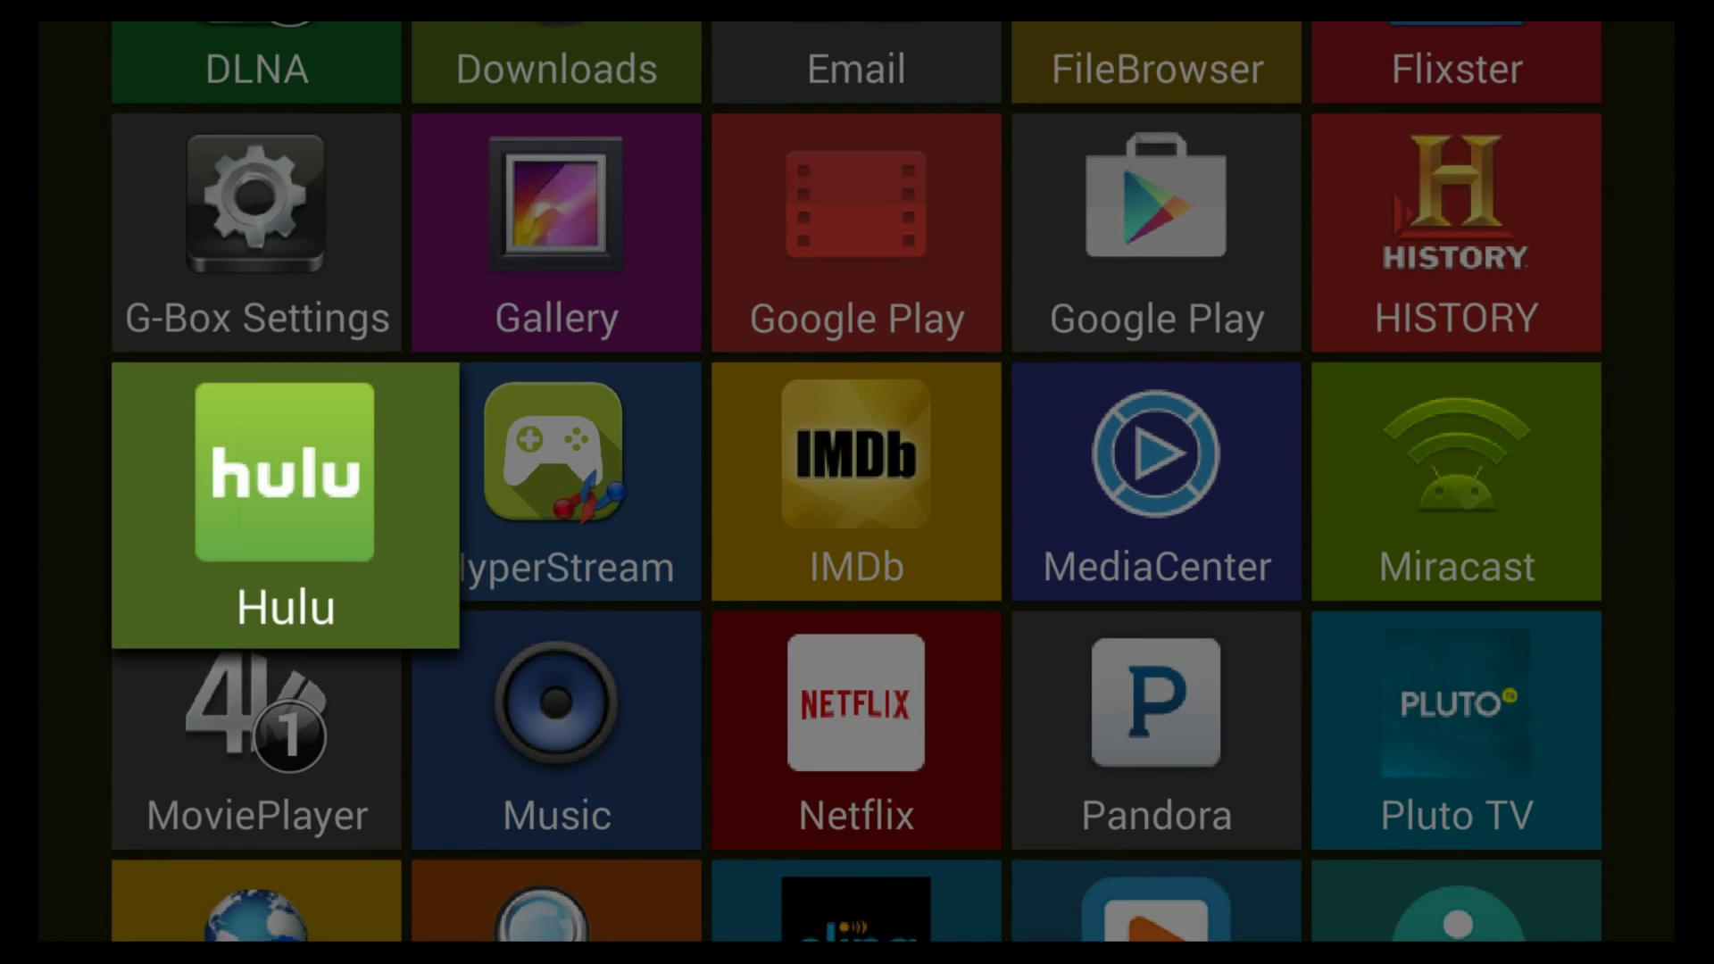
{"action": "key", "text": "Down"}
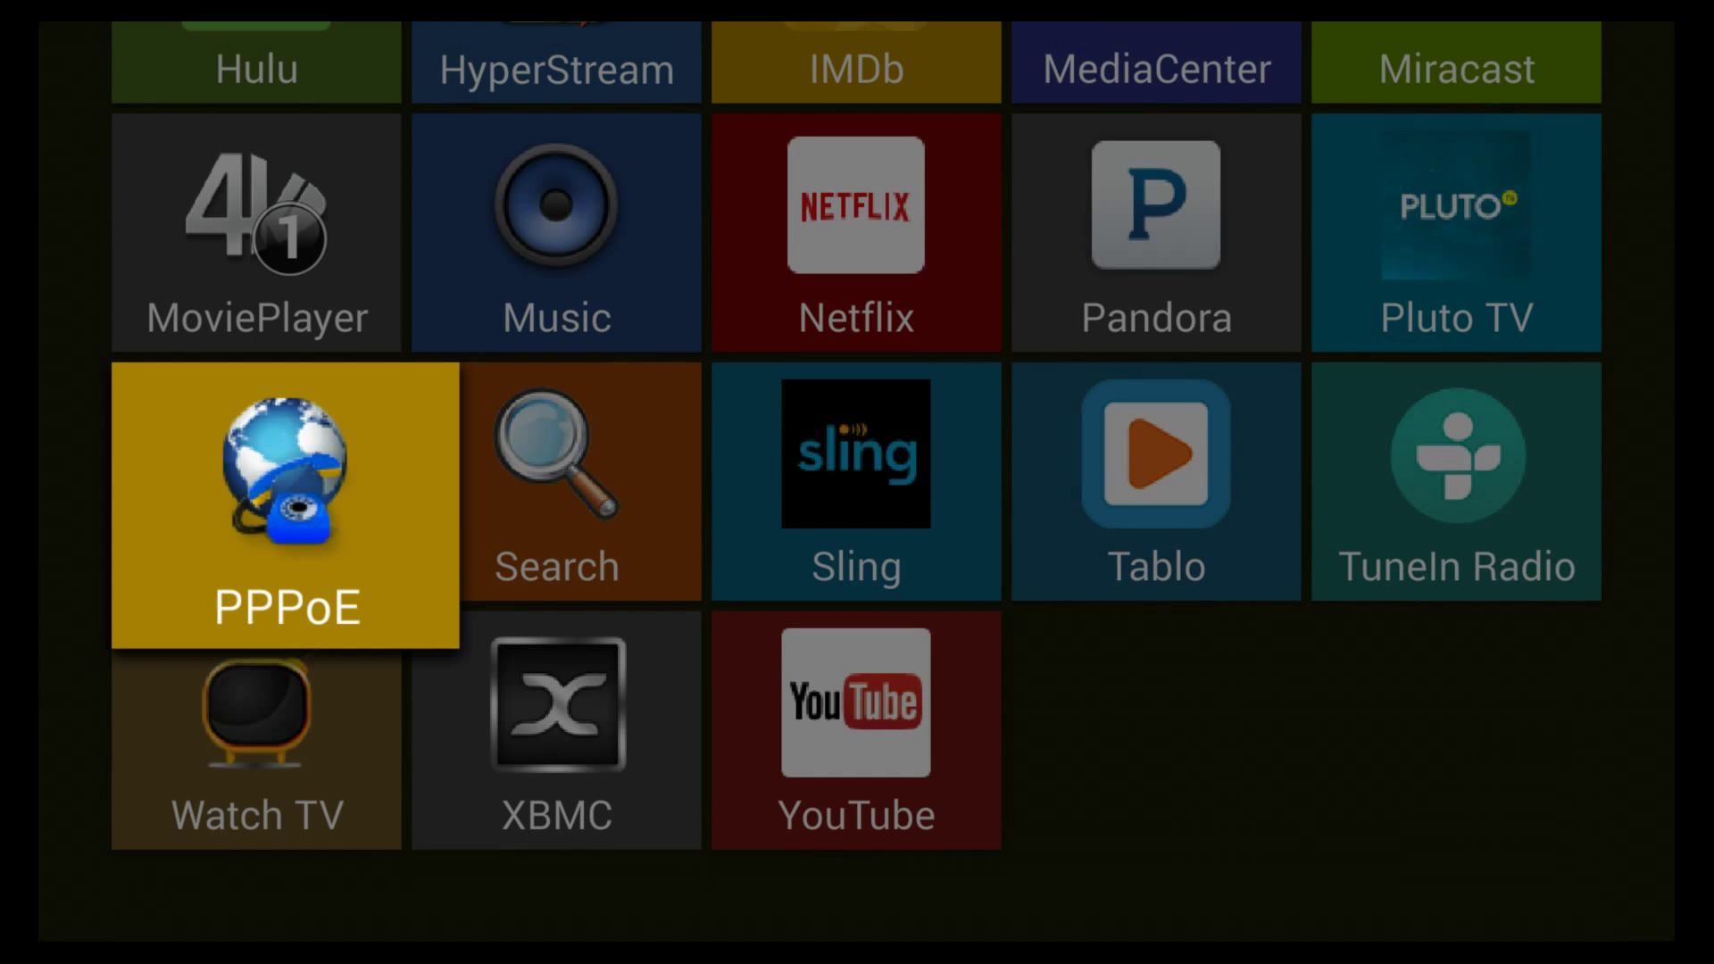
{"action": "key", "text": "Up"}
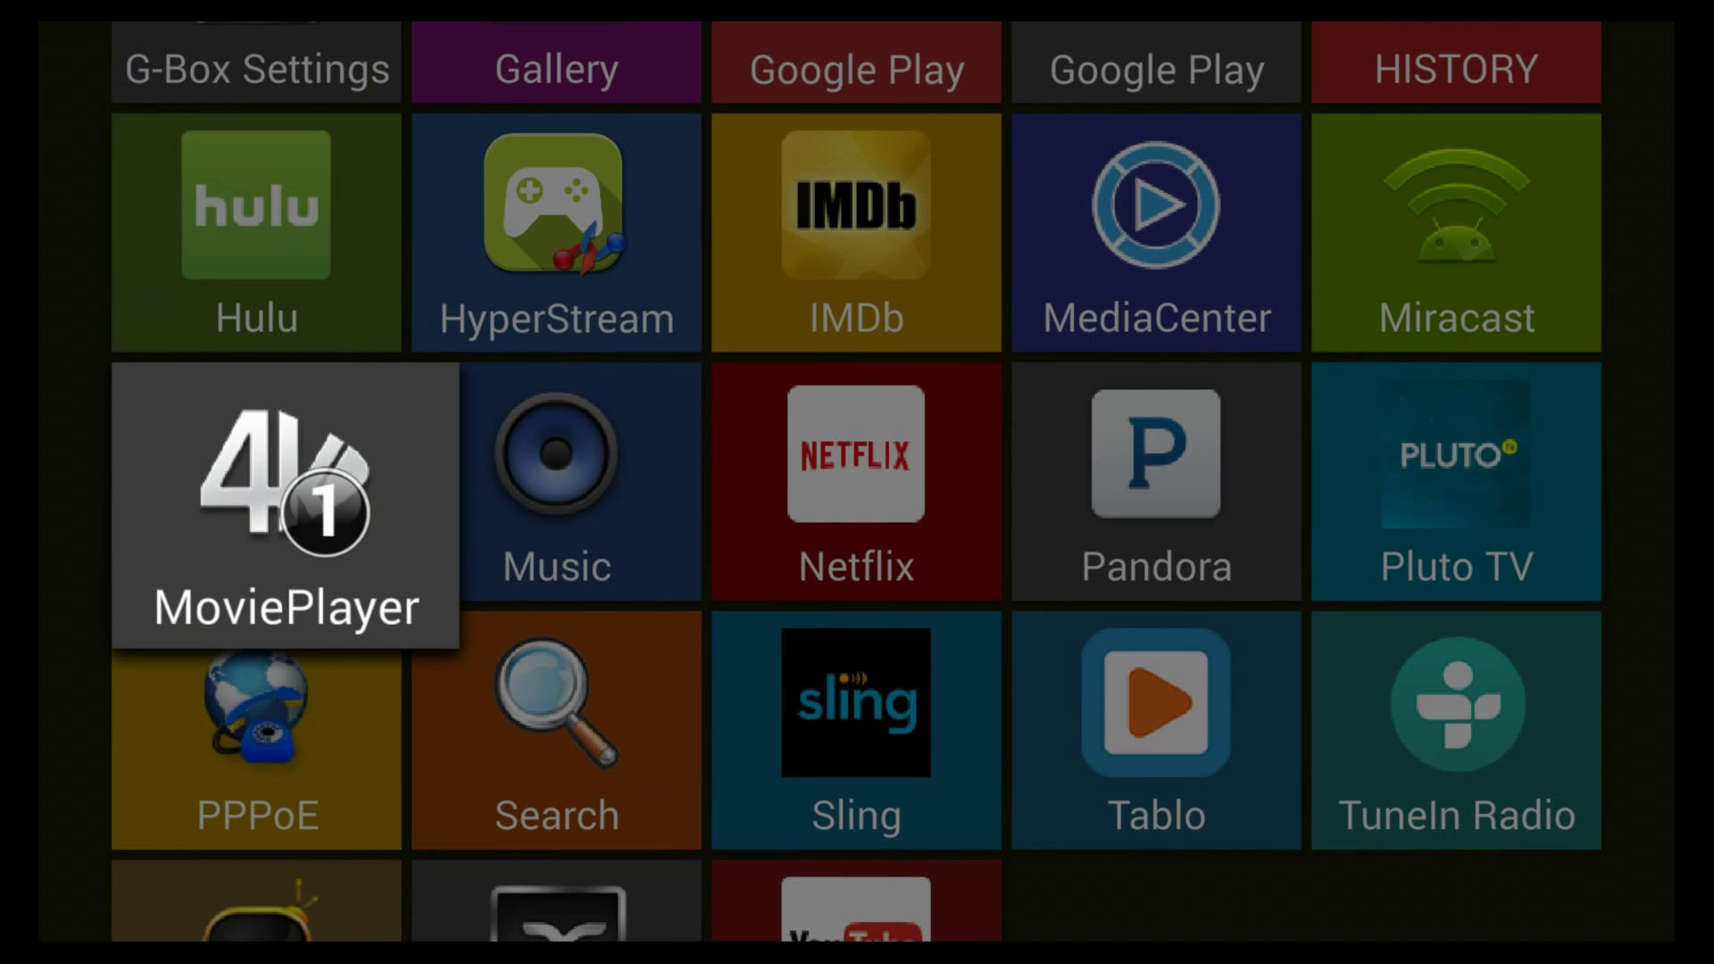
{"action": "key", "text": "Up"}
{"action": "key", "text": "Right"}
{"action": "key", "text": "Right"}
{"action": "key", "text": "Right"}
{"action": "key", "text": "Right"}
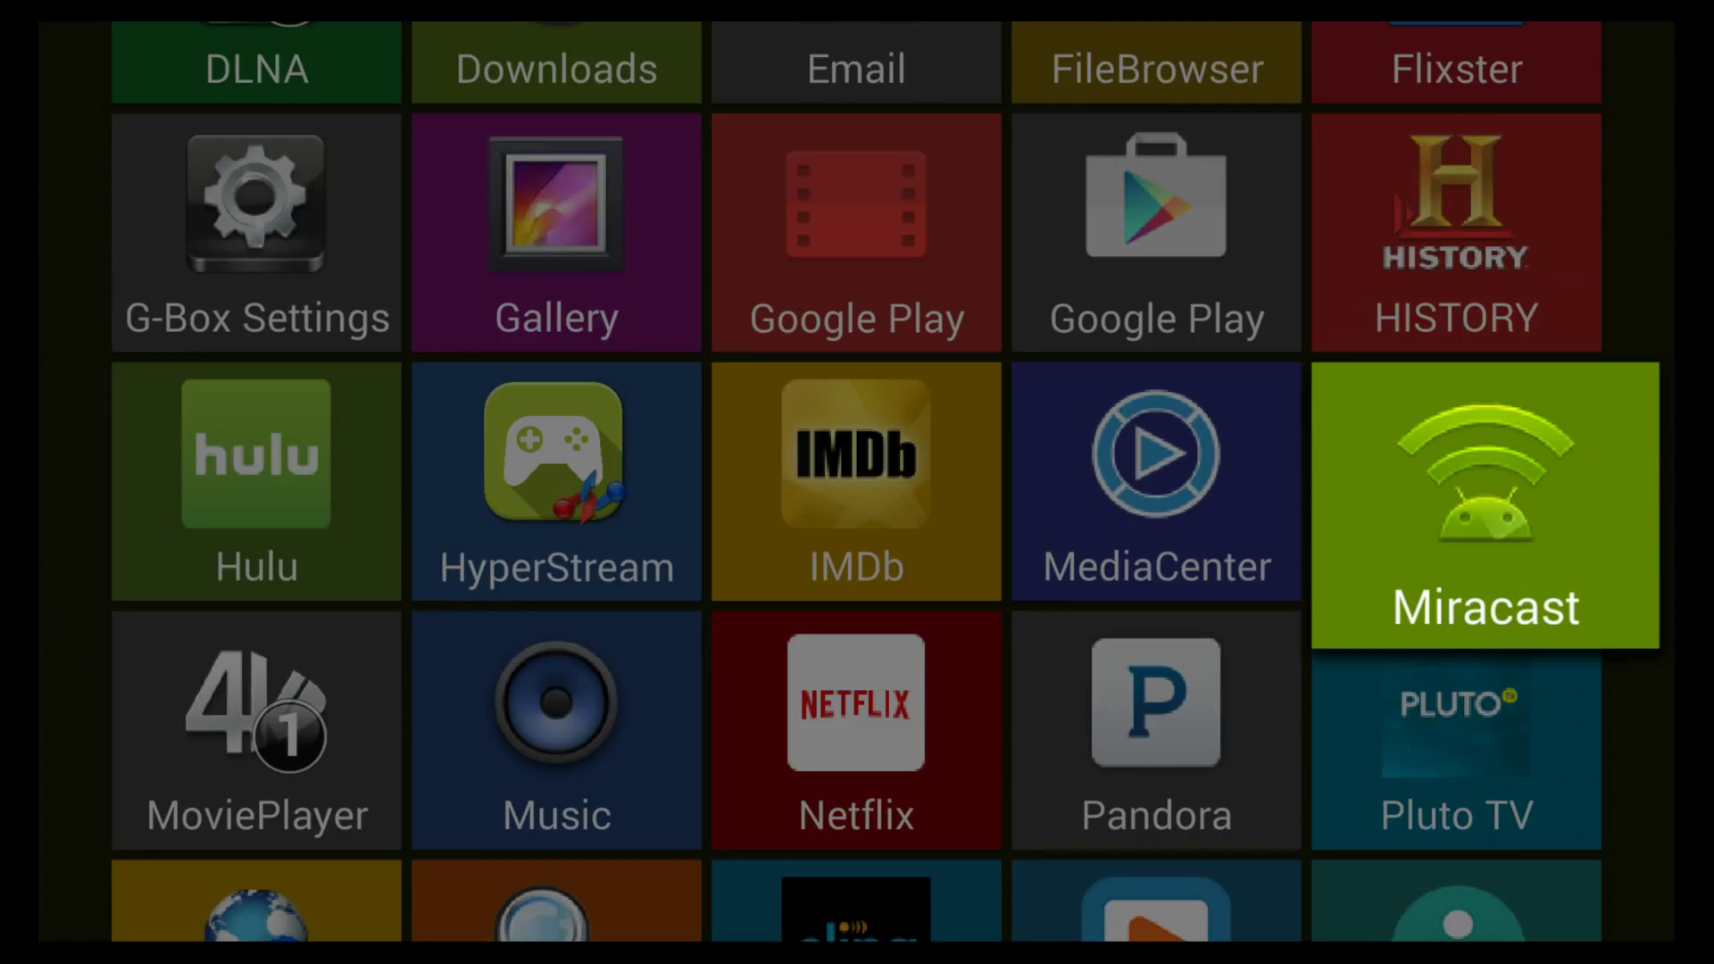
{"action": "key", "text": "Return"}
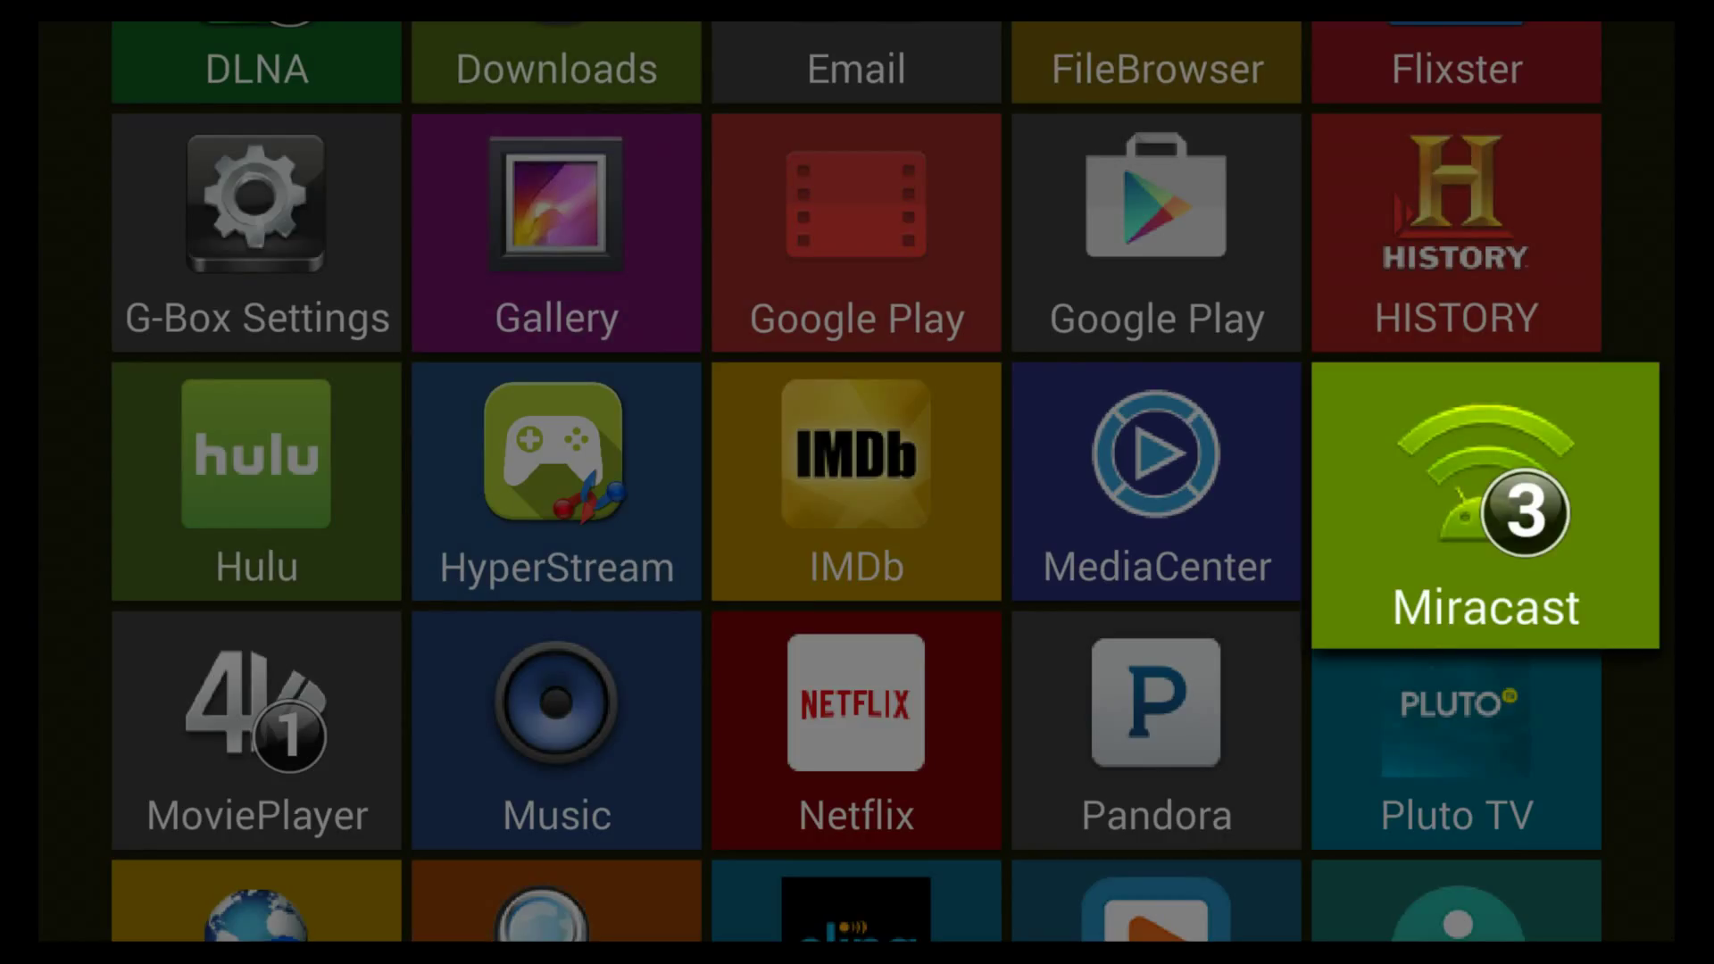
{"action": "key", "text": "Left"}
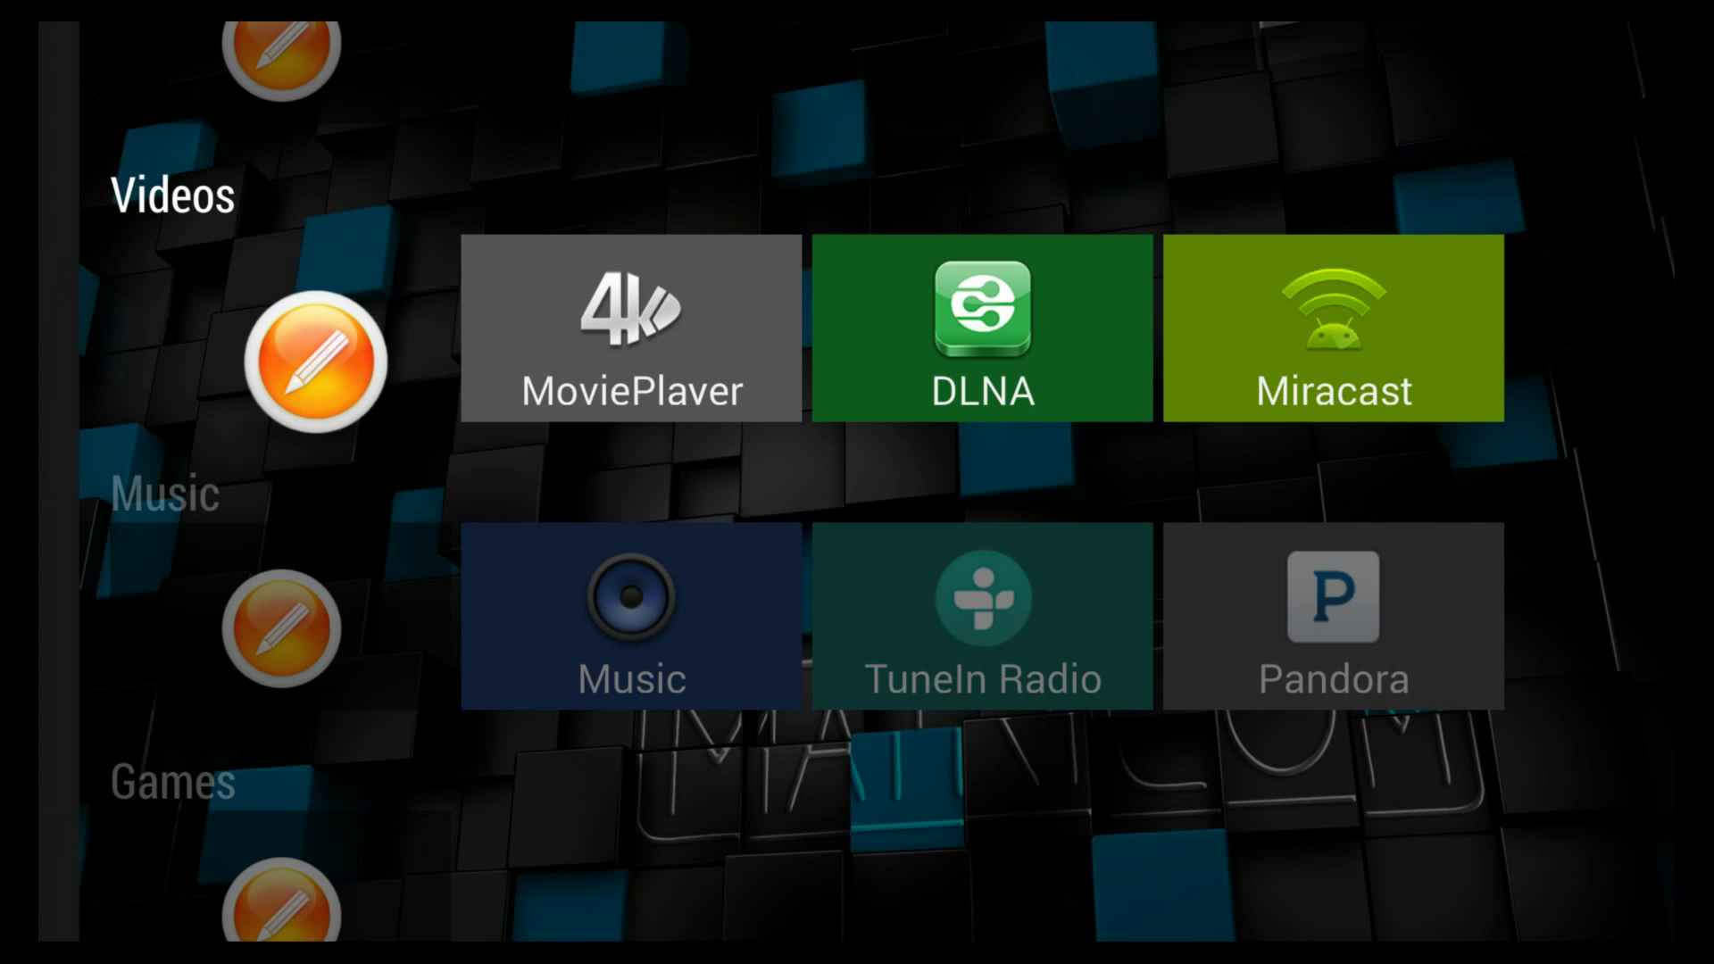
Move up to the Favorites row's edit option and open its app picker.
{"action": "key", "text": "Down"}
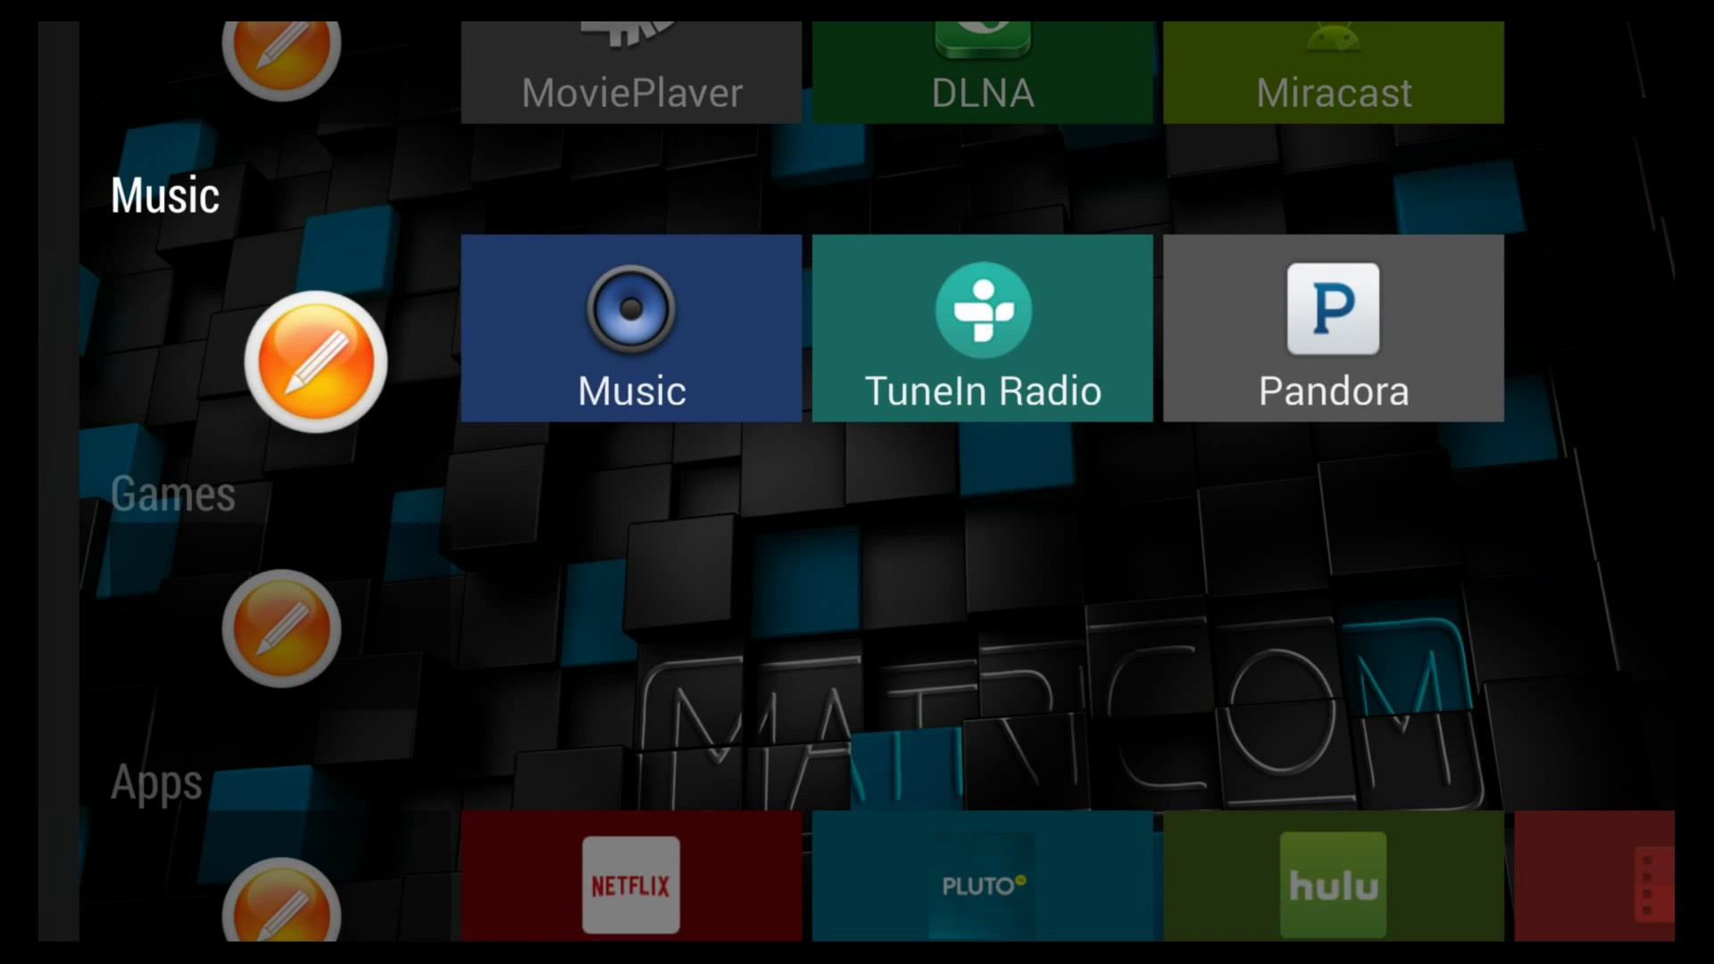
{"action": "key", "text": "Up"}
{"action": "key", "text": "Up"}
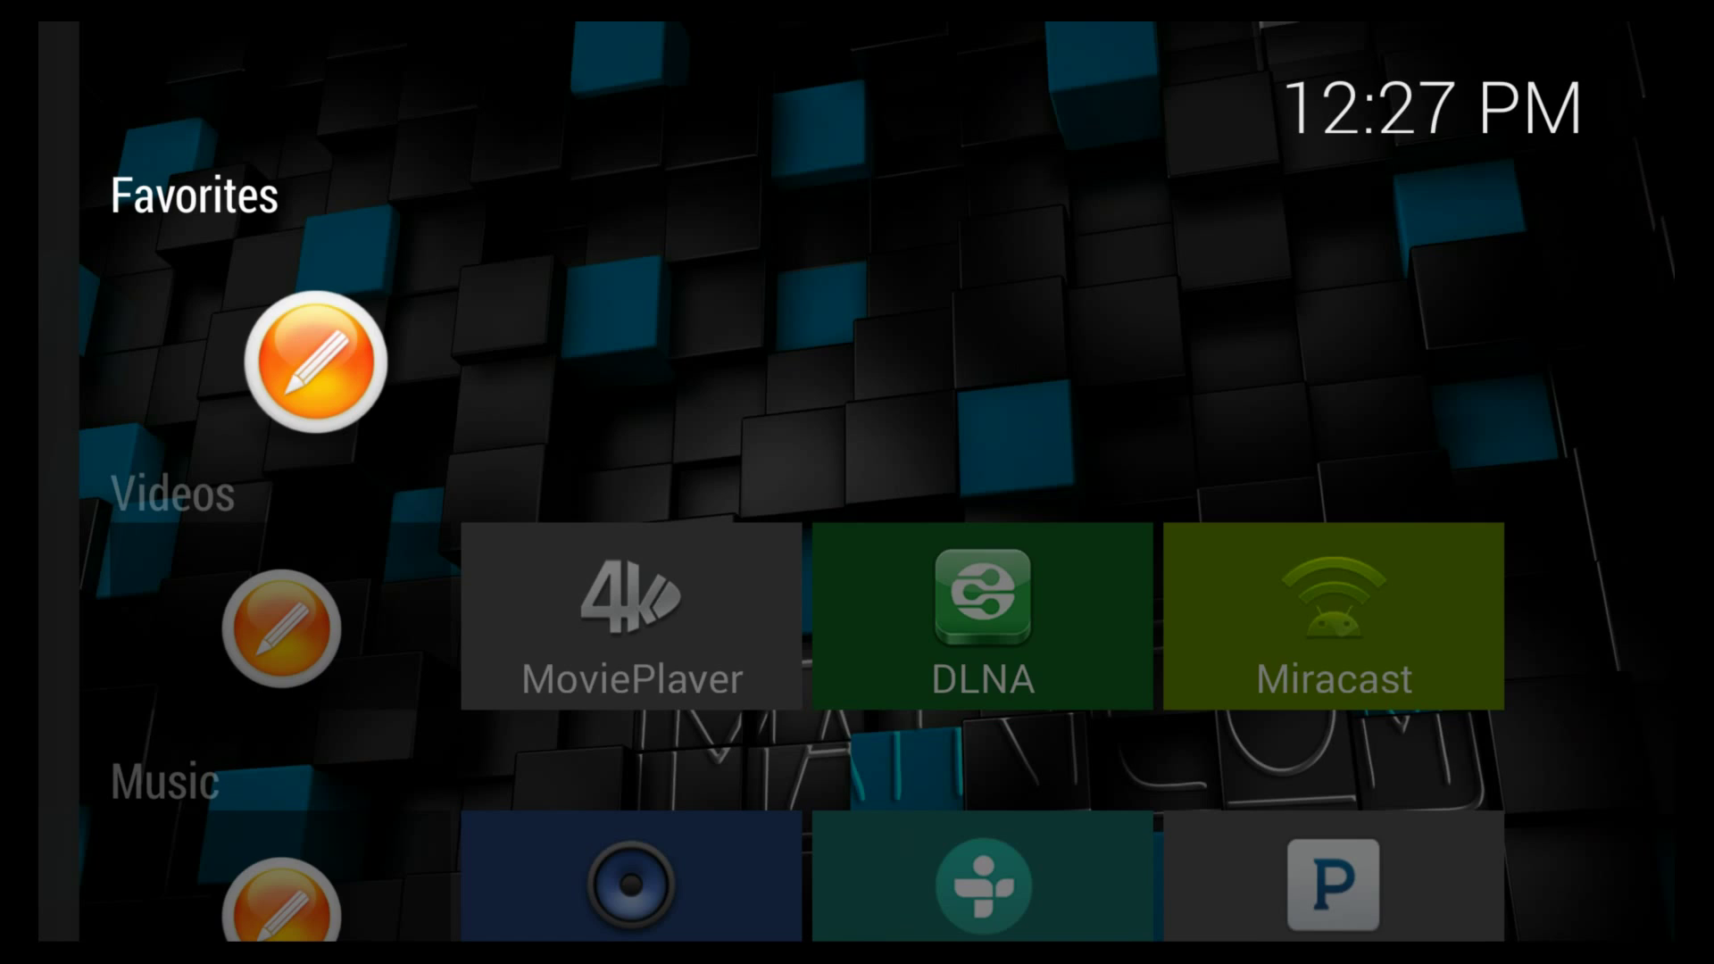
{"action": "key", "text": "Return"}
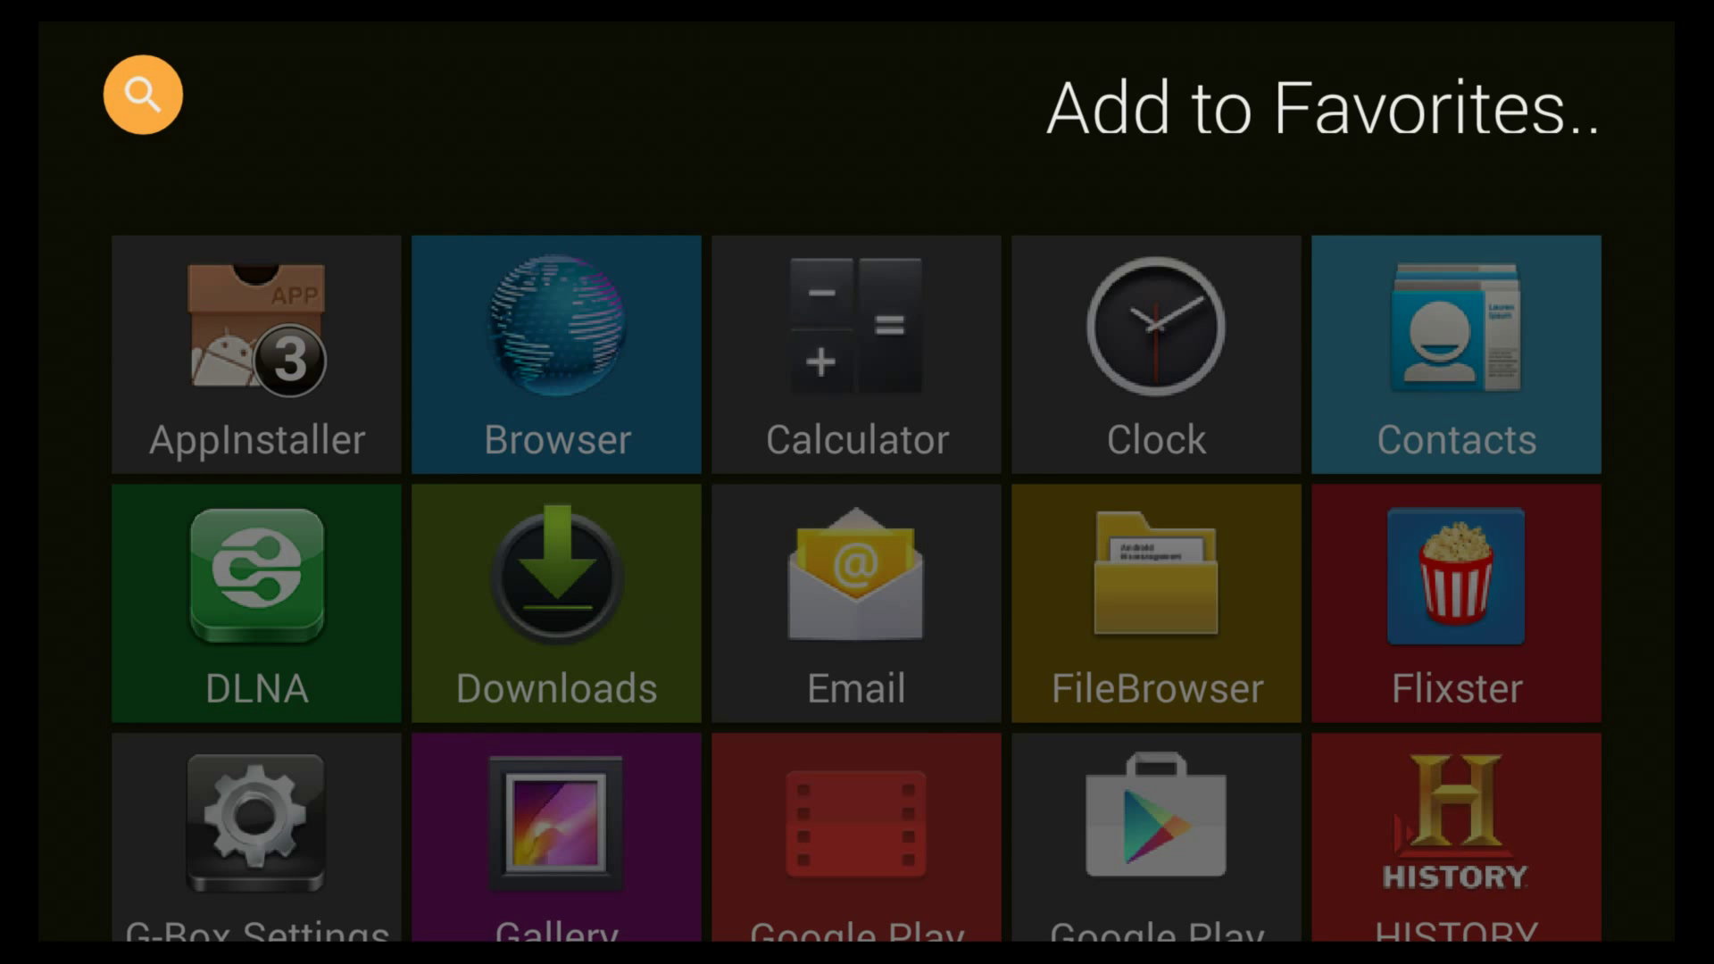
Add FileBrowser to Favorites as pick 4, after AppInstaller.
{"action": "key", "text": "Down"}
{"action": "key", "text": "Down"}
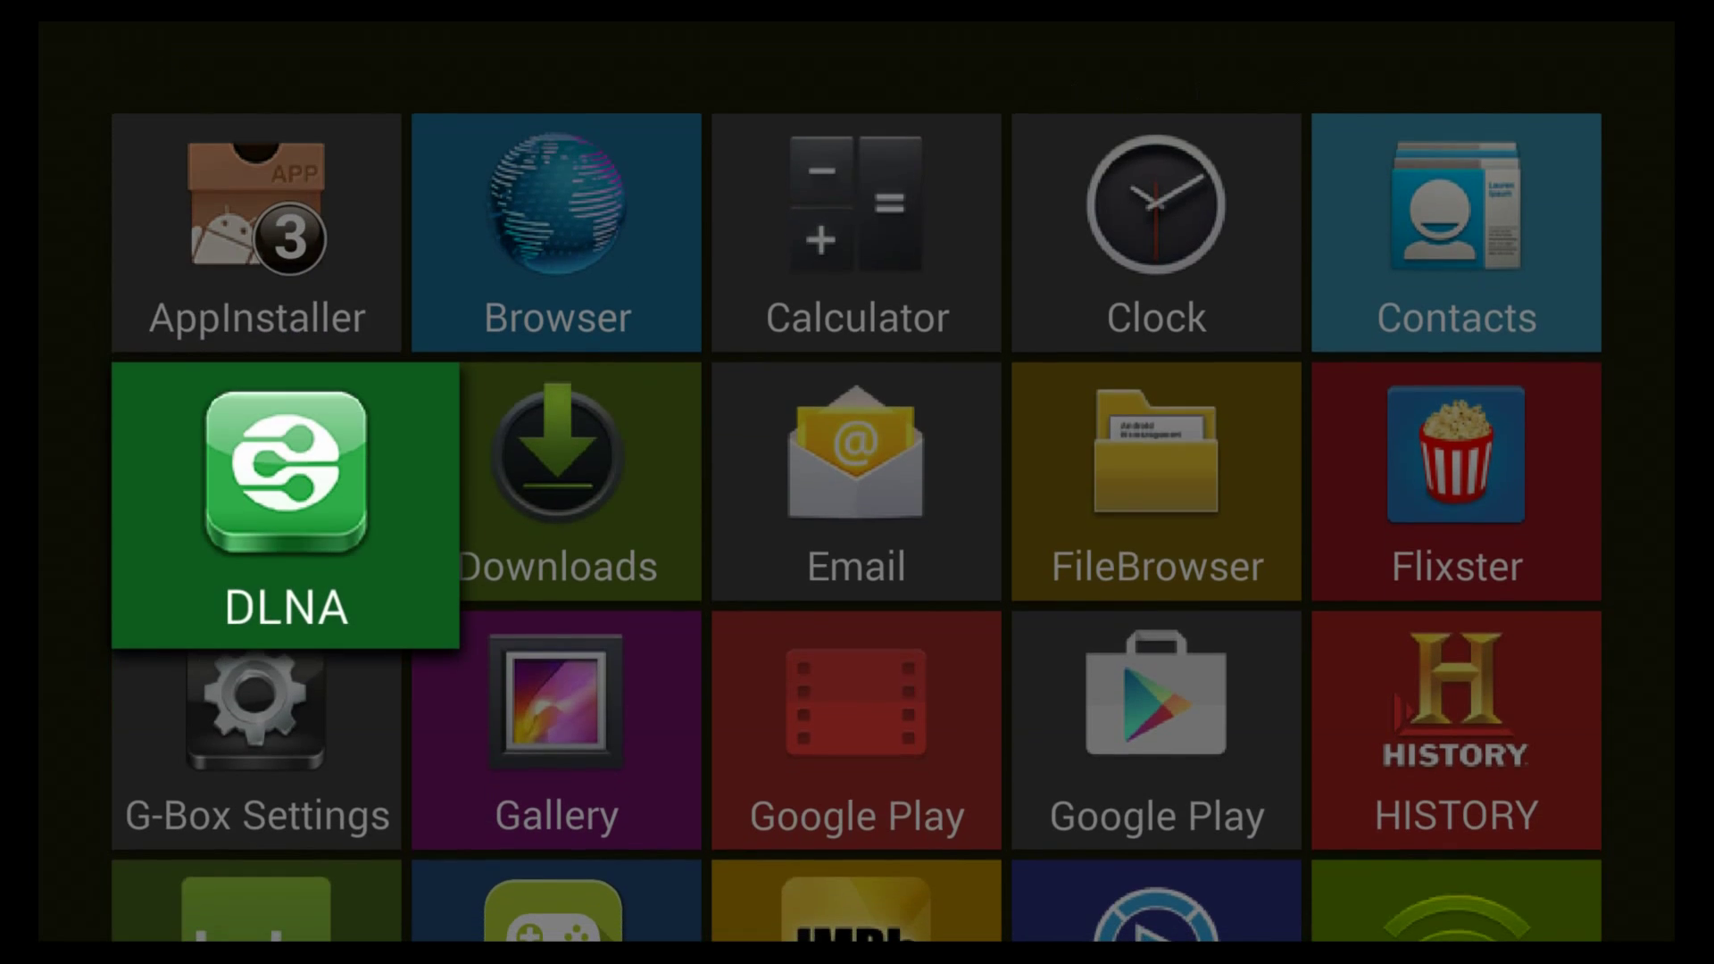
{"action": "key", "text": "Right"}
{"action": "key", "text": "Right"}
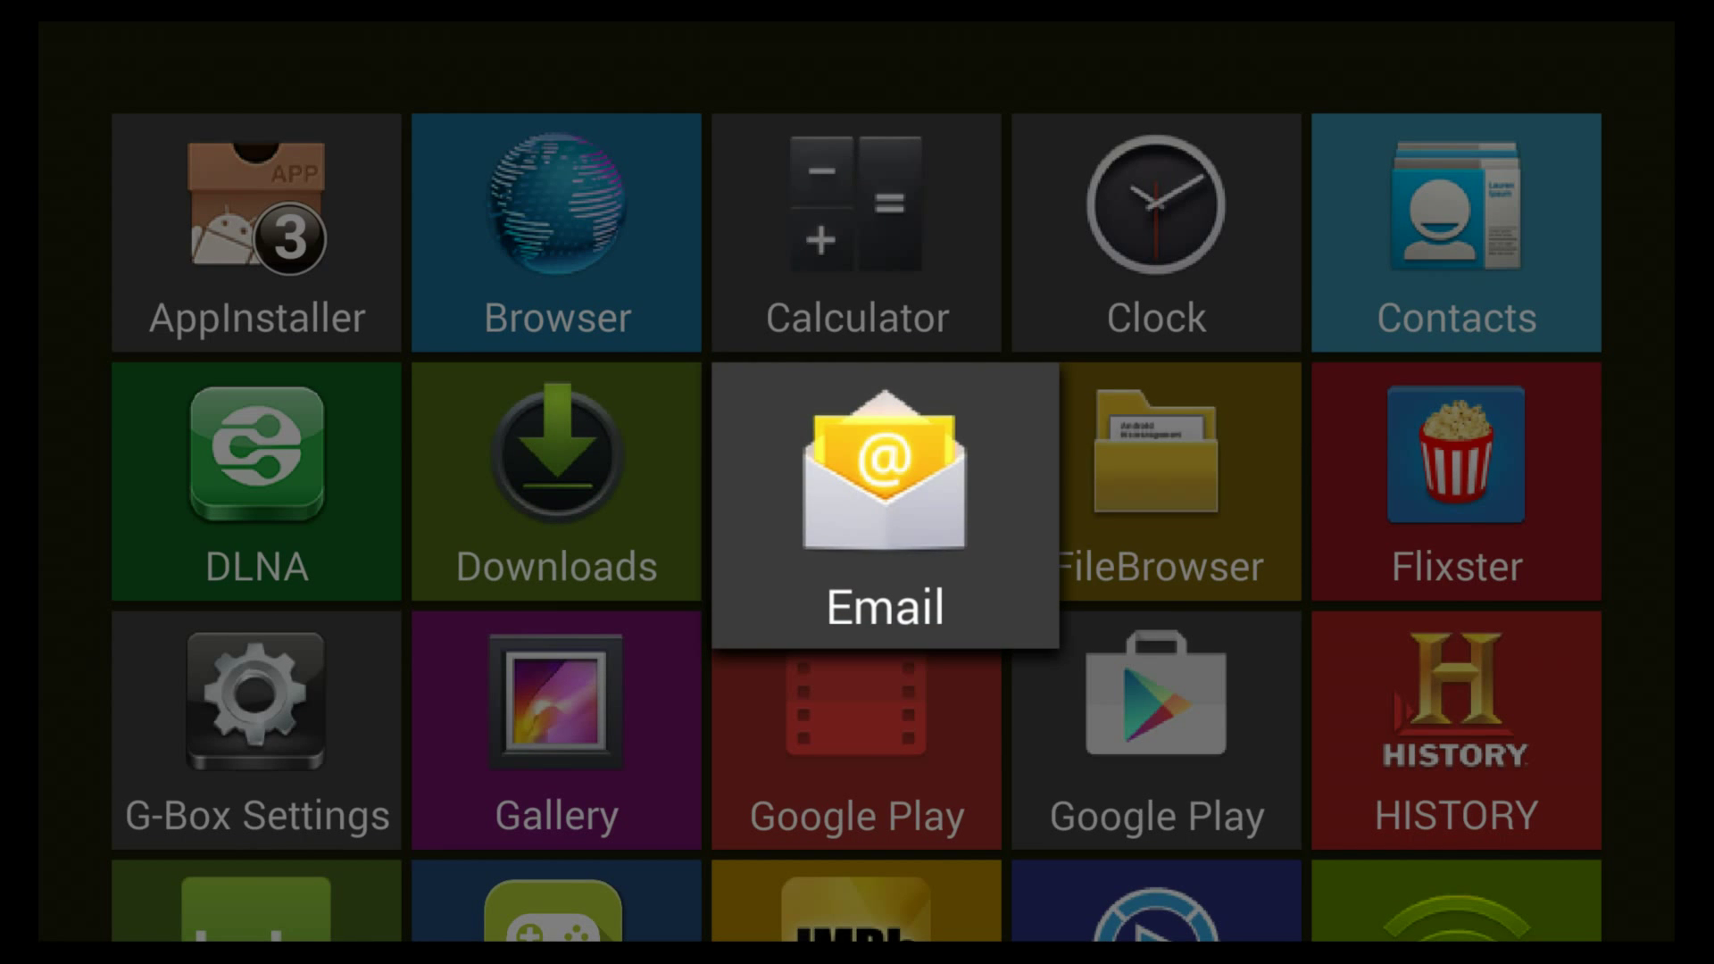
{"action": "key", "text": "Right"}
{"action": "key", "text": "4"}
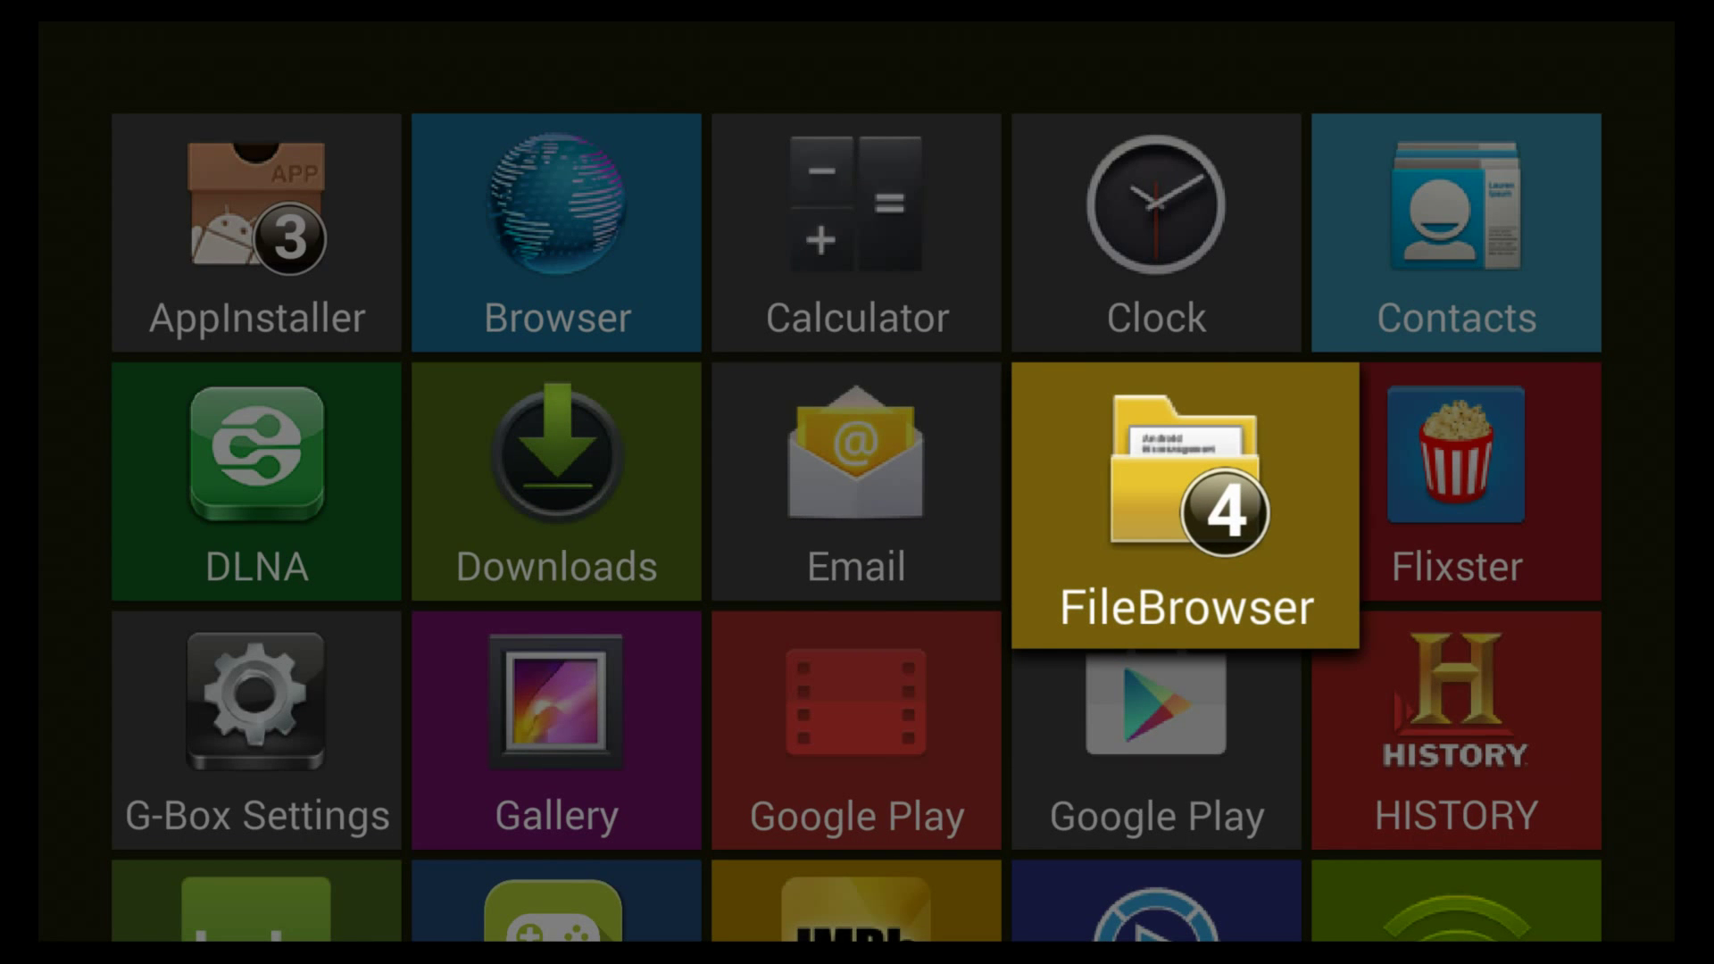
Browse the app list to give Google Play Store pick 5 in Favorites.
{"action": "key", "text": "Down"}
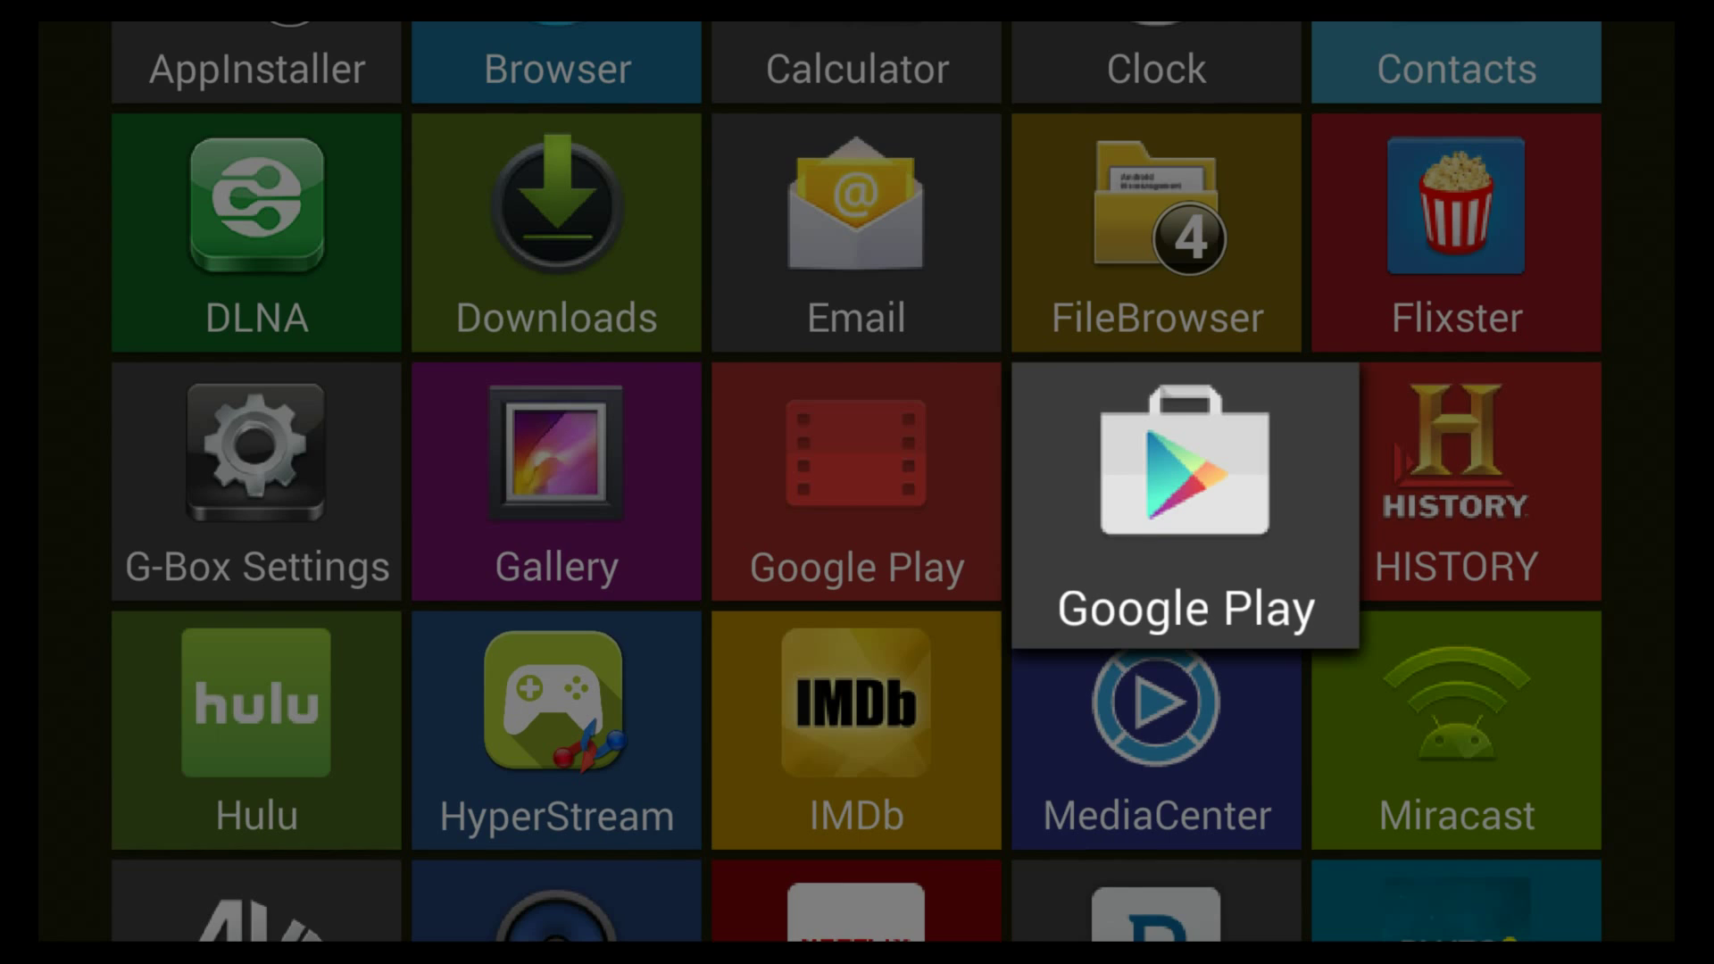
{"action": "key", "text": "Down"}
{"action": "key", "text": "Down"}
{"action": "key", "text": "Down"}
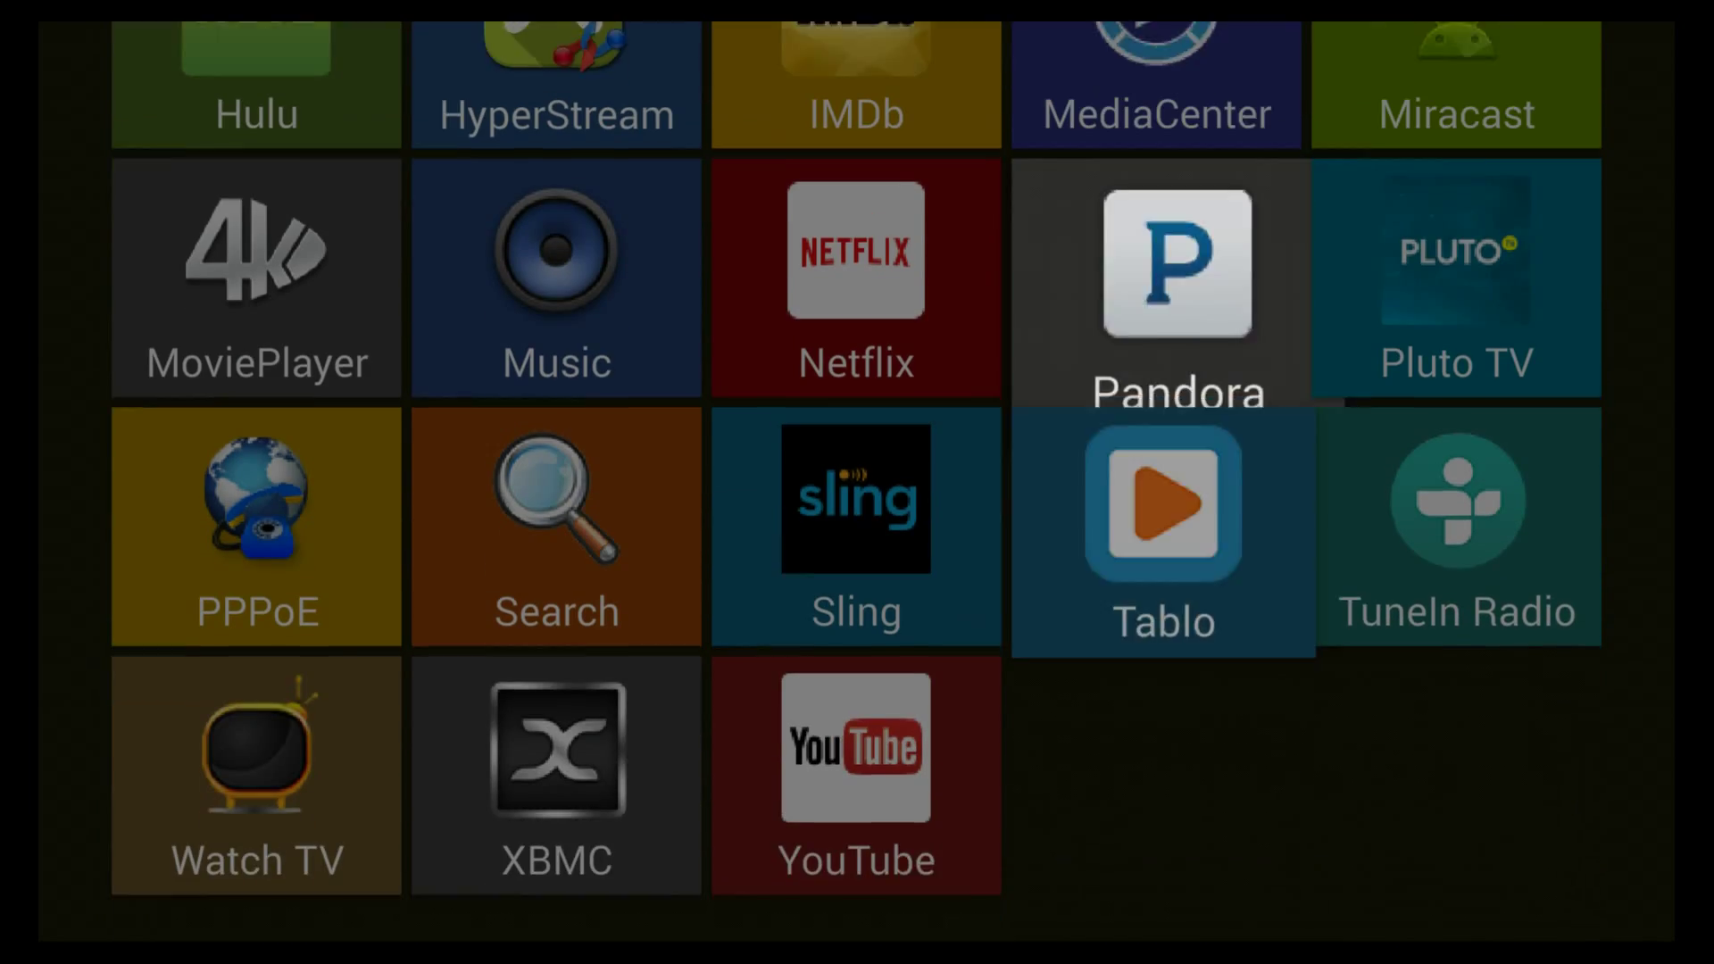
{"action": "key", "text": "Up"}
{"action": "key", "text": "Up"}
{"action": "key", "text": "Up"}
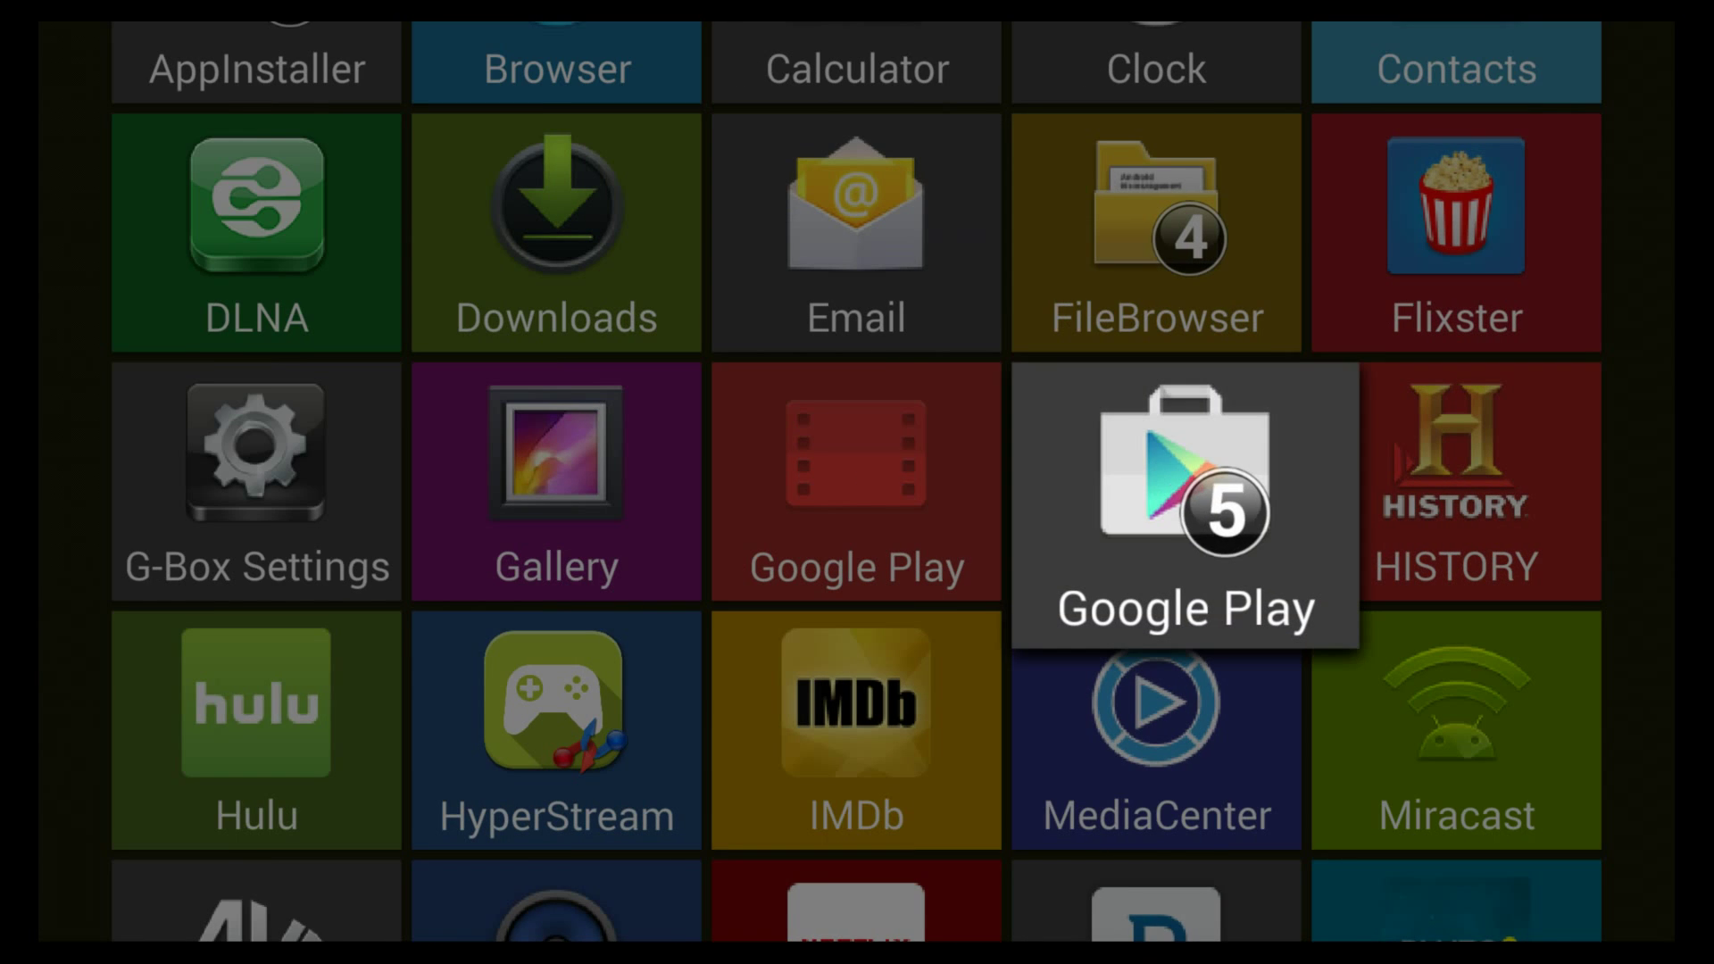
{"action": "key", "text": "Left"}
{"action": "key", "text": "Left"}
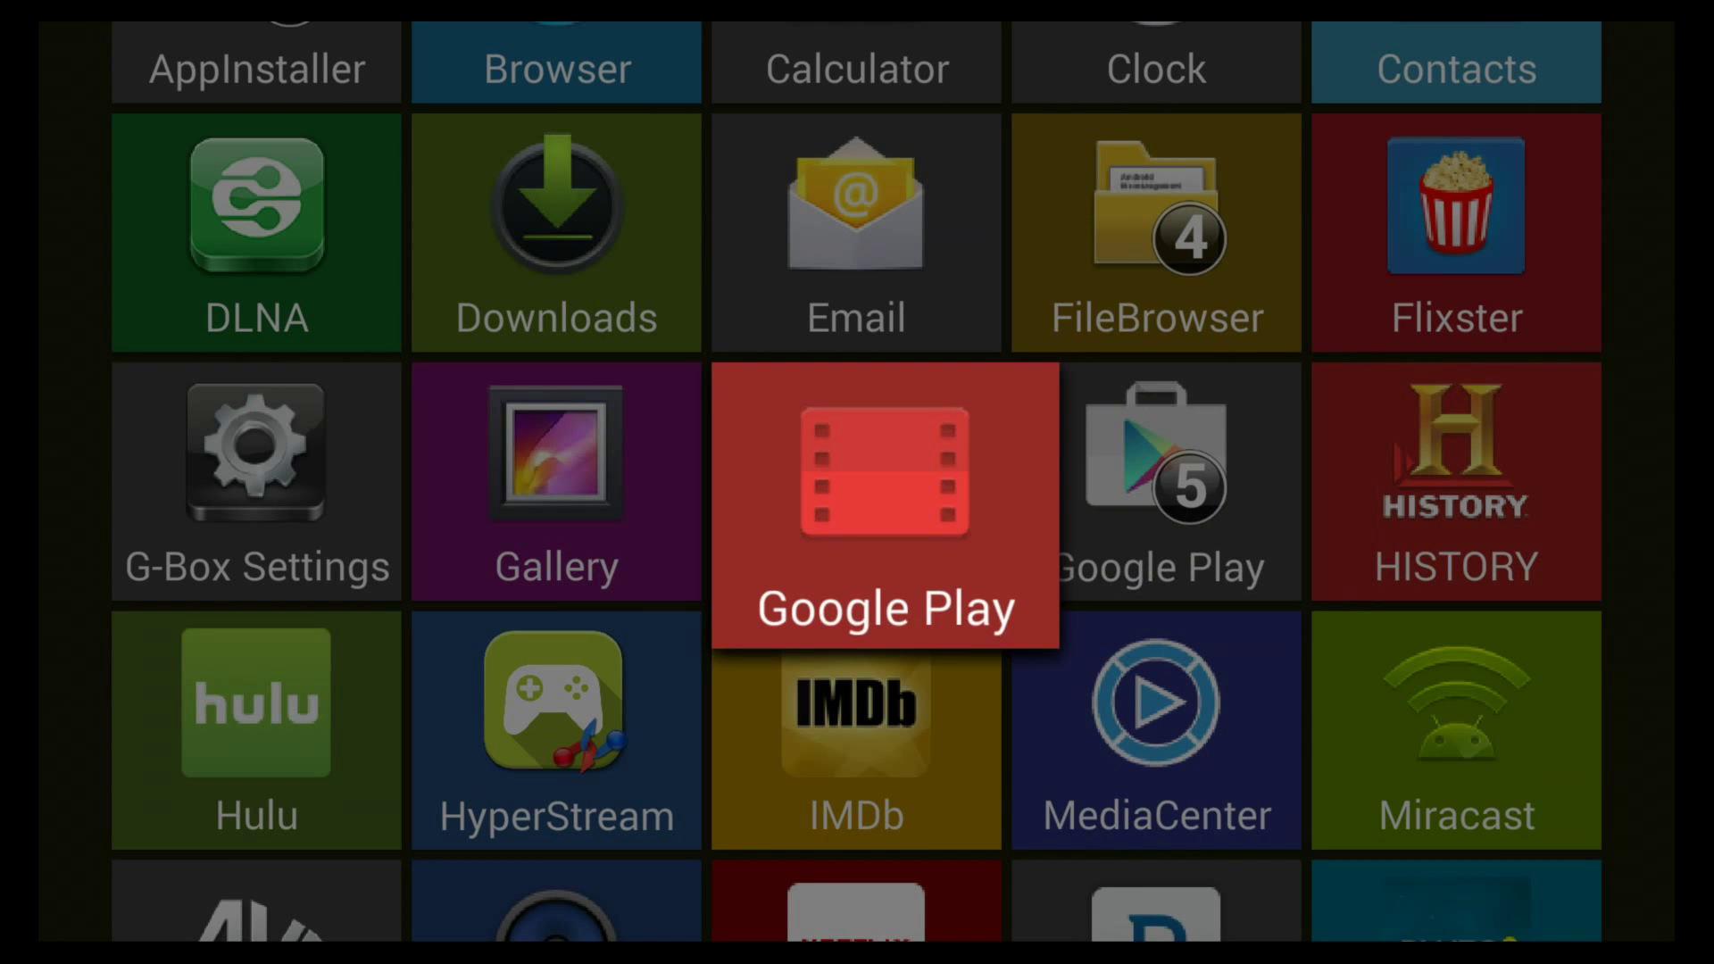
{"action": "key", "text": "Up"}
{"action": "key", "text": "Up"}
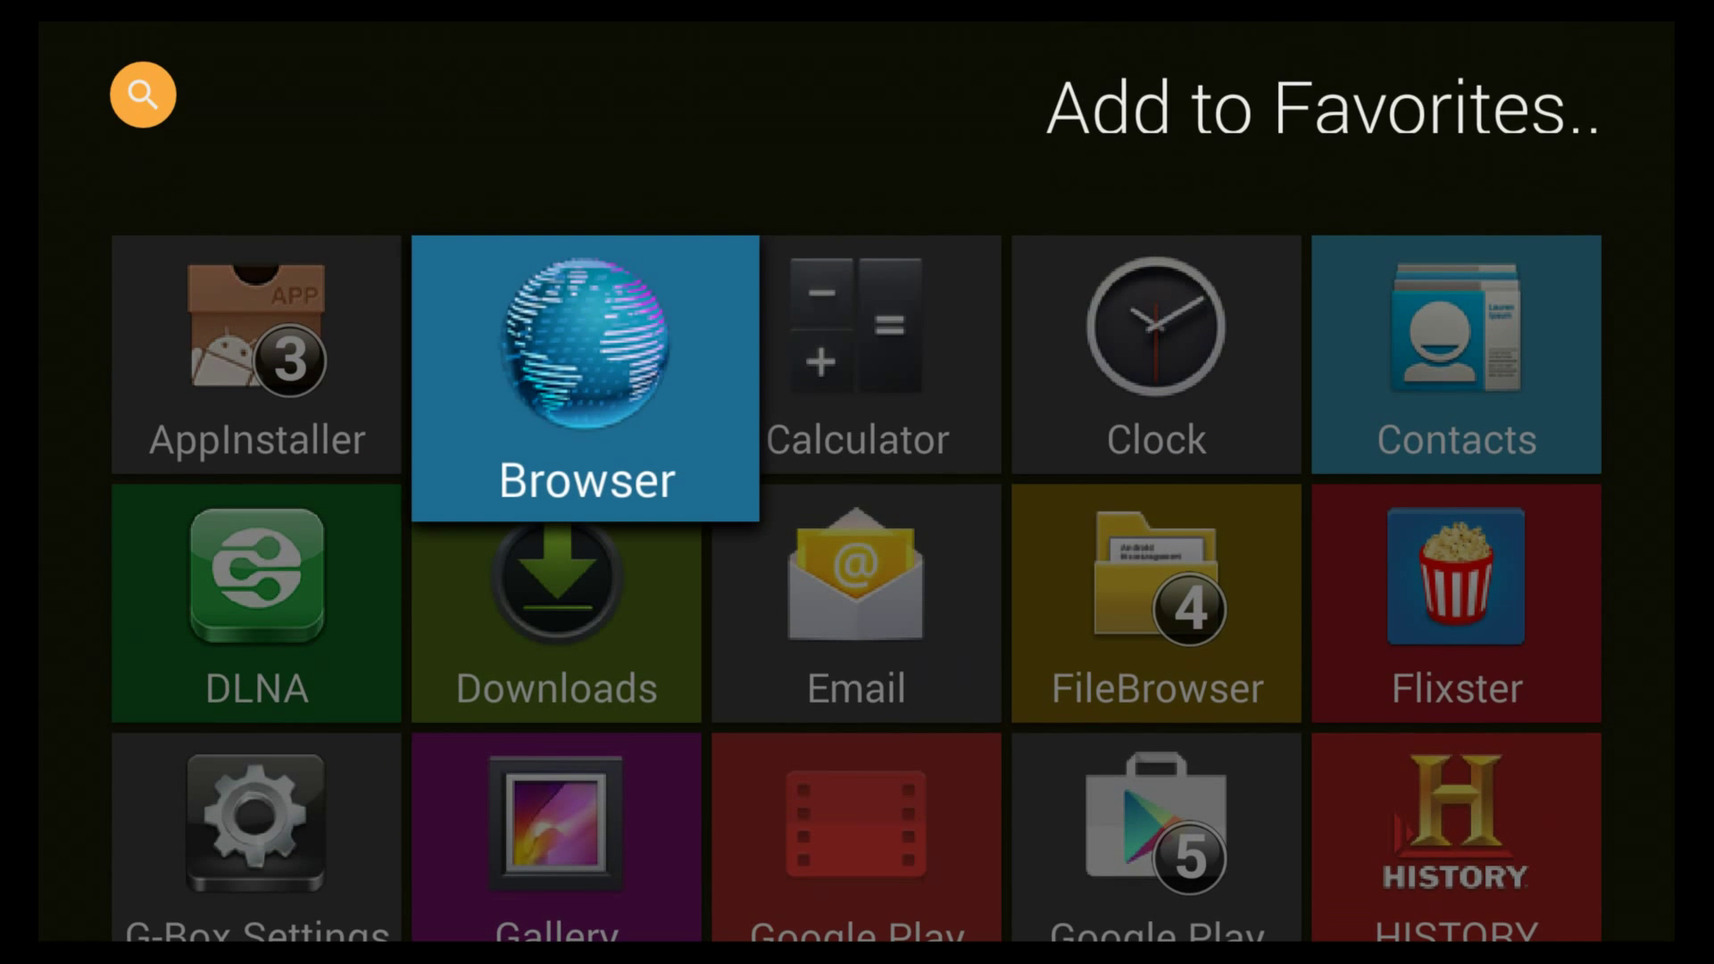
{"action": "key", "text": "Down"}
{"action": "key", "text": "Down"}
{"action": "key", "text": "Down"}
{"action": "key", "text": "Down"}
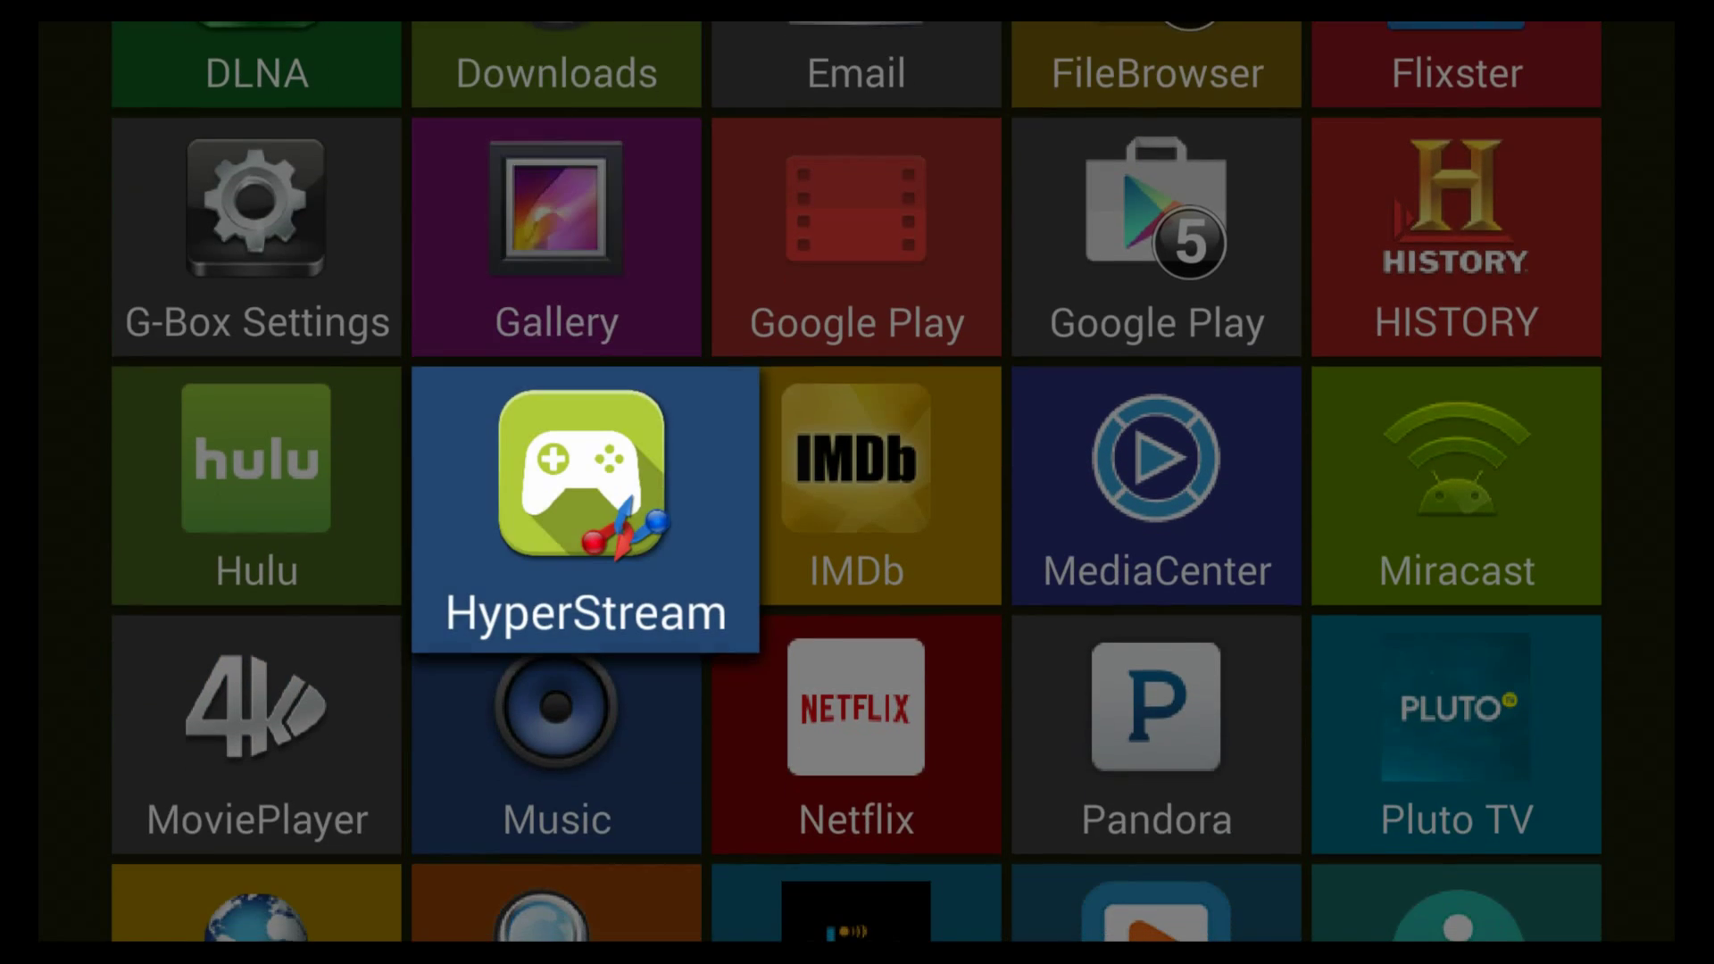
{"action": "key", "text": "Down"}
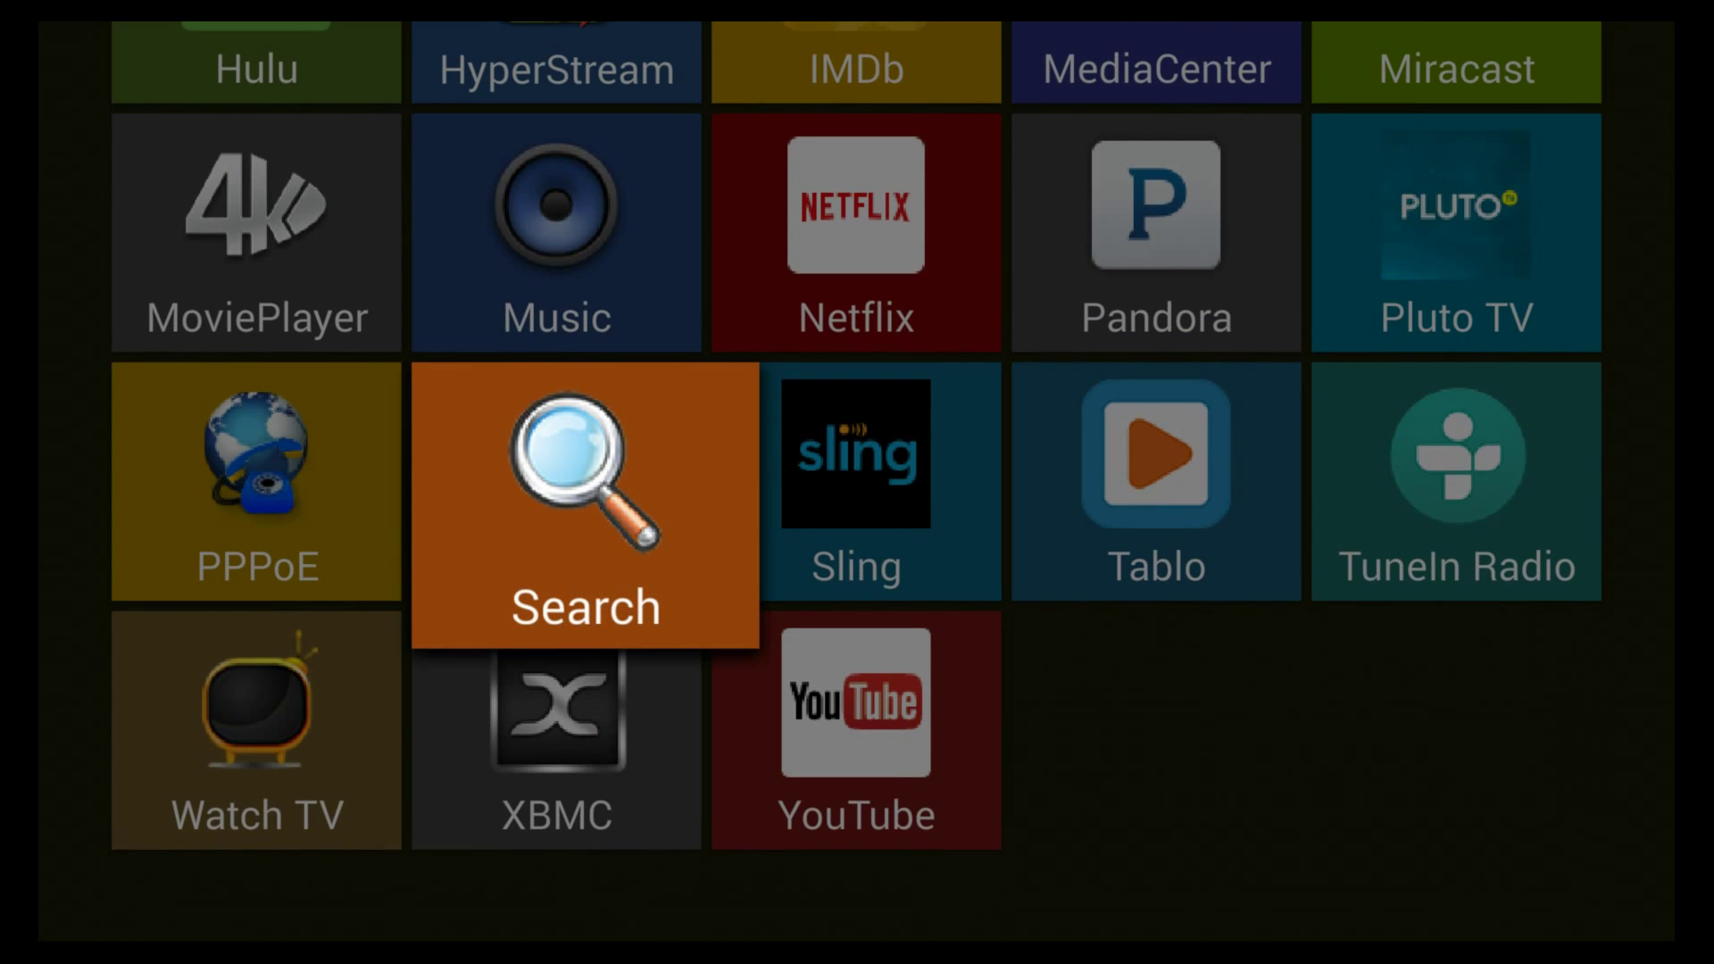
Close the picker, check Favorites from AppInstaller to Google Play Store, then go down to Apps.
{"action": "key", "text": "Escape"}
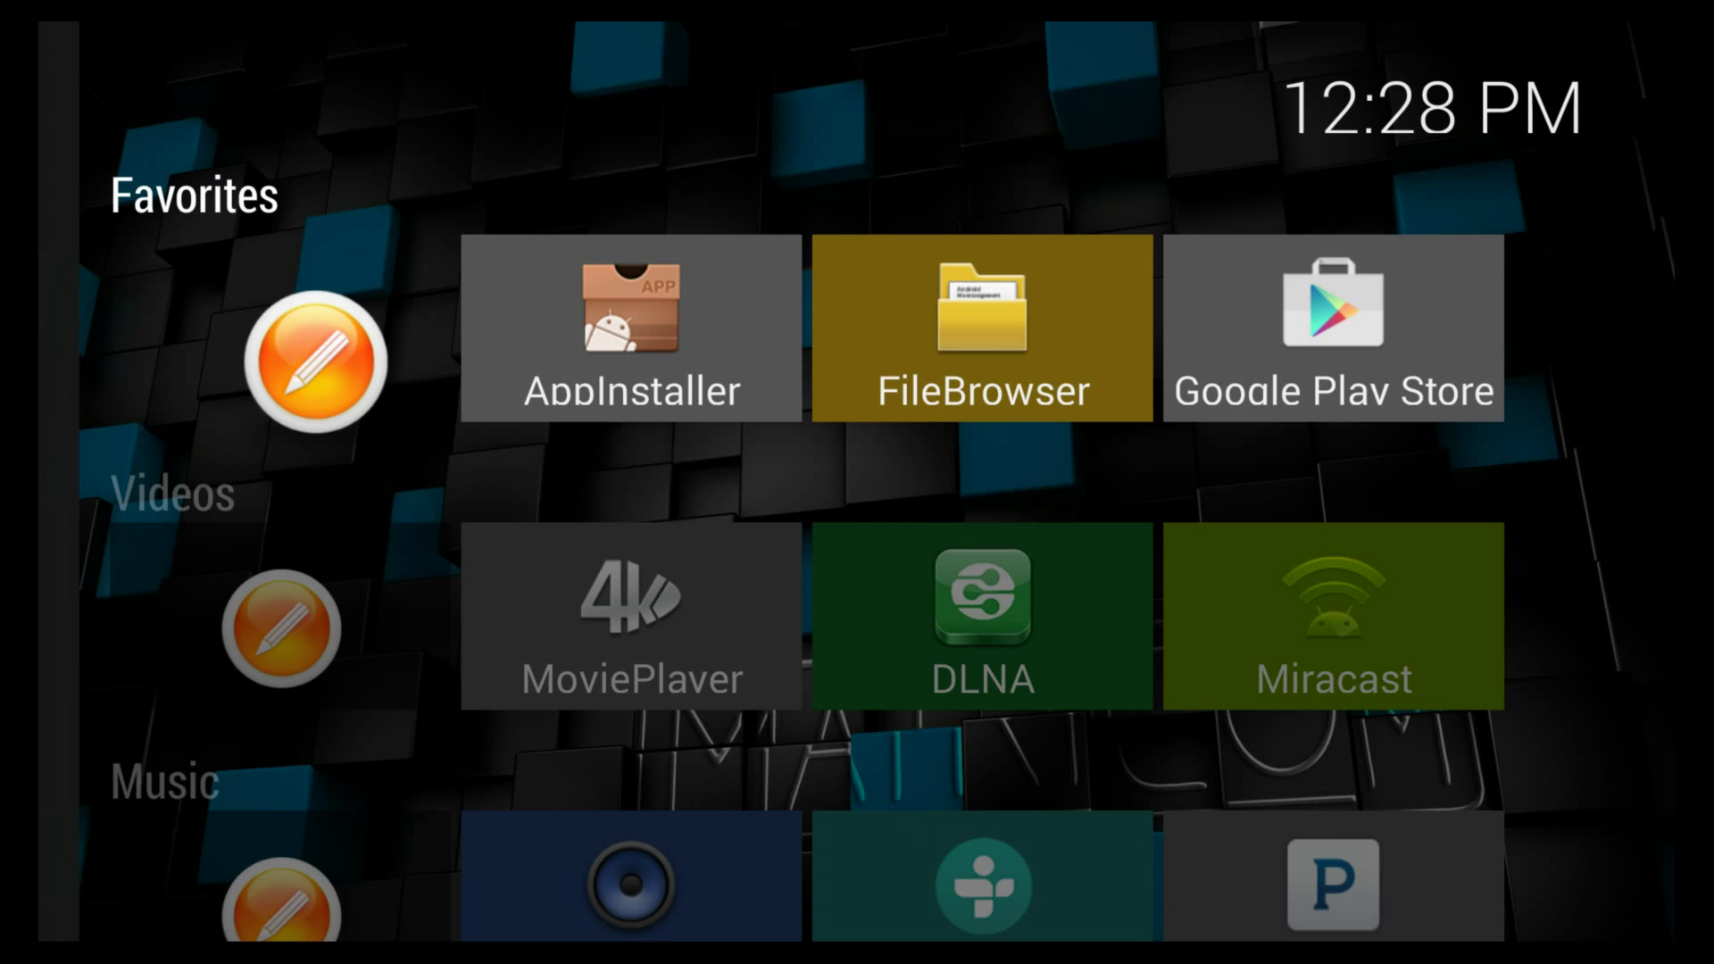
{"action": "key", "text": "Right"}
{"action": "key", "text": "Right"}
{"action": "key", "text": "Right"}
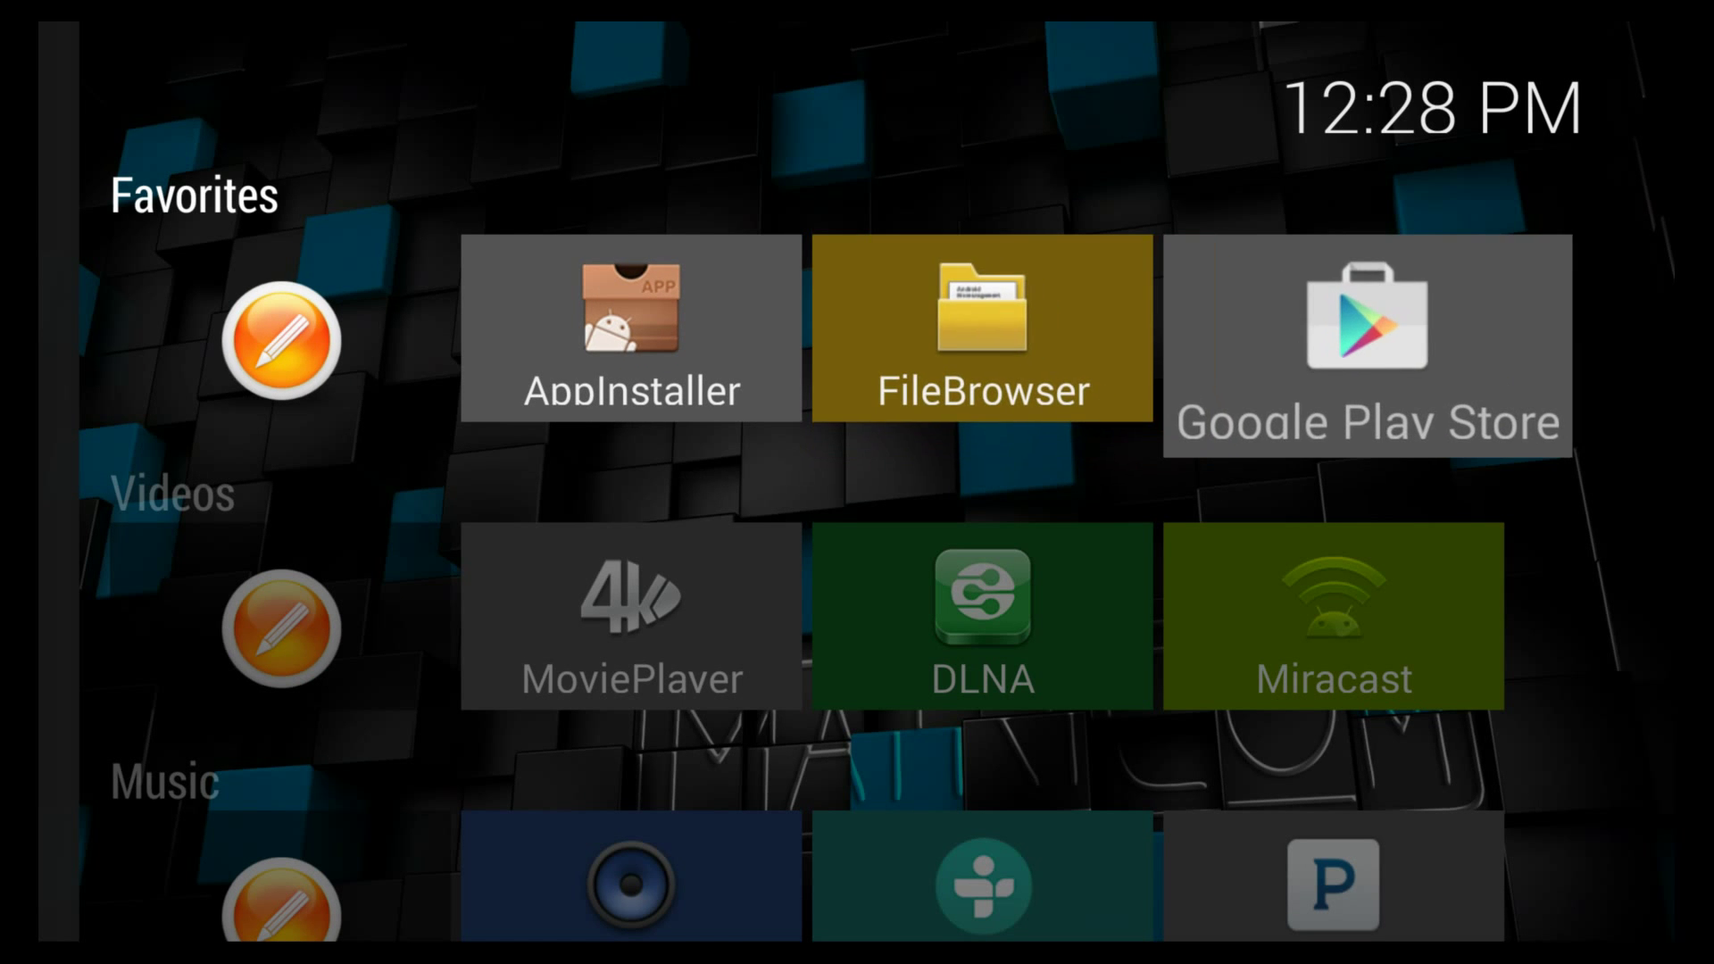
{"action": "key", "text": "Left"}
{"action": "key", "text": "Left"}
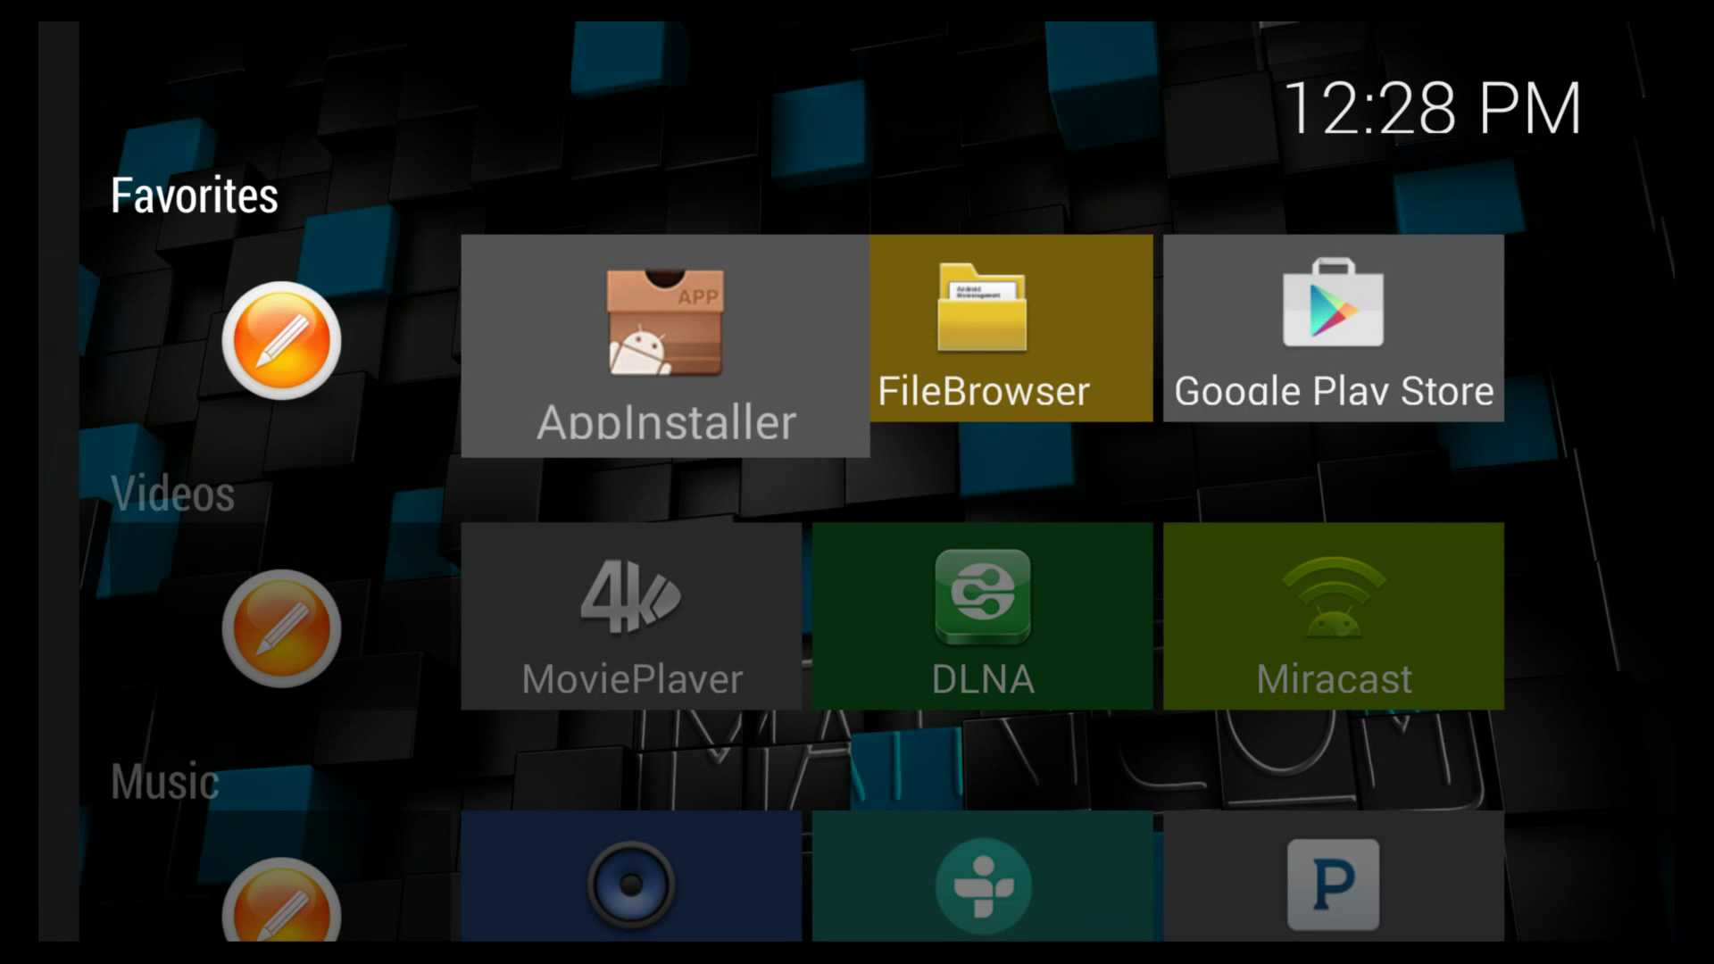
{"action": "key", "text": "Down"}
{"action": "key", "text": "Down"}
{"action": "key", "text": "Down"}
{"action": "key", "text": "Down"}
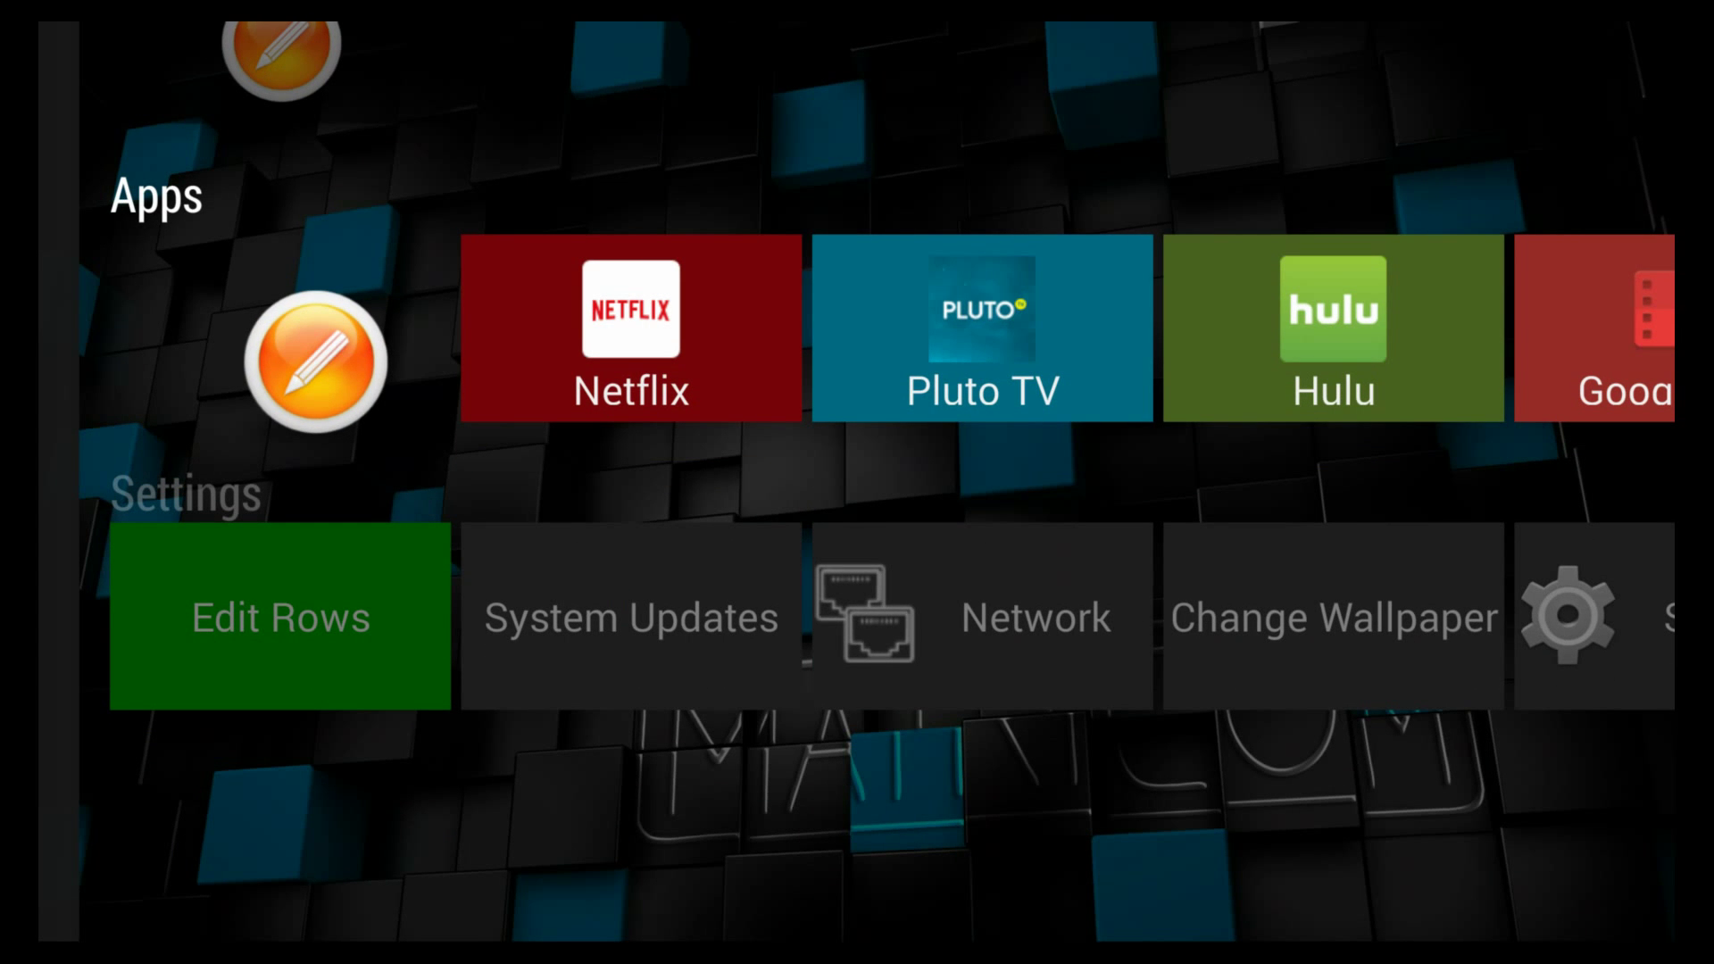
Add XBMC as the sixth app in the Apps row and return home.
{"action": "key", "text": "Return"}
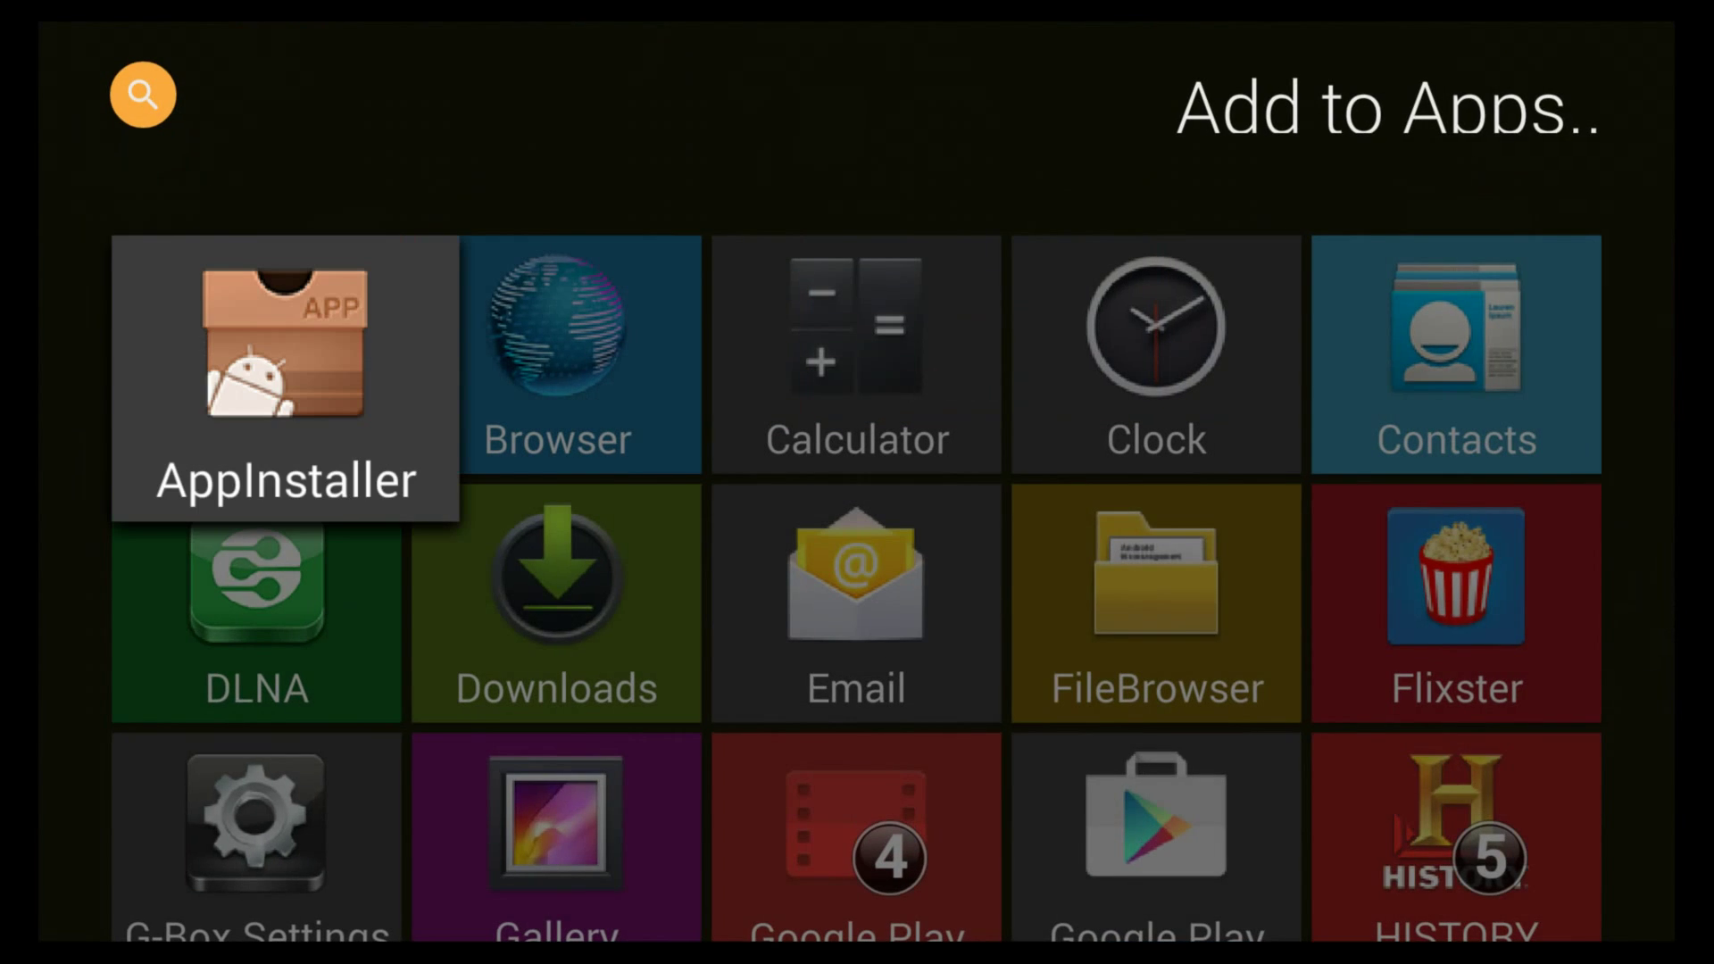
{"action": "key", "text": "Down"}
{"action": "key", "text": "Down"}
{"action": "key", "text": "Down"}
{"action": "key", "text": "Down"}
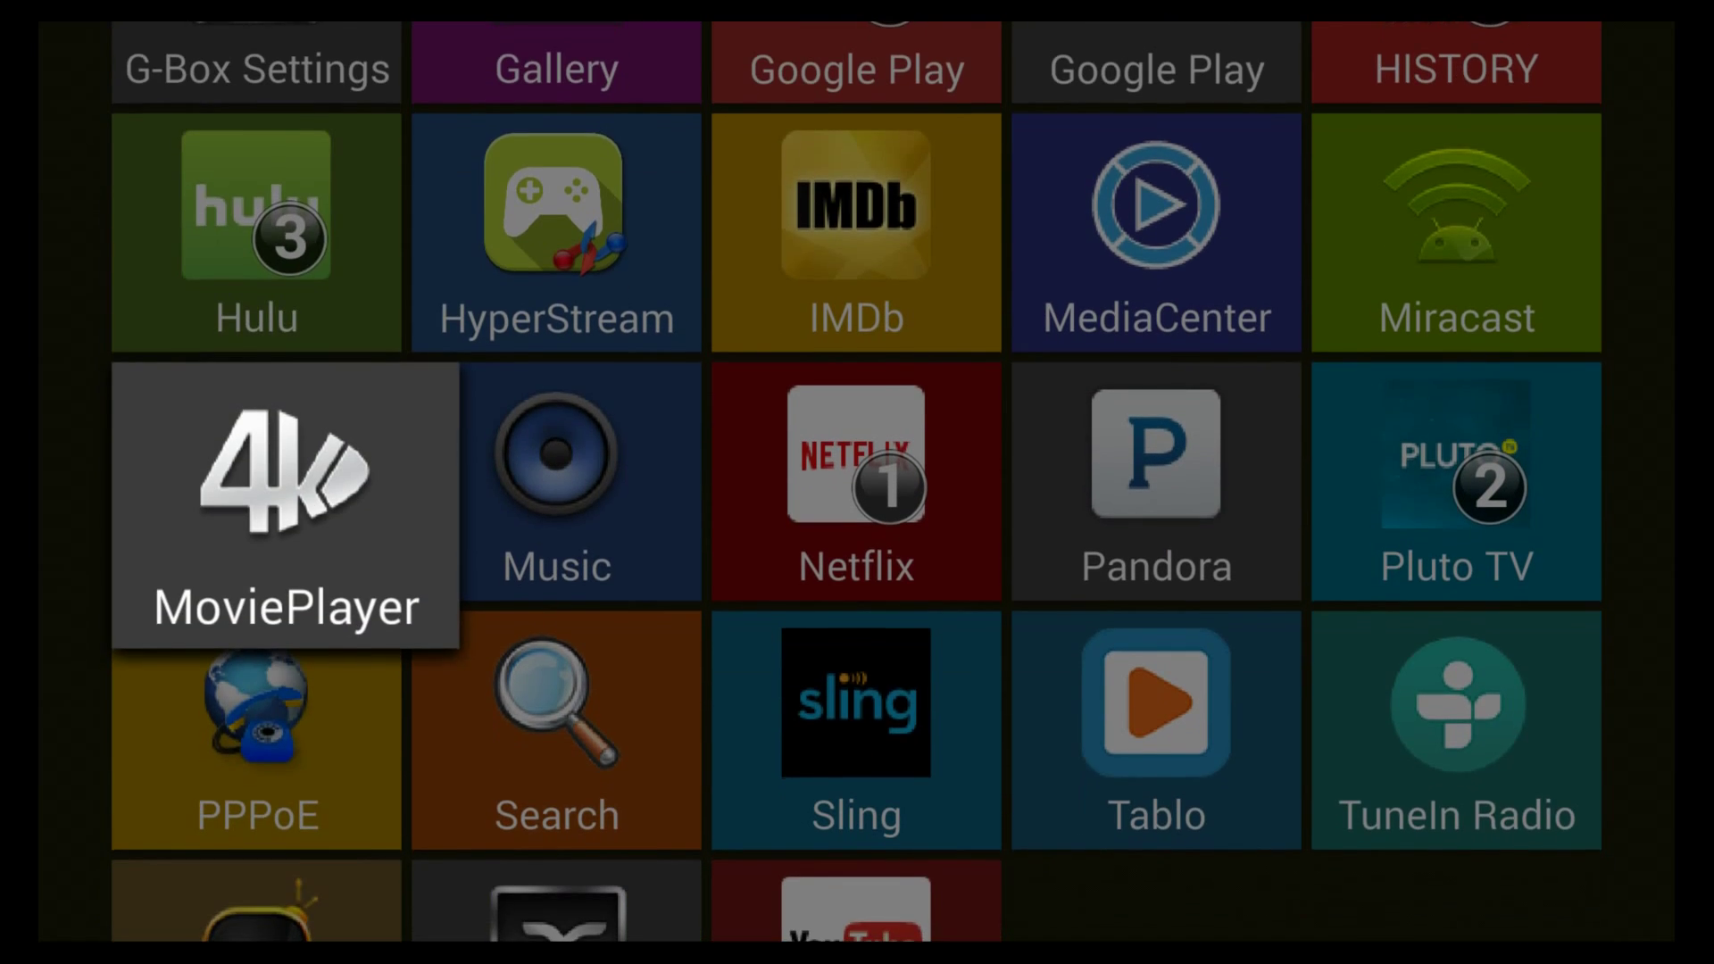
{"action": "key", "text": "Down"}
{"action": "key", "text": "Right"}
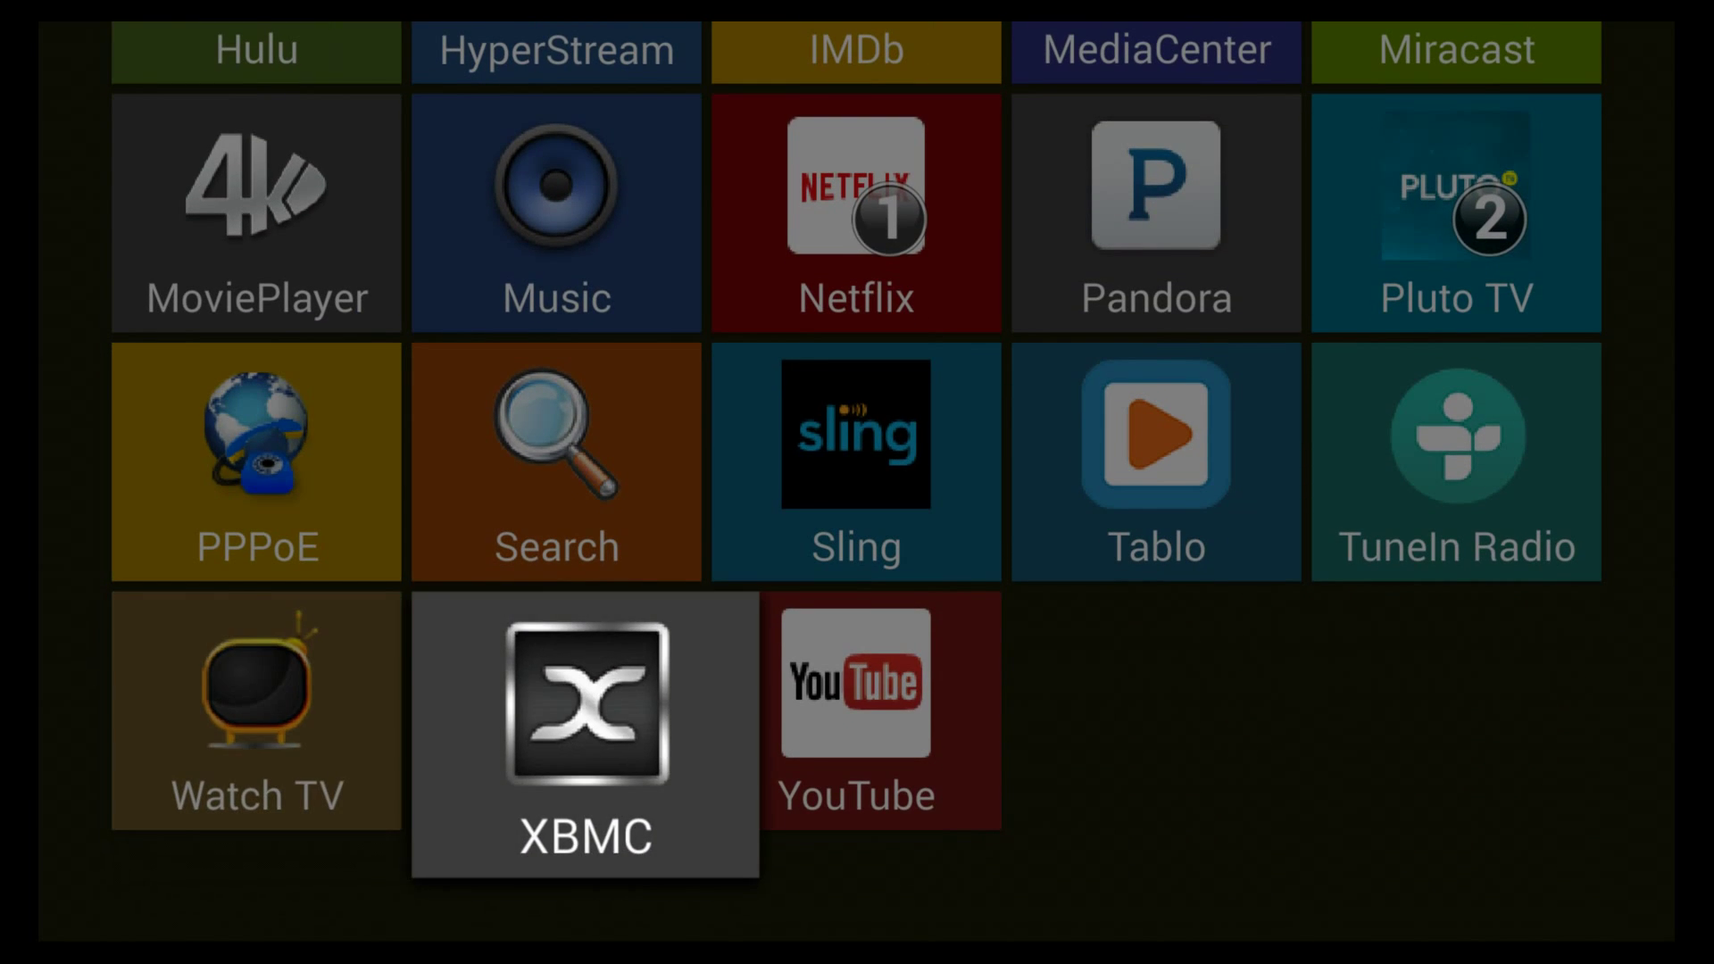
{"action": "key", "text": "Return"}
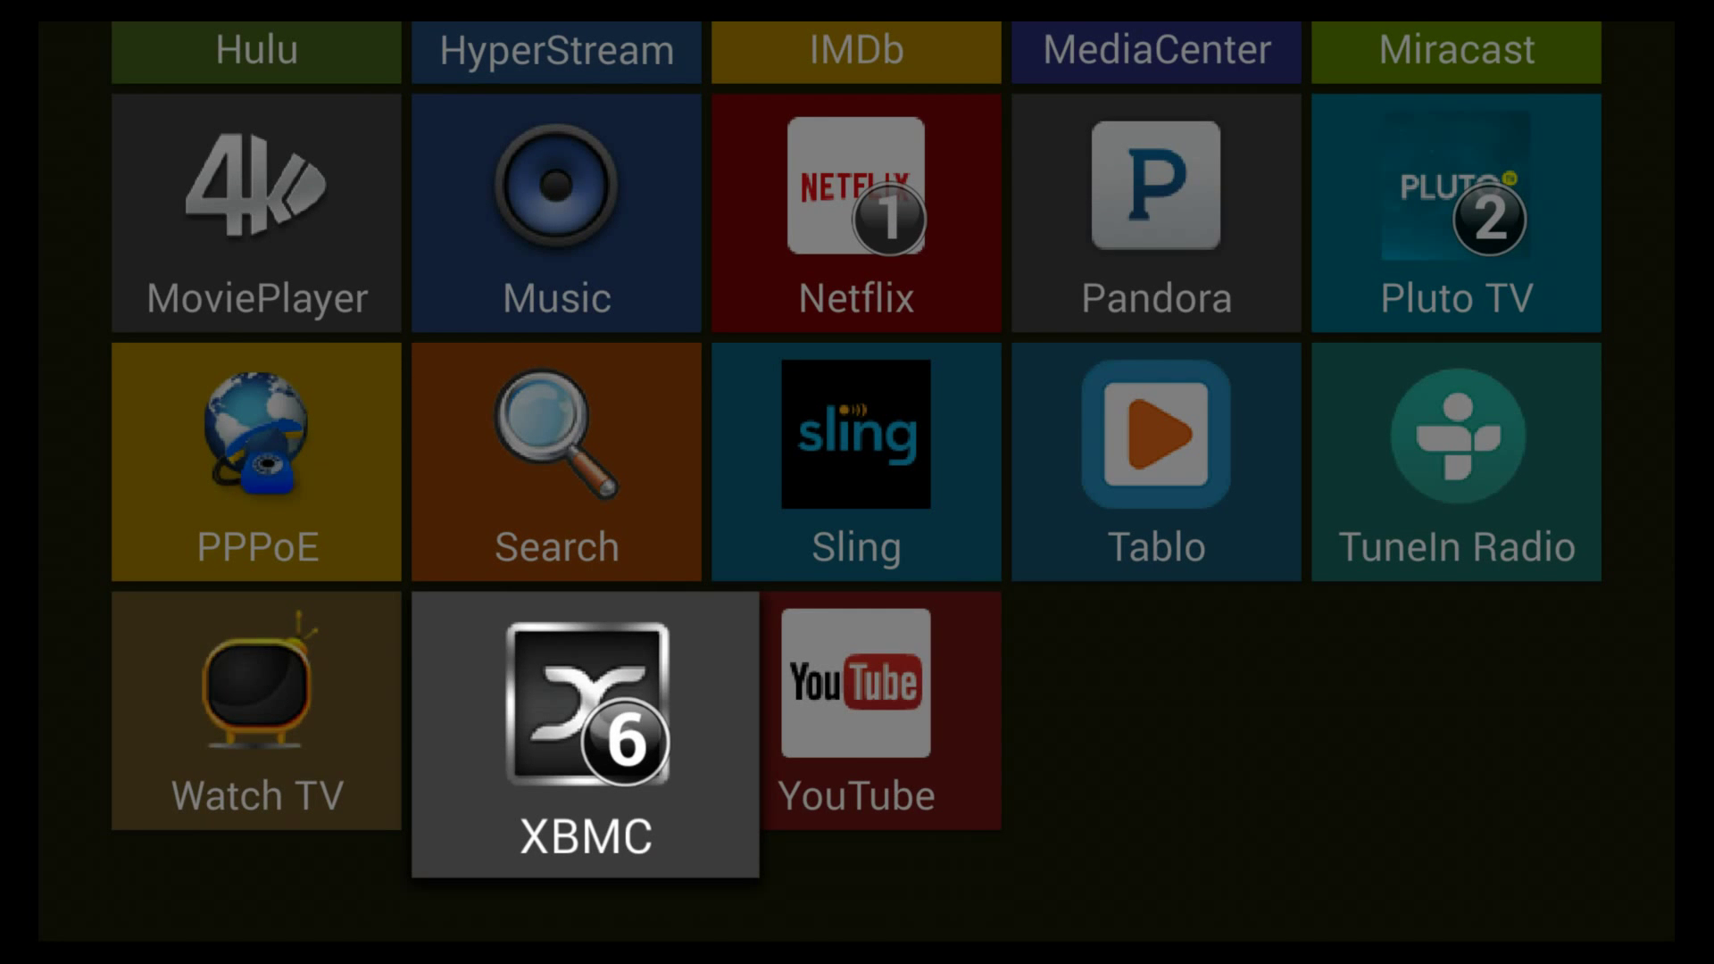
{"action": "key", "text": "Escape"}
Scroll the Apps row to XBMC, visit the Settings row, then move back up toward Favorites.
{"action": "key", "text": "Right"}
{"action": "key", "text": "Right"}
{"action": "key", "text": "Right"}
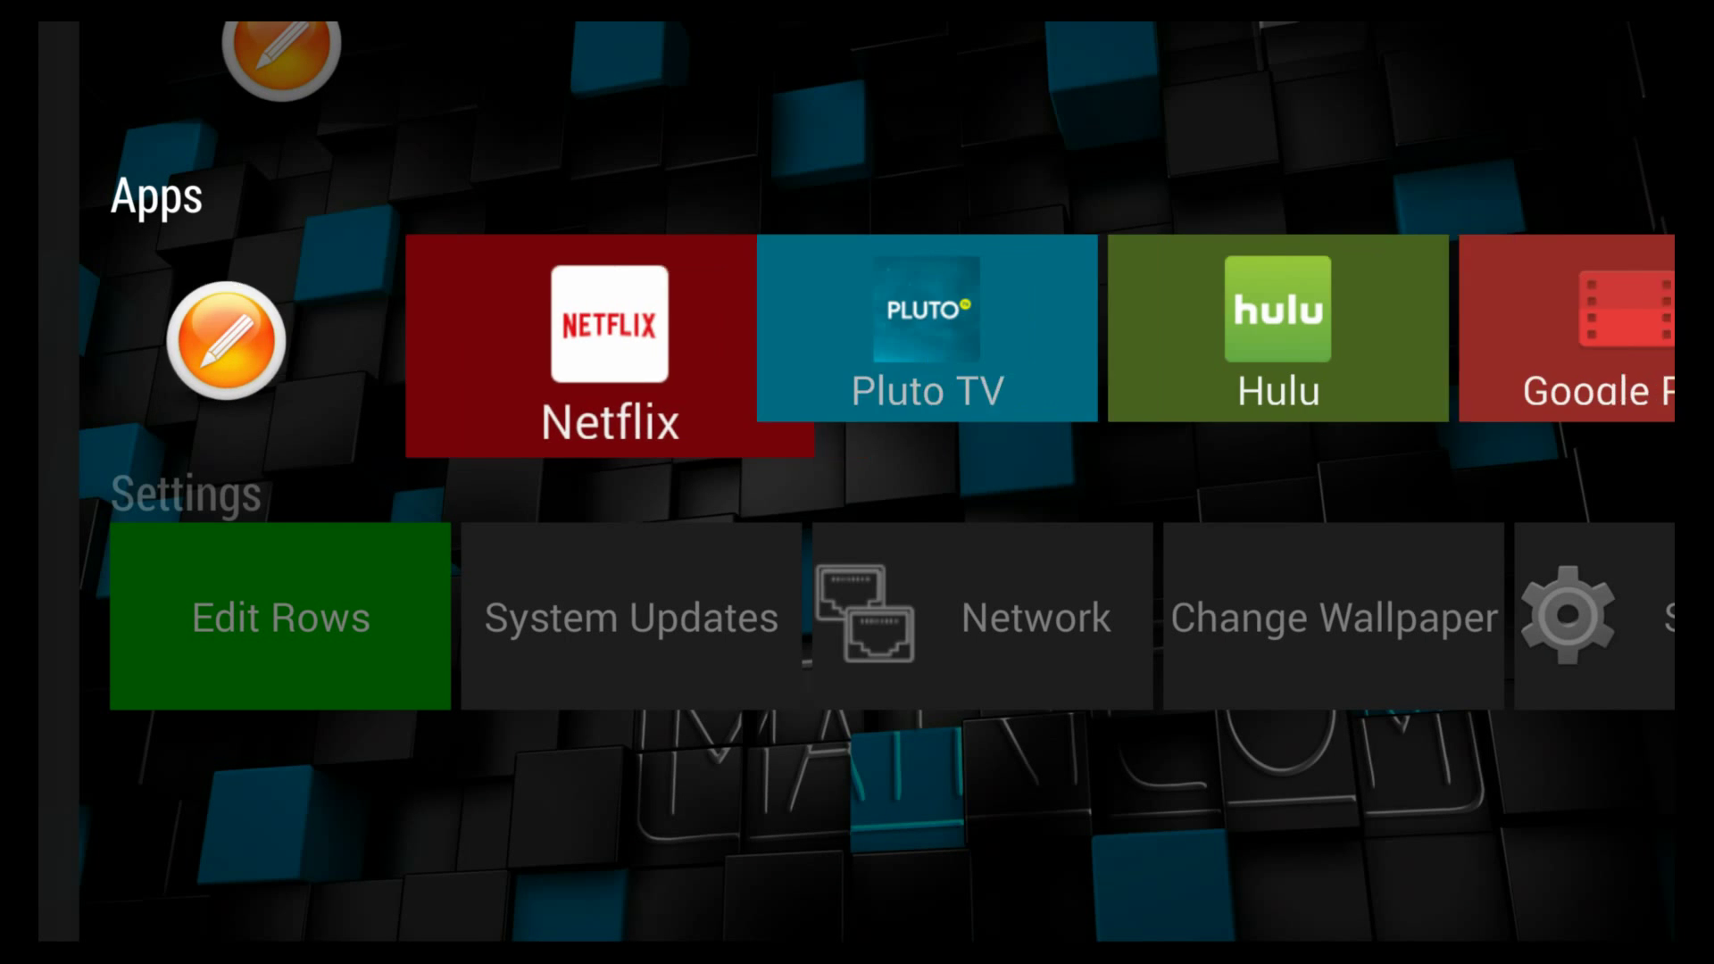
{"action": "key", "text": "Right"}
{"action": "key", "text": "Right"}
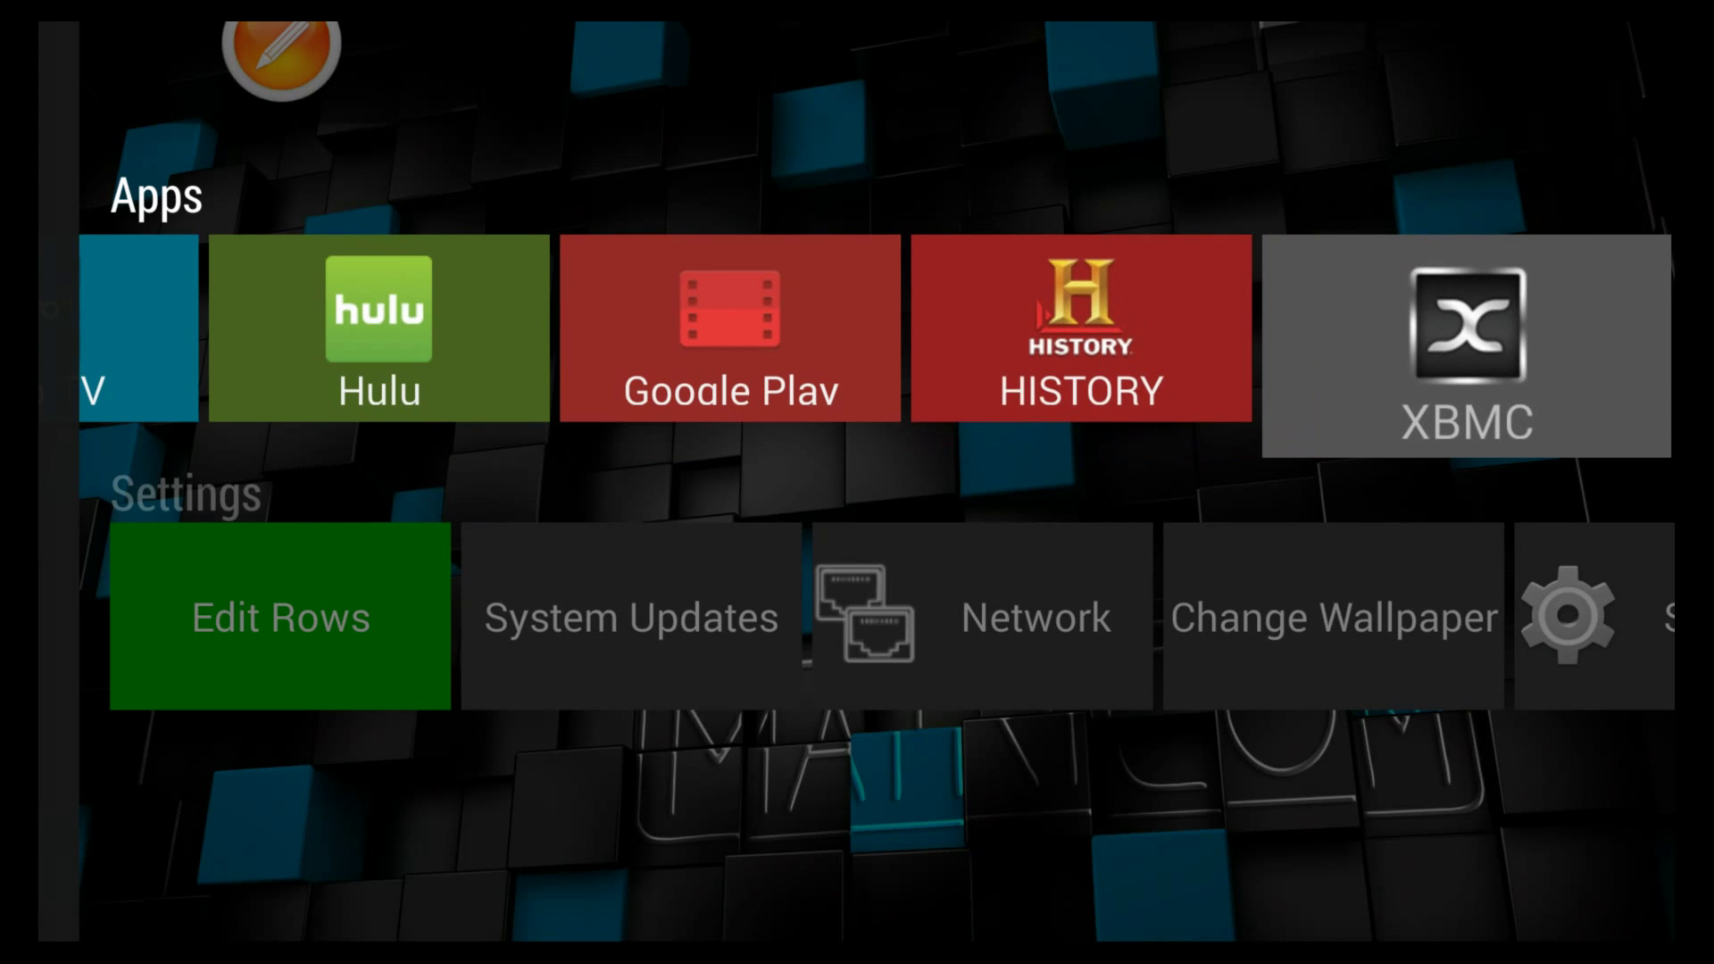
{"action": "key", "text": "Escape"}
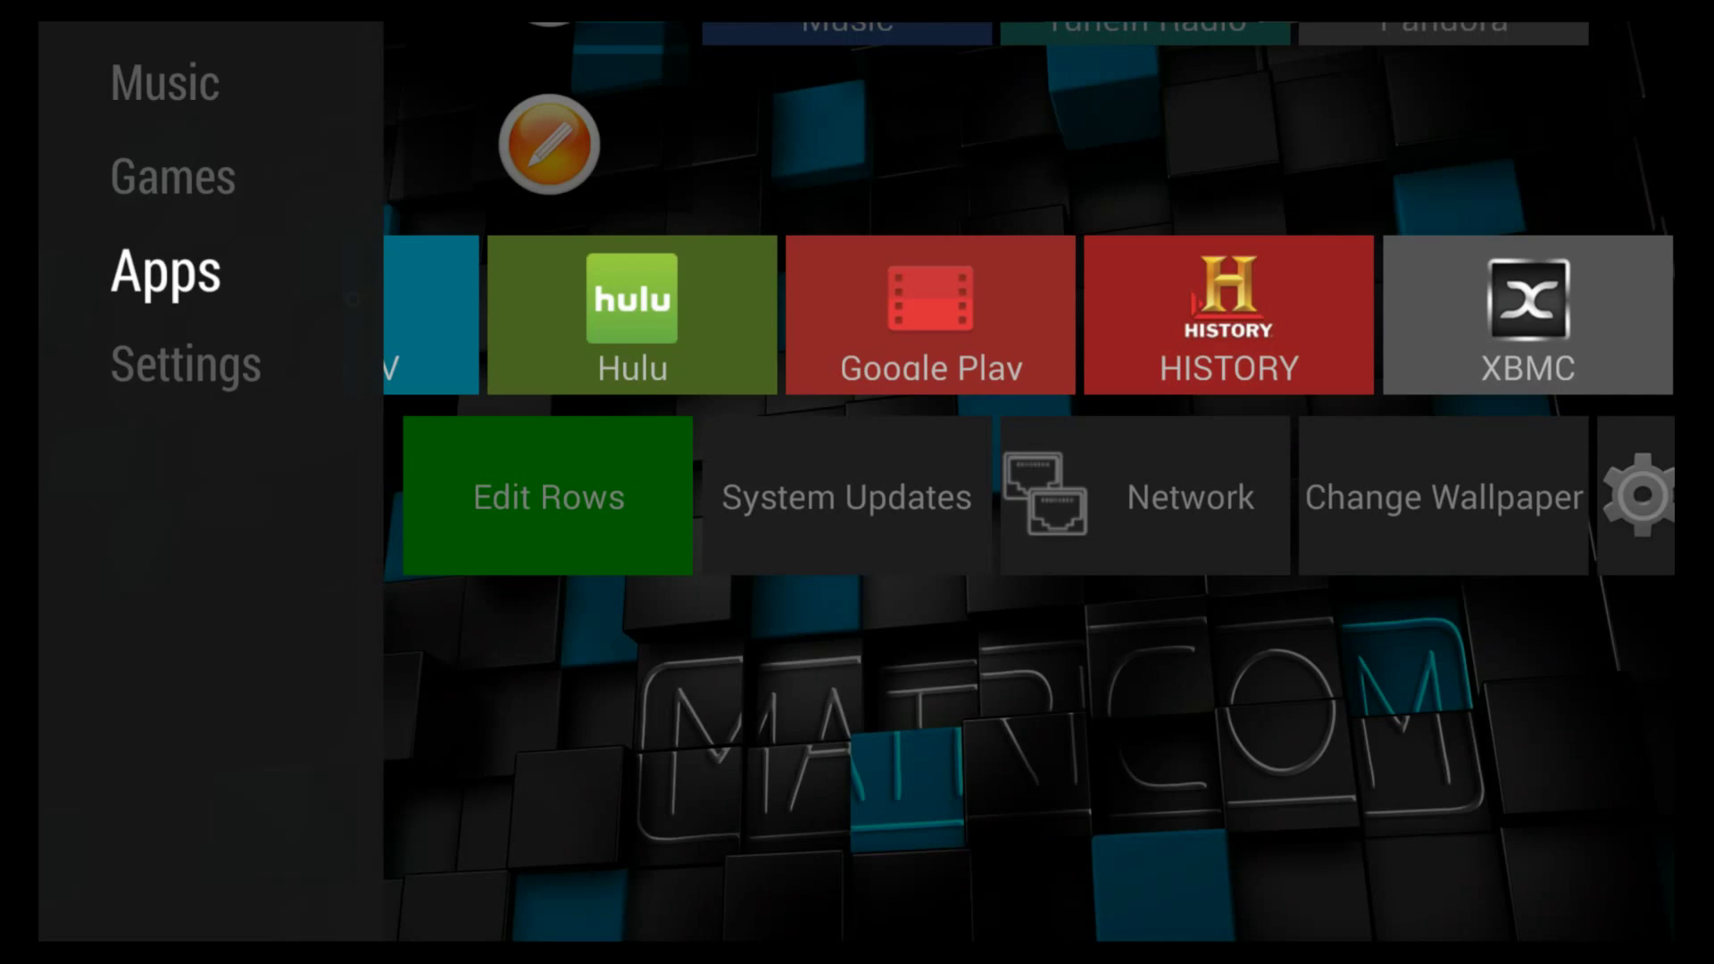
{"action": "key", "text": "Down"}
{"action": "key", "text": "Right"}
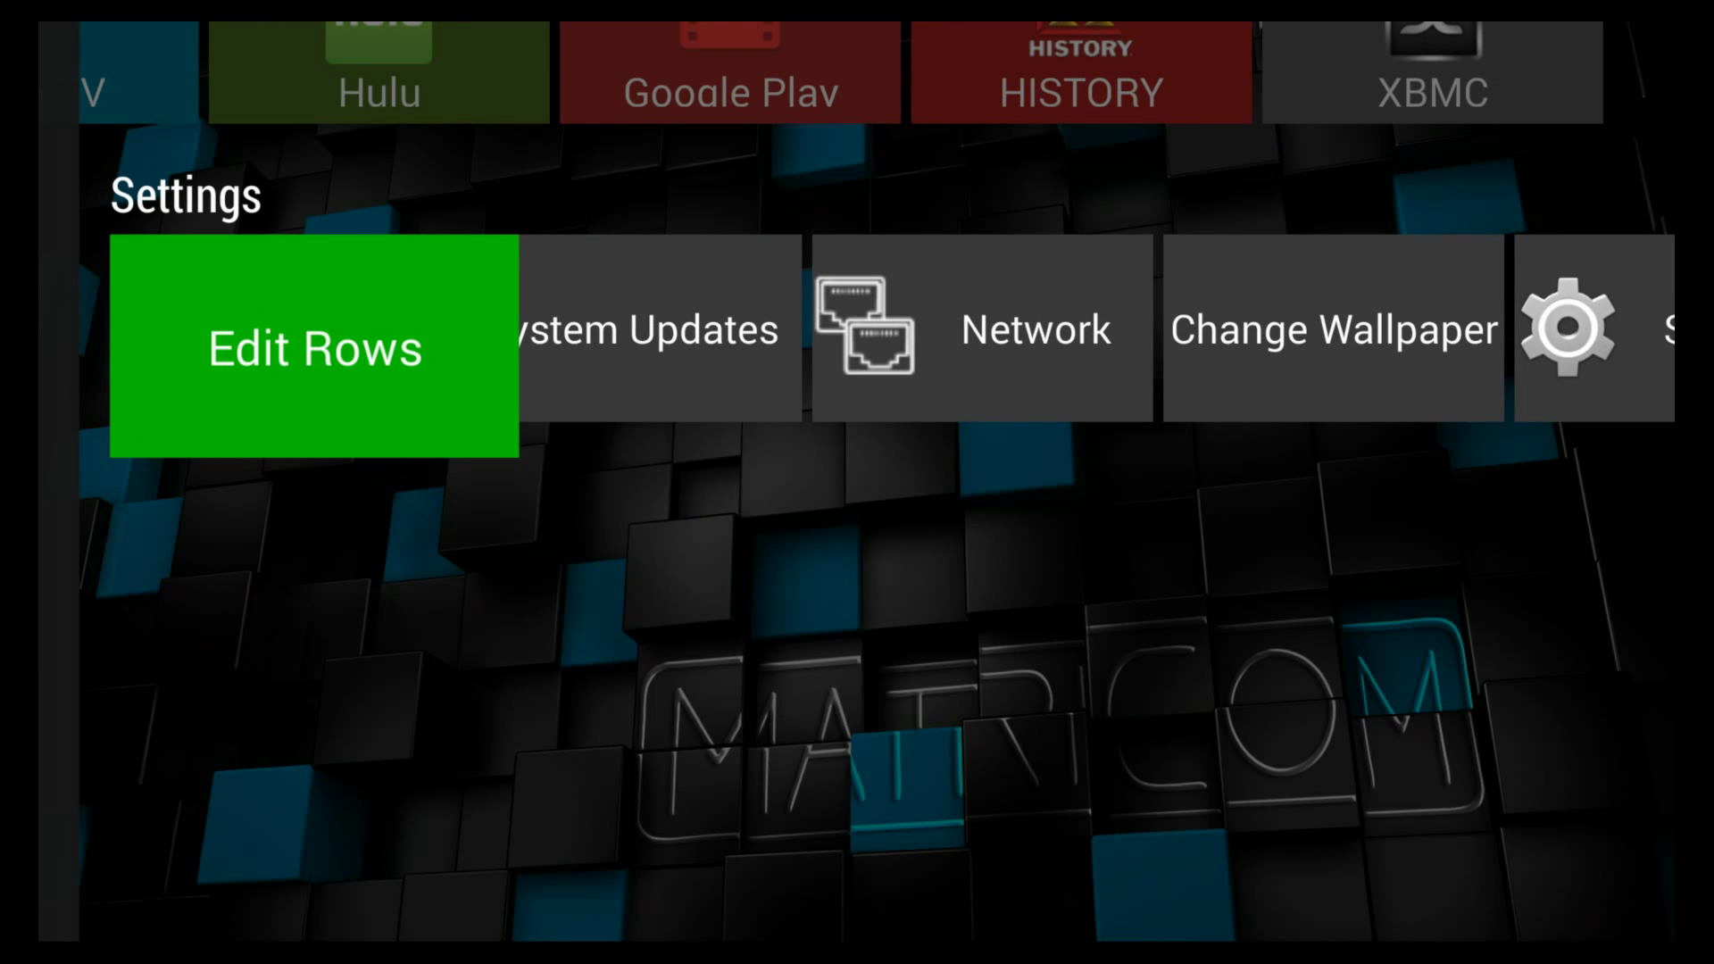
{"action": "key", "text": "Up"}
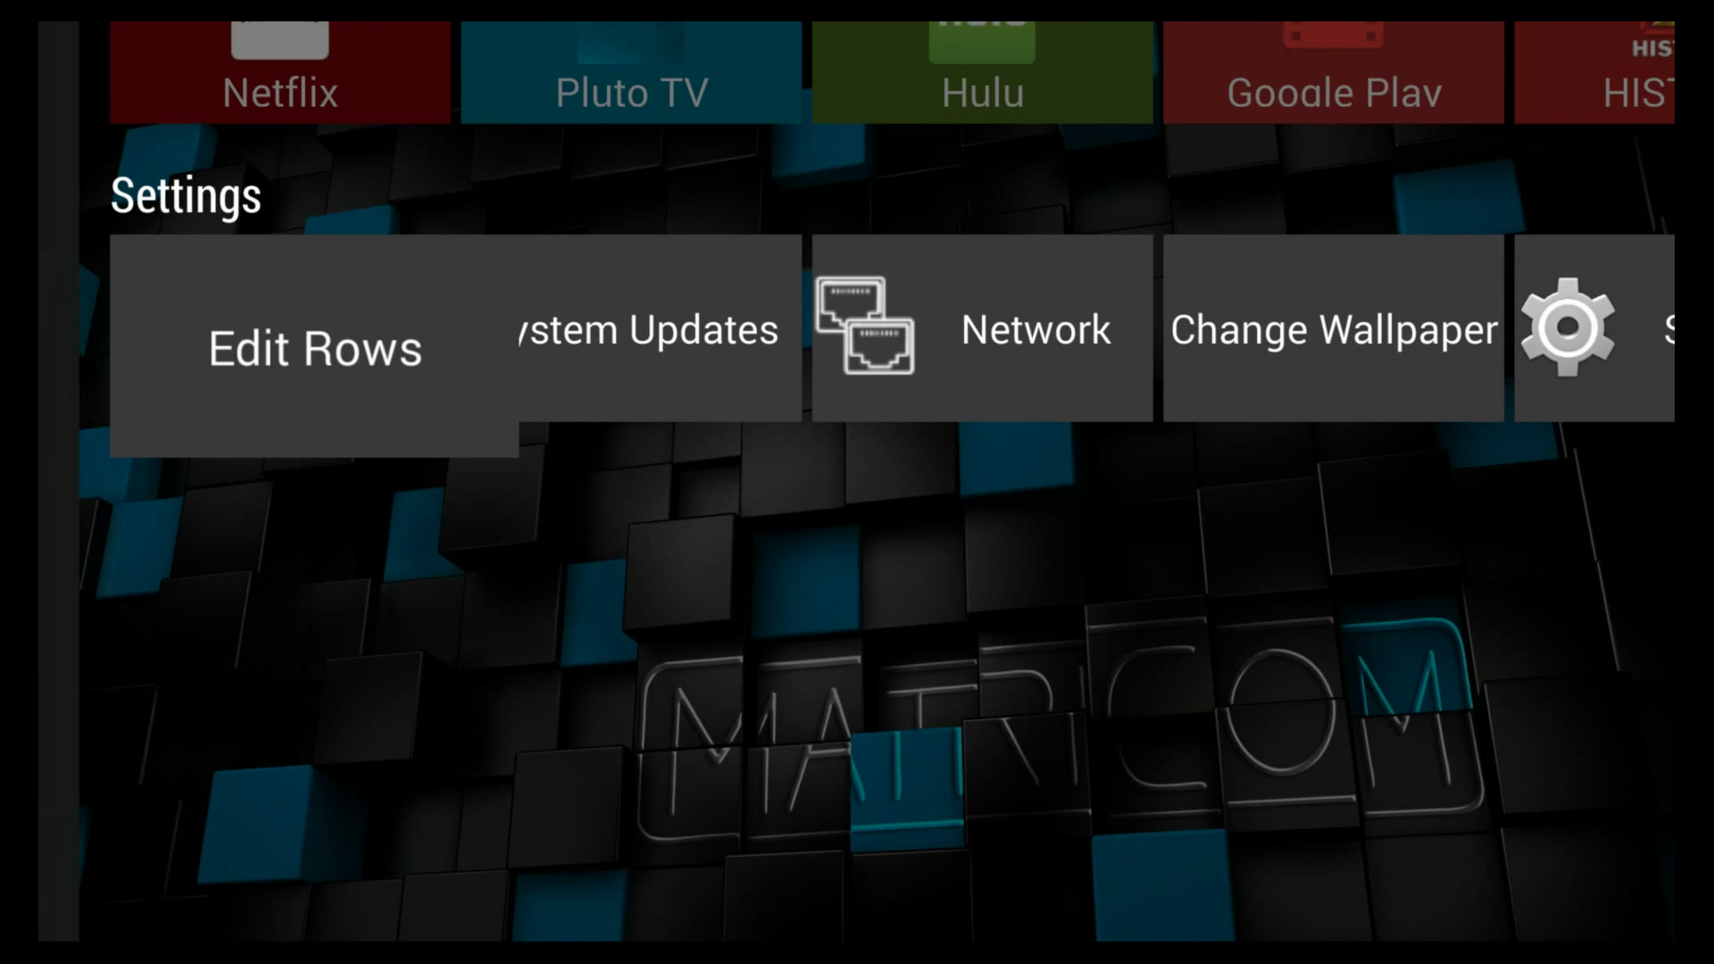
{"action": "key", "text": "Up"}
{"action": "key", "text": "Up"}
{"action": "key", "text": "Up"}
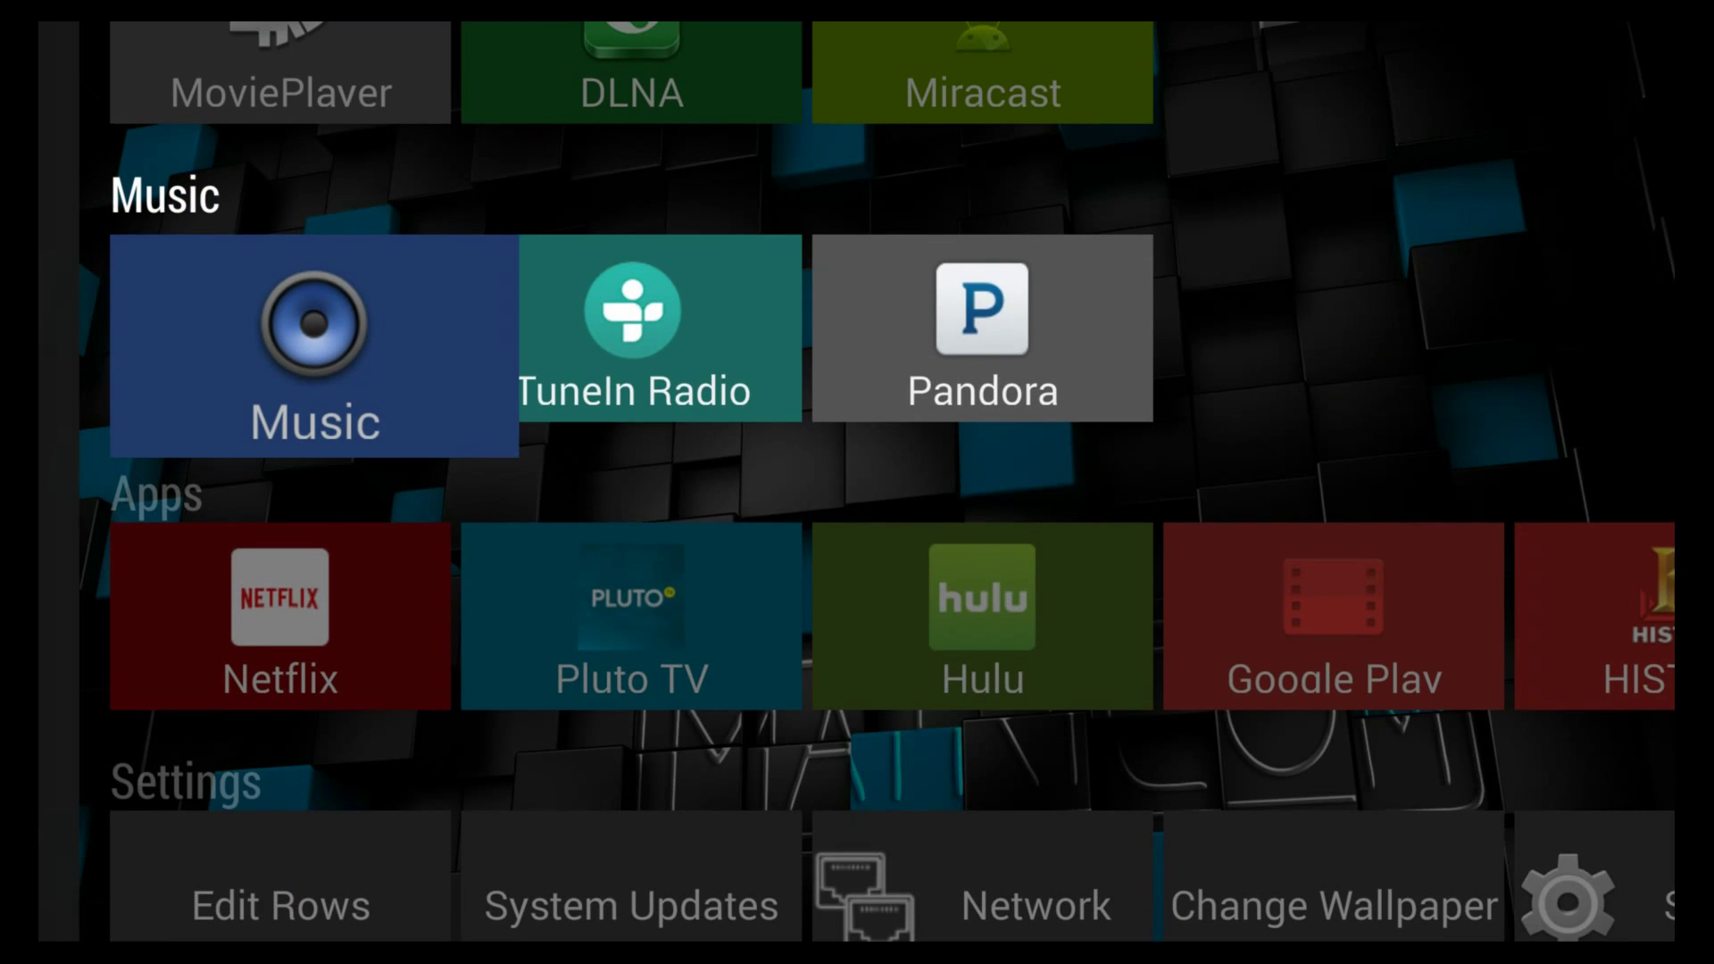
{"action": "key", "text": "Up"}
Browse the sidebar categories, then switch on row-edit mode from the Settings row.
{"action": "key", "text": "Left"}
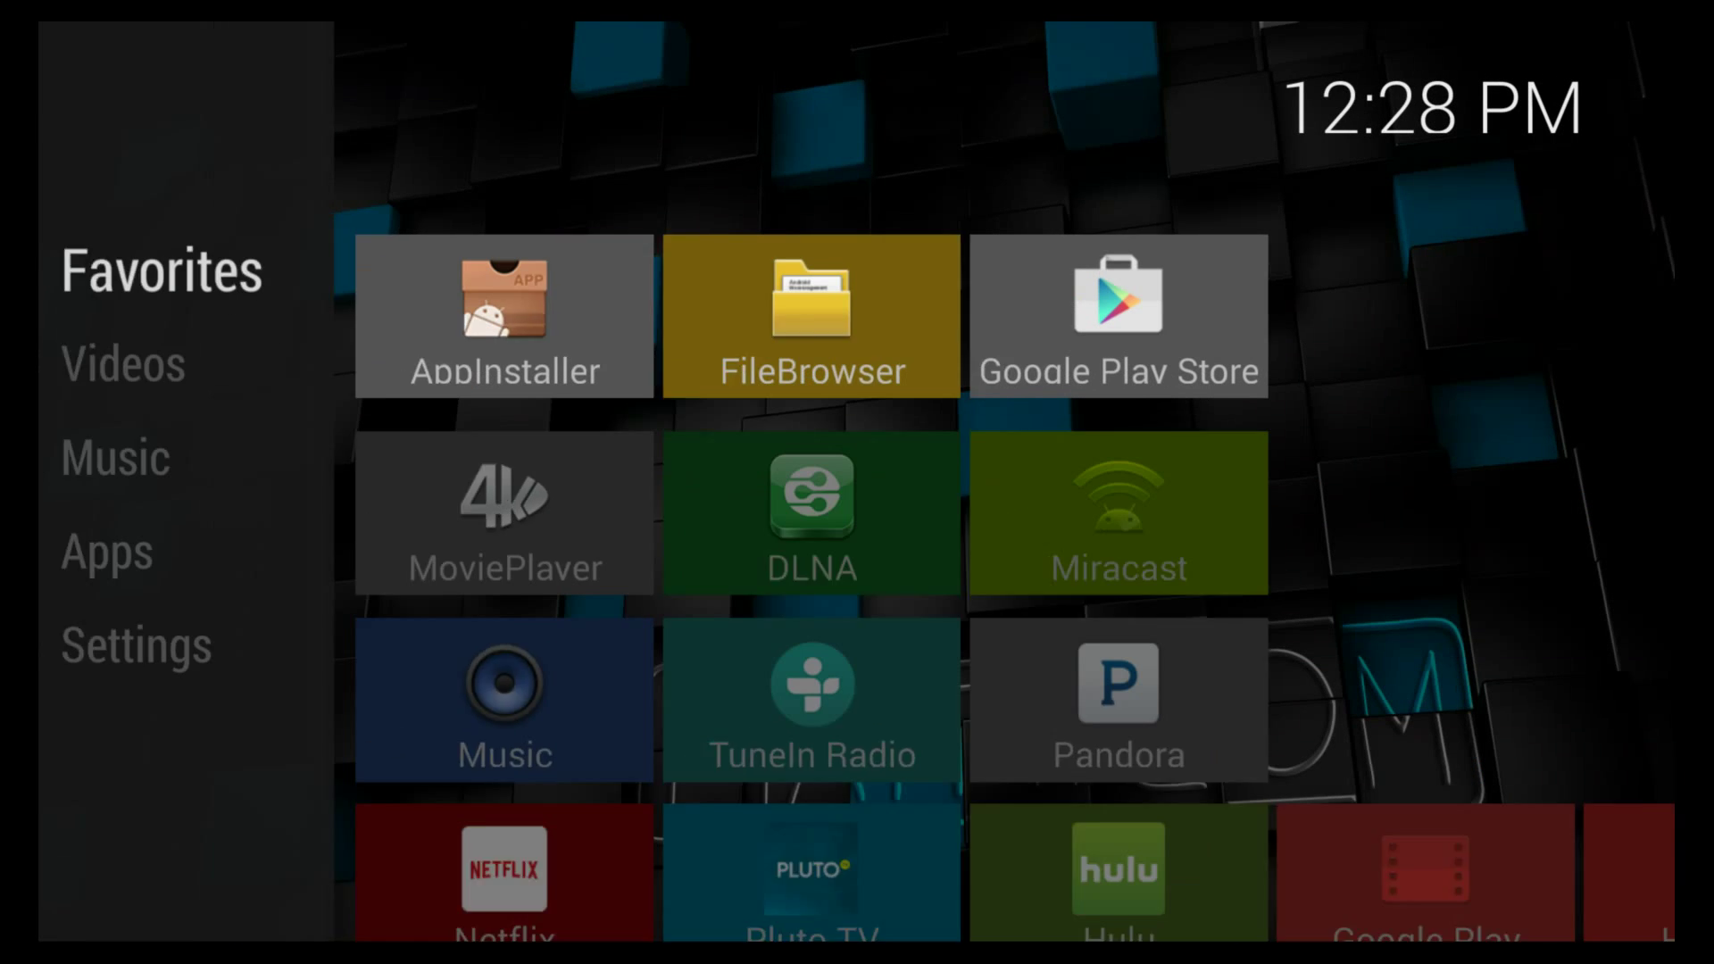
{"action": "key", "text": "Down"}
{"action": "key", "text": "Down"}
{"action": "key", "text": "Down"}
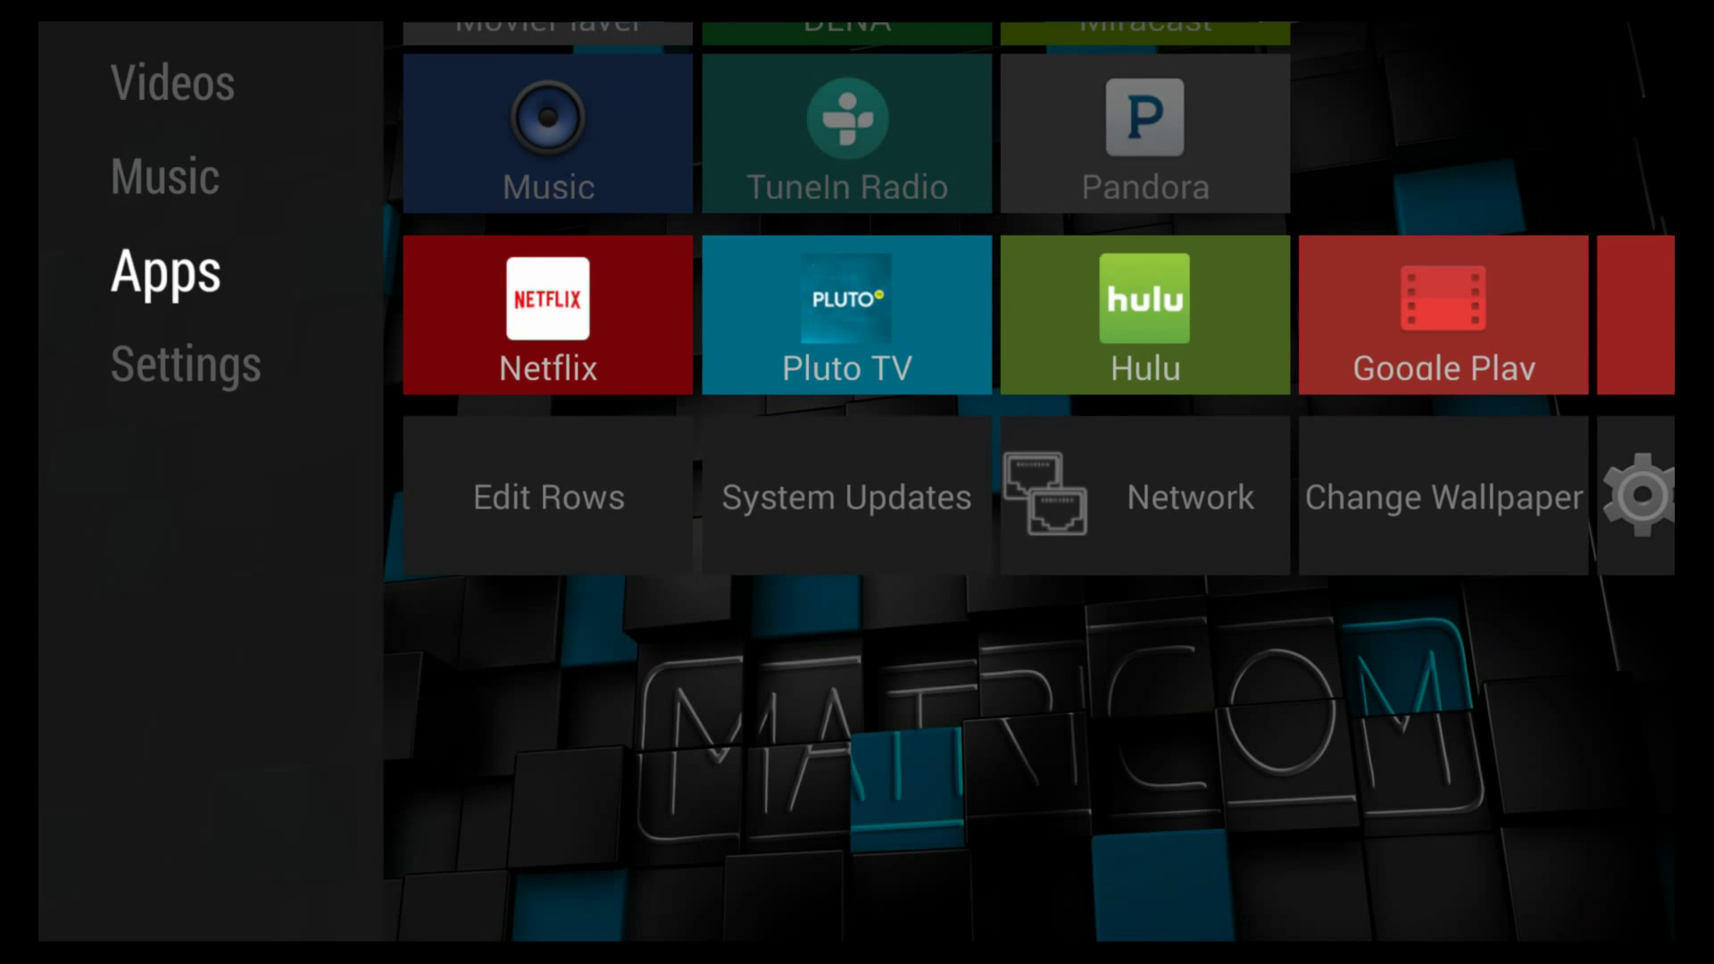
{"action": "key", "text": "Up"}
{"action": "key", "text": "Up"}
{"action": "key", "text": "Up"}
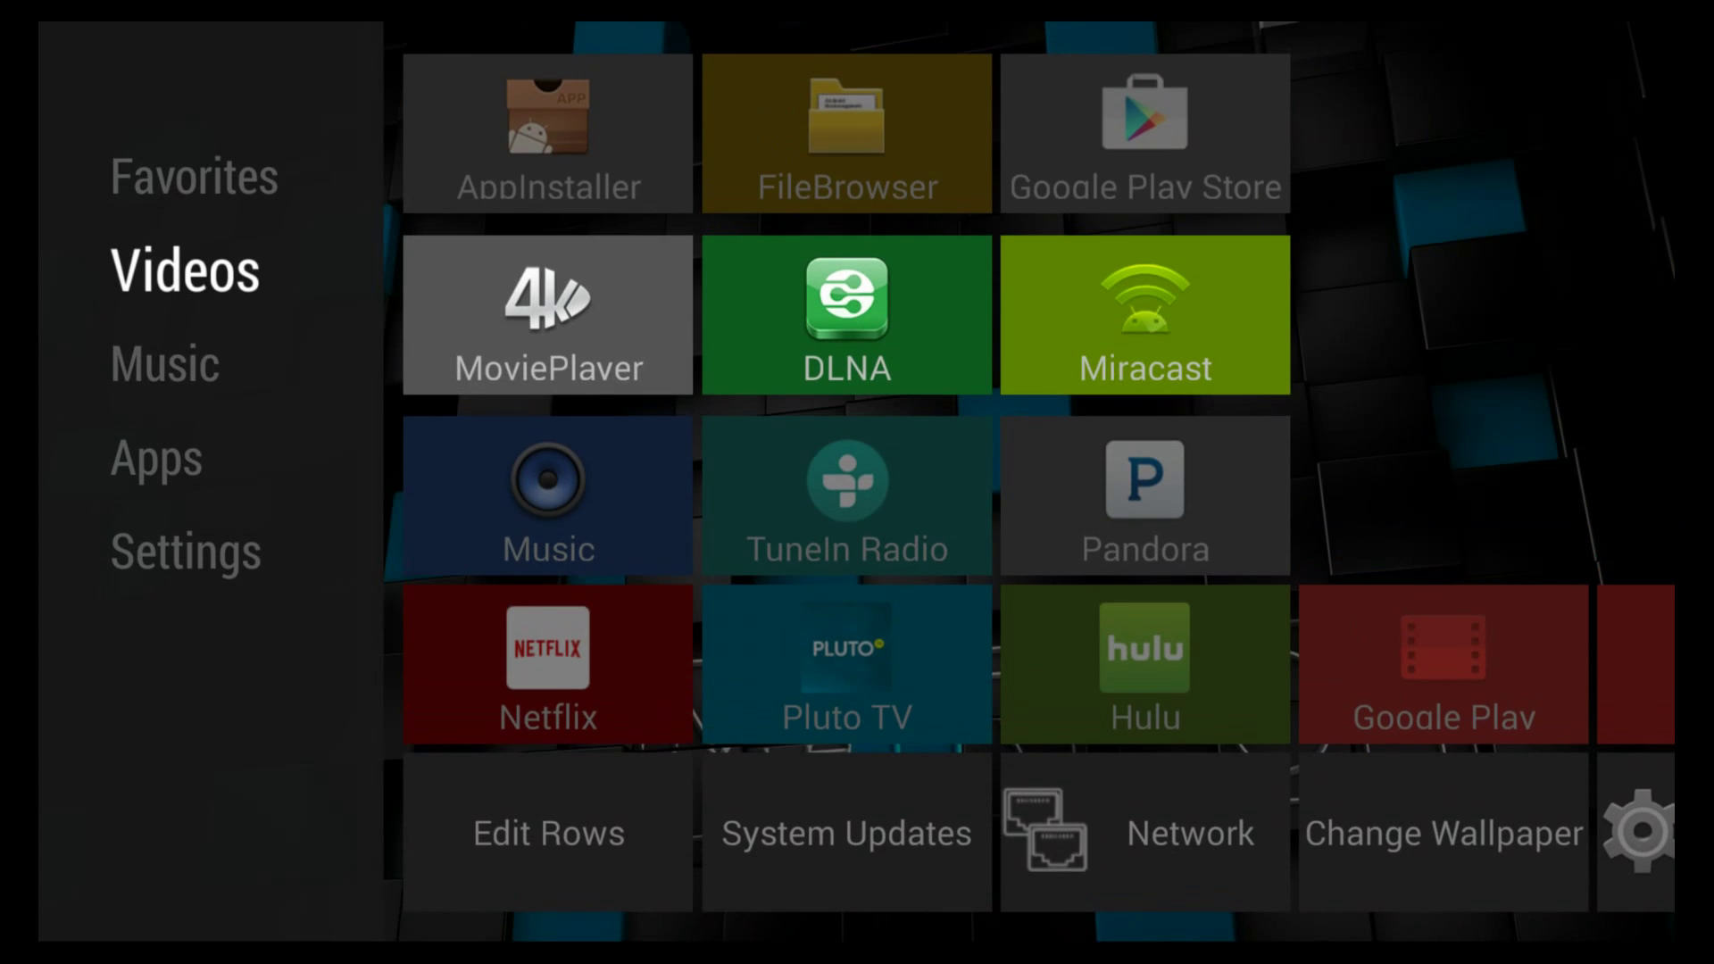
{"action": "key", "text": "Right"}
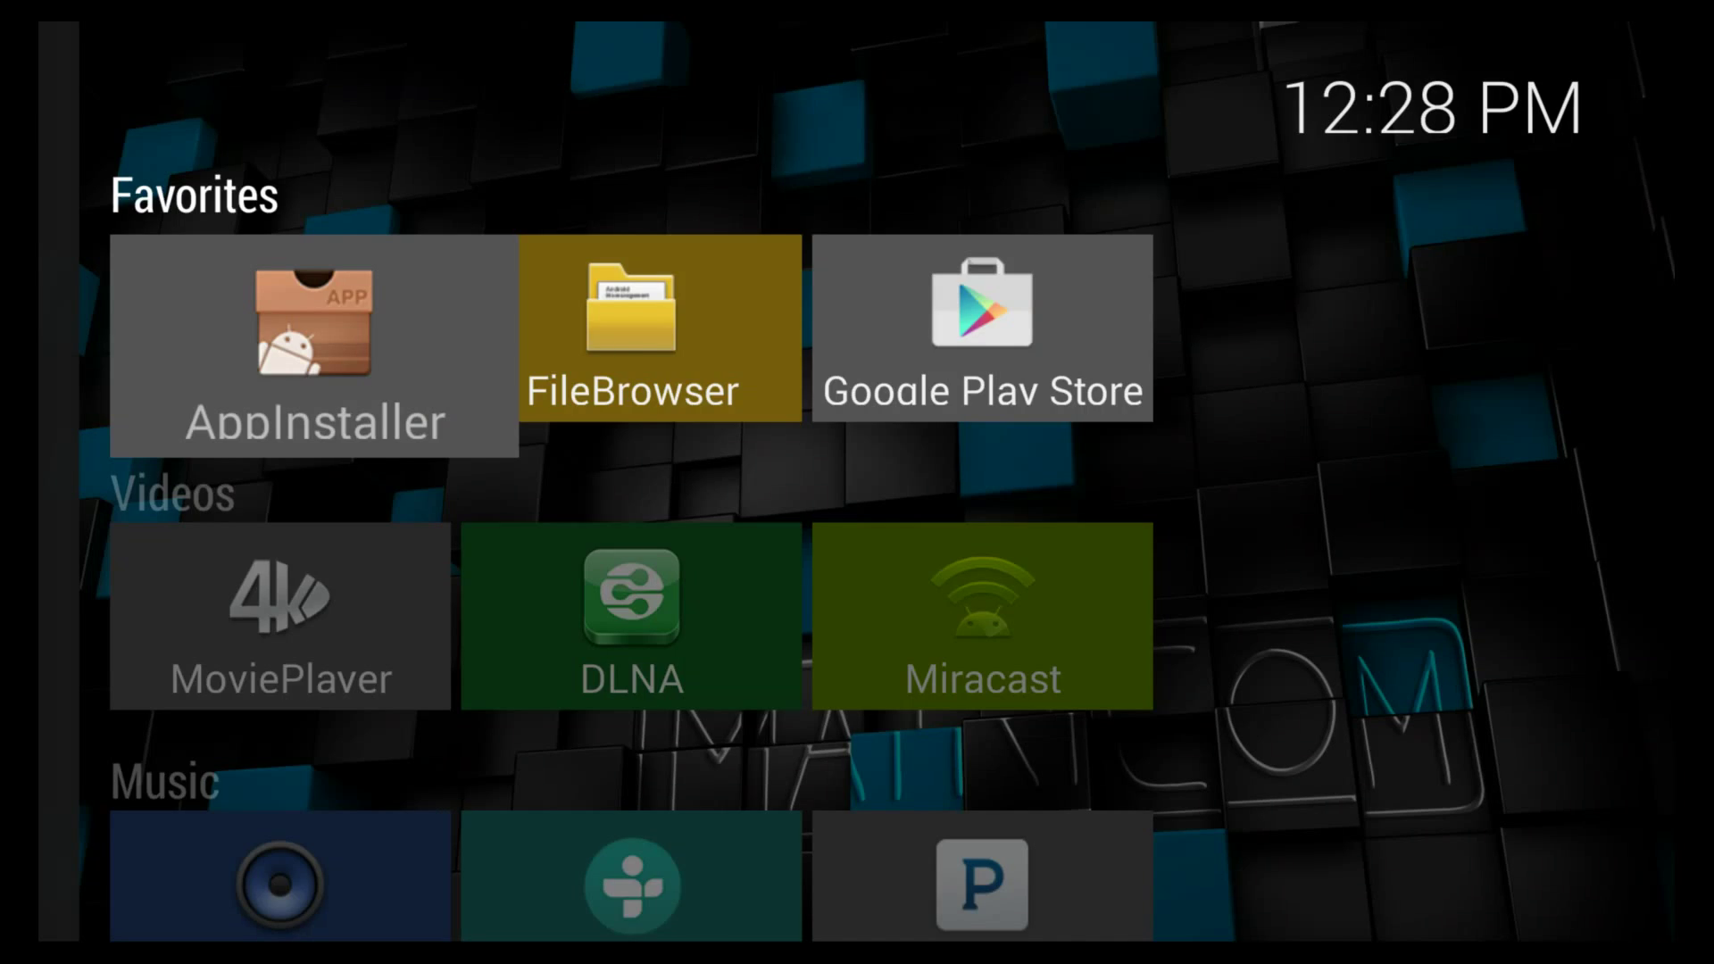
{"action": "key", "text": "Down"}
{"action": "key", "text": "Down"}
{"action": "key", "text": "Down"}
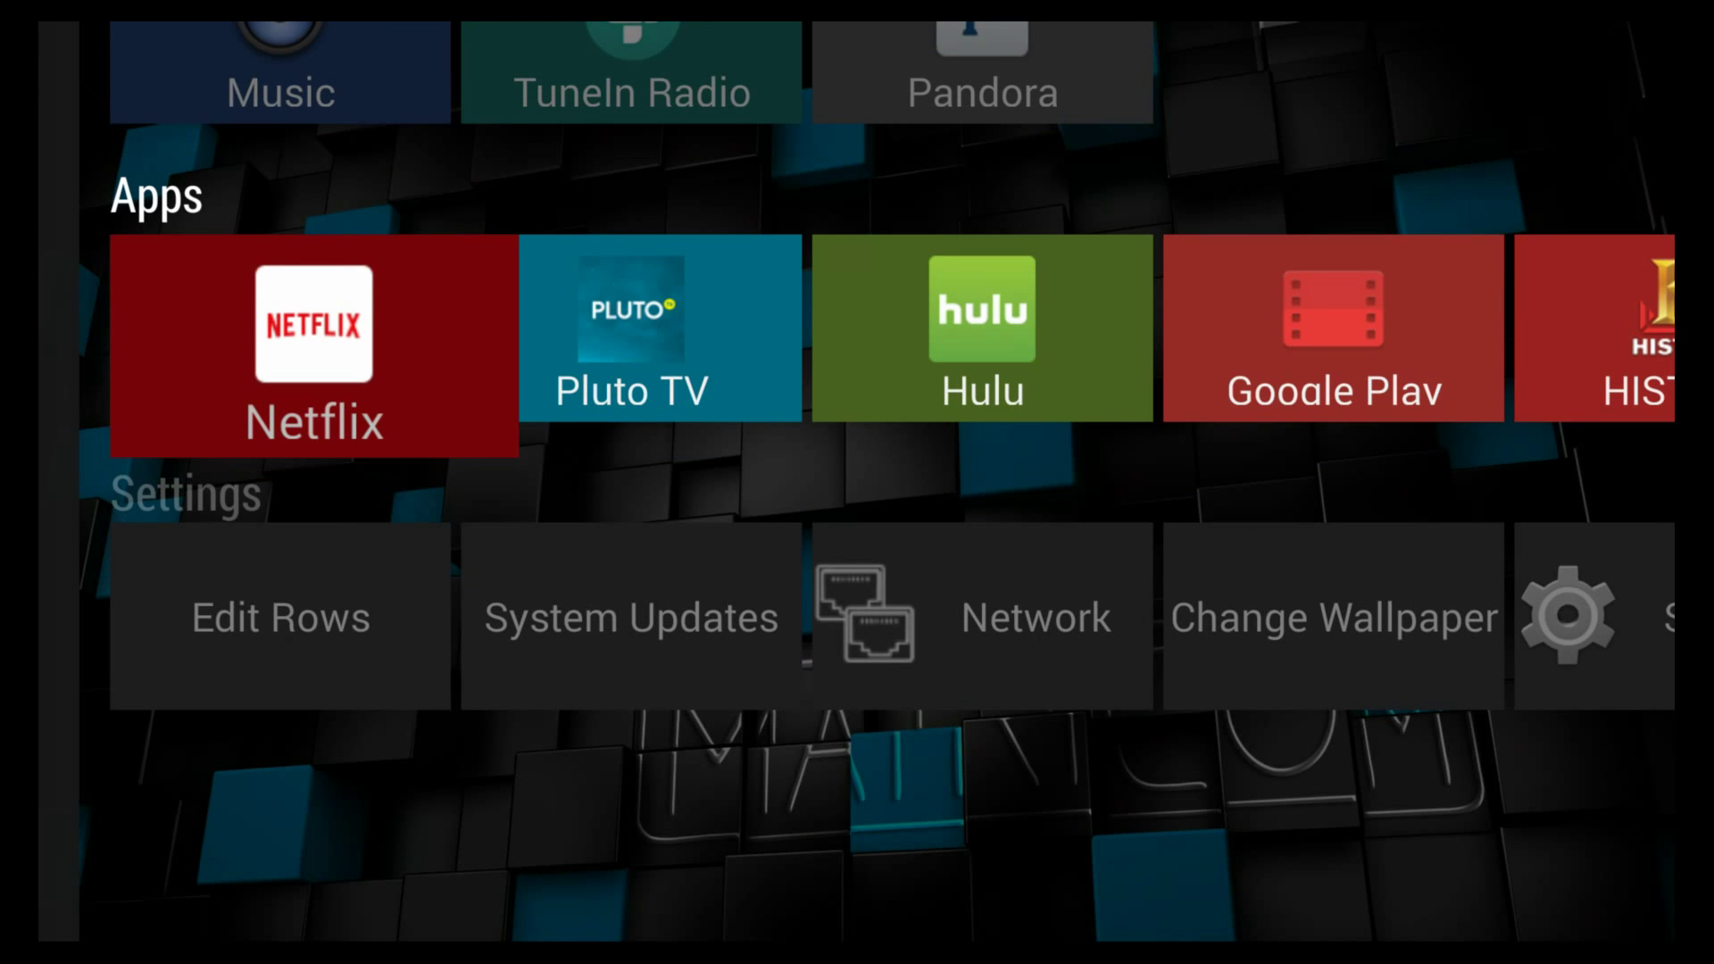
{"action": "key", "text": "Down"}
{"action": "key", "text": "Up"}
{"action": "key", "text": "Down"}
{"action": "key", "text": "Return"}
Move up through the editable rows, including the empty Games row, to Favorites and back to Videos.
{"action": "key", "text": "Up"}
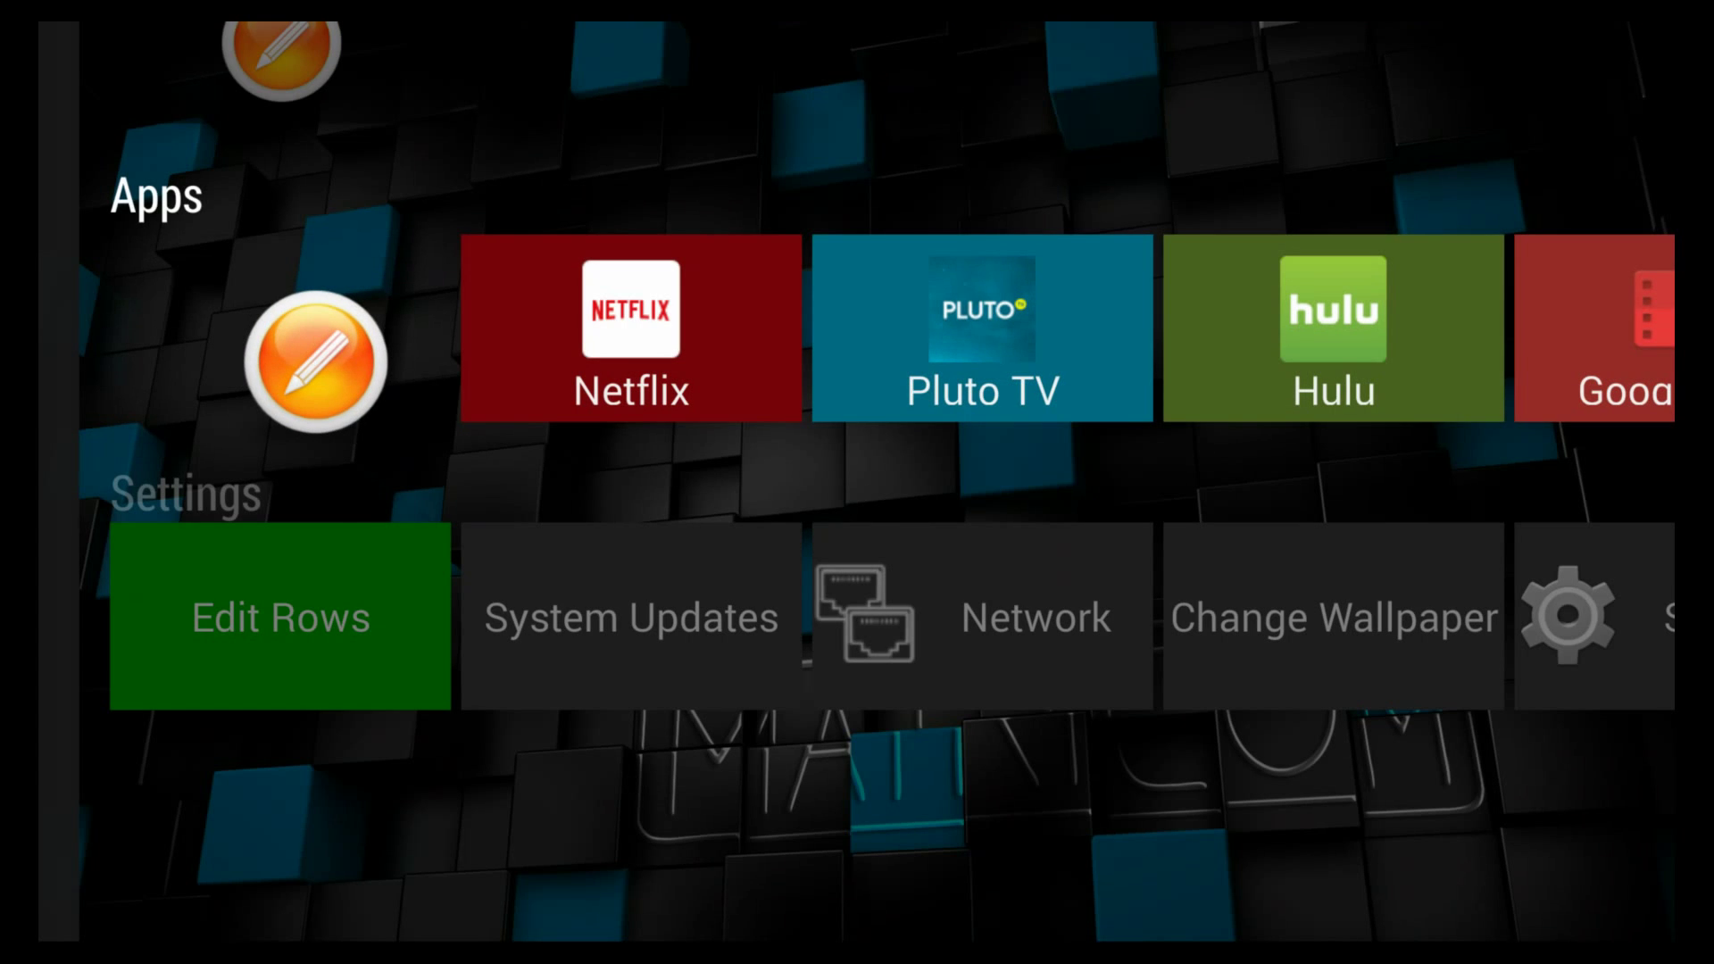
{"action": "key", "text": "Up"}
{"action": "key", "text": "Up"}
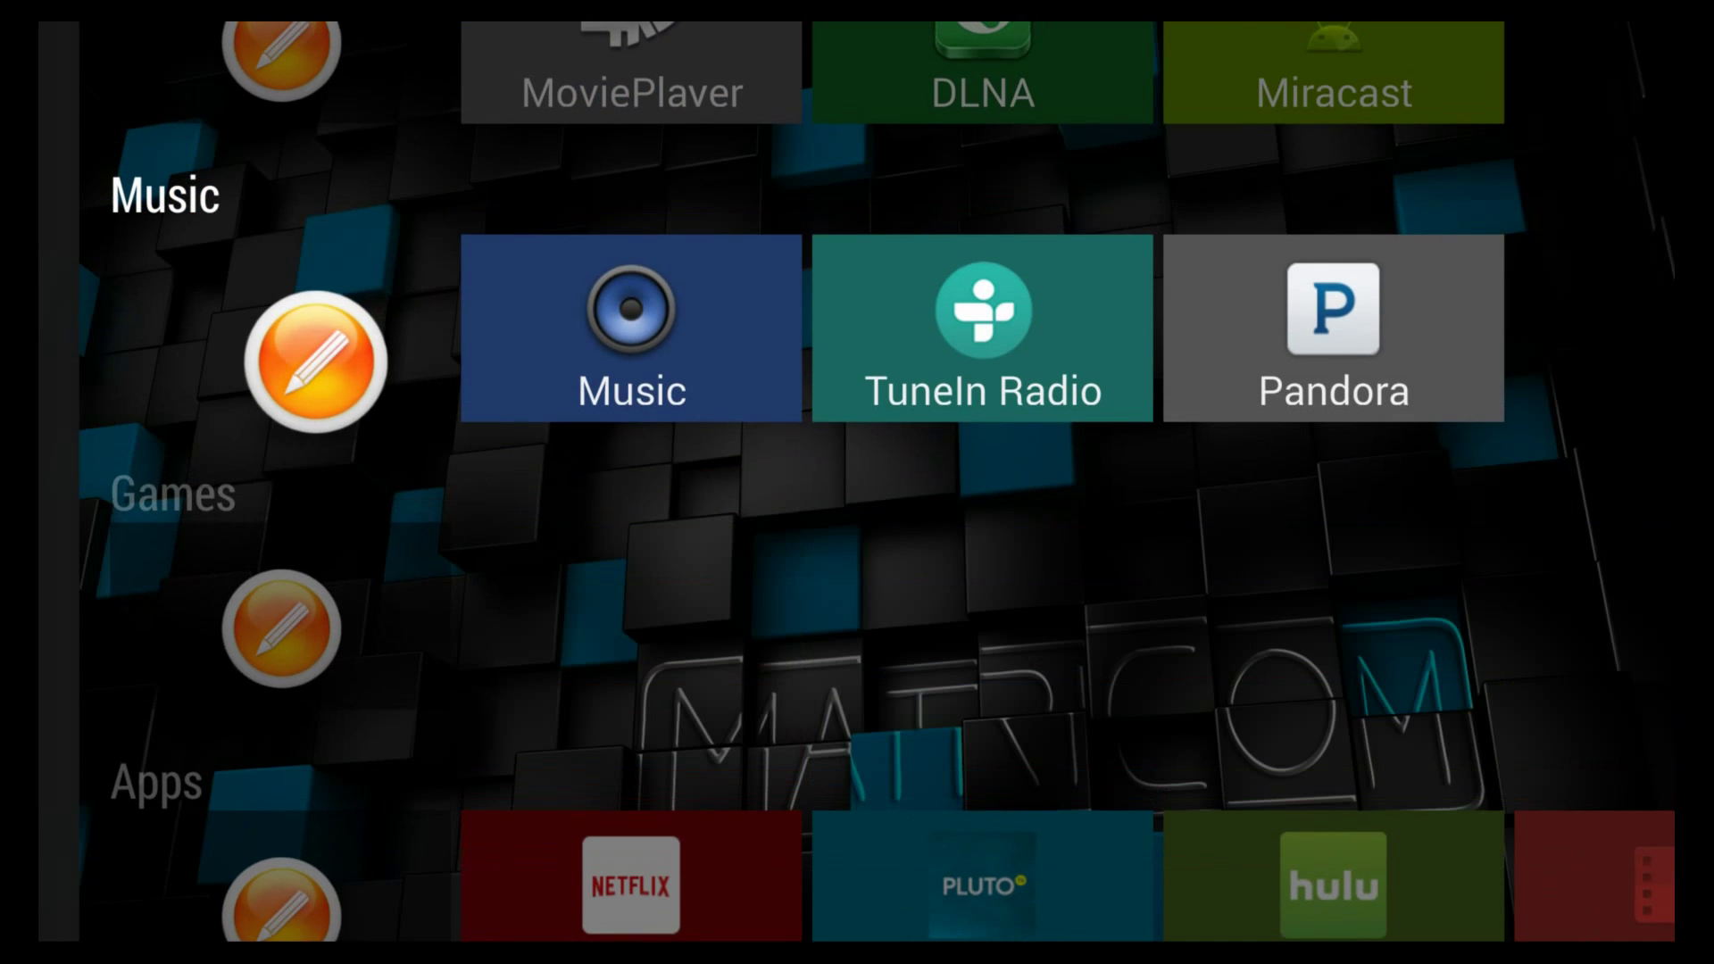
{"action": "key", "text": "Up"}
{"action": "key", "text": "Up"}
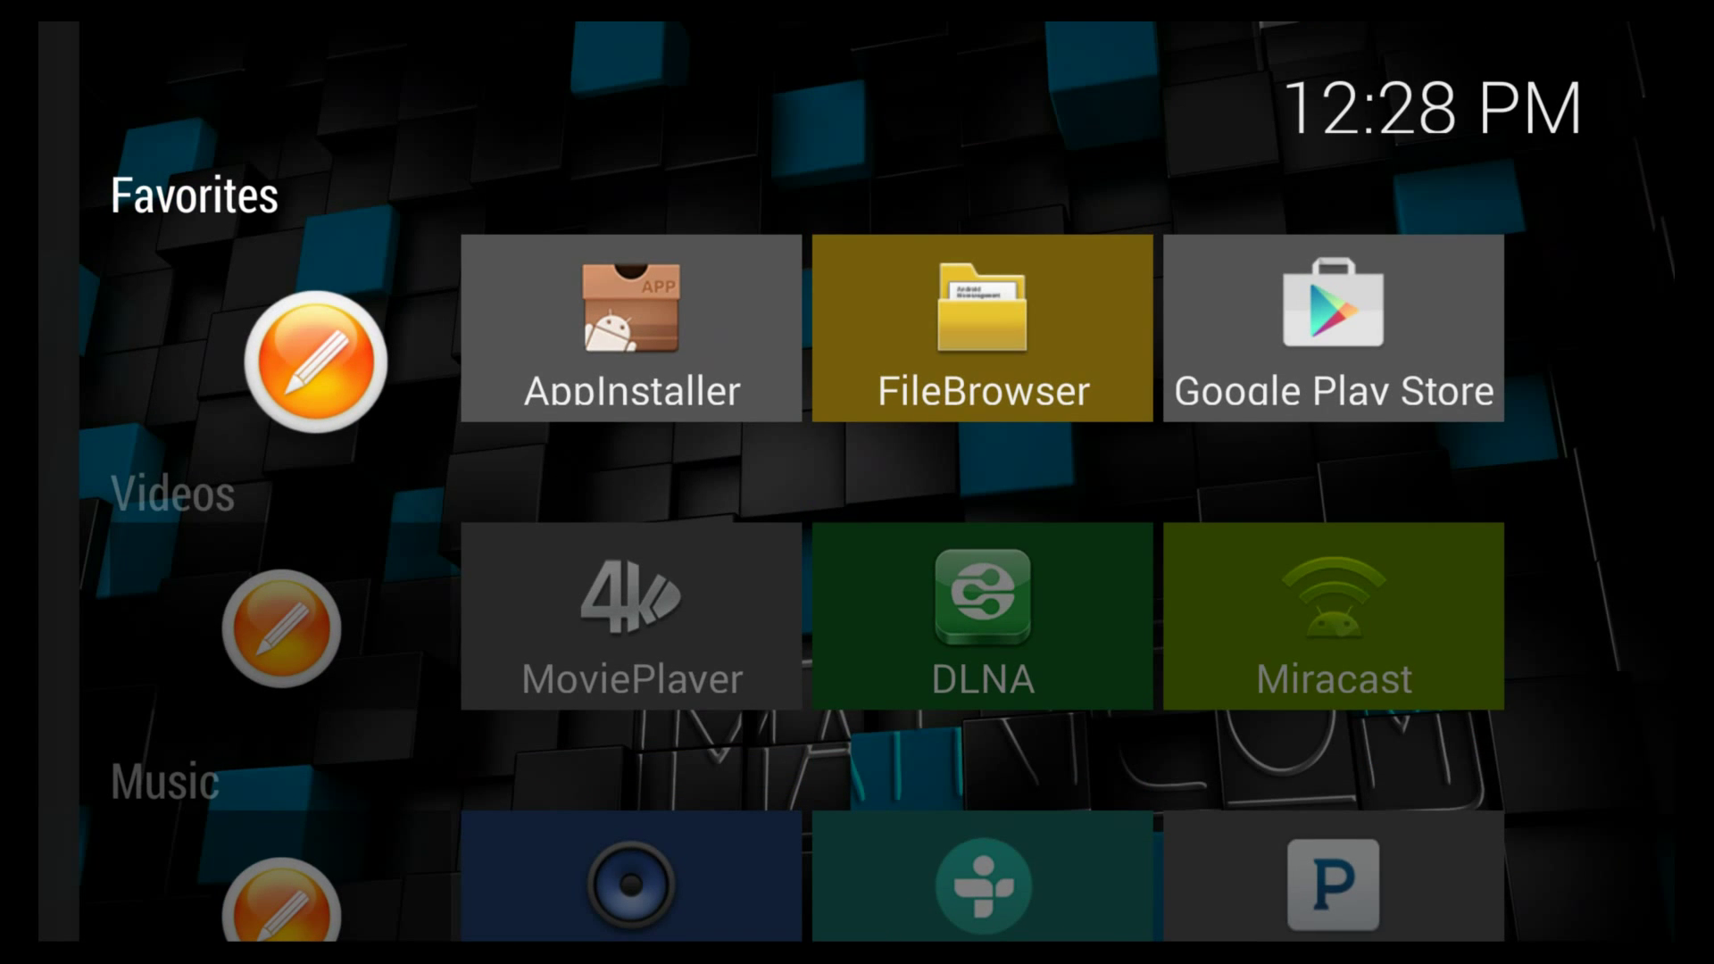
{"action": "key", "text": "Down"}
{"action": "key", "text": "Left"}
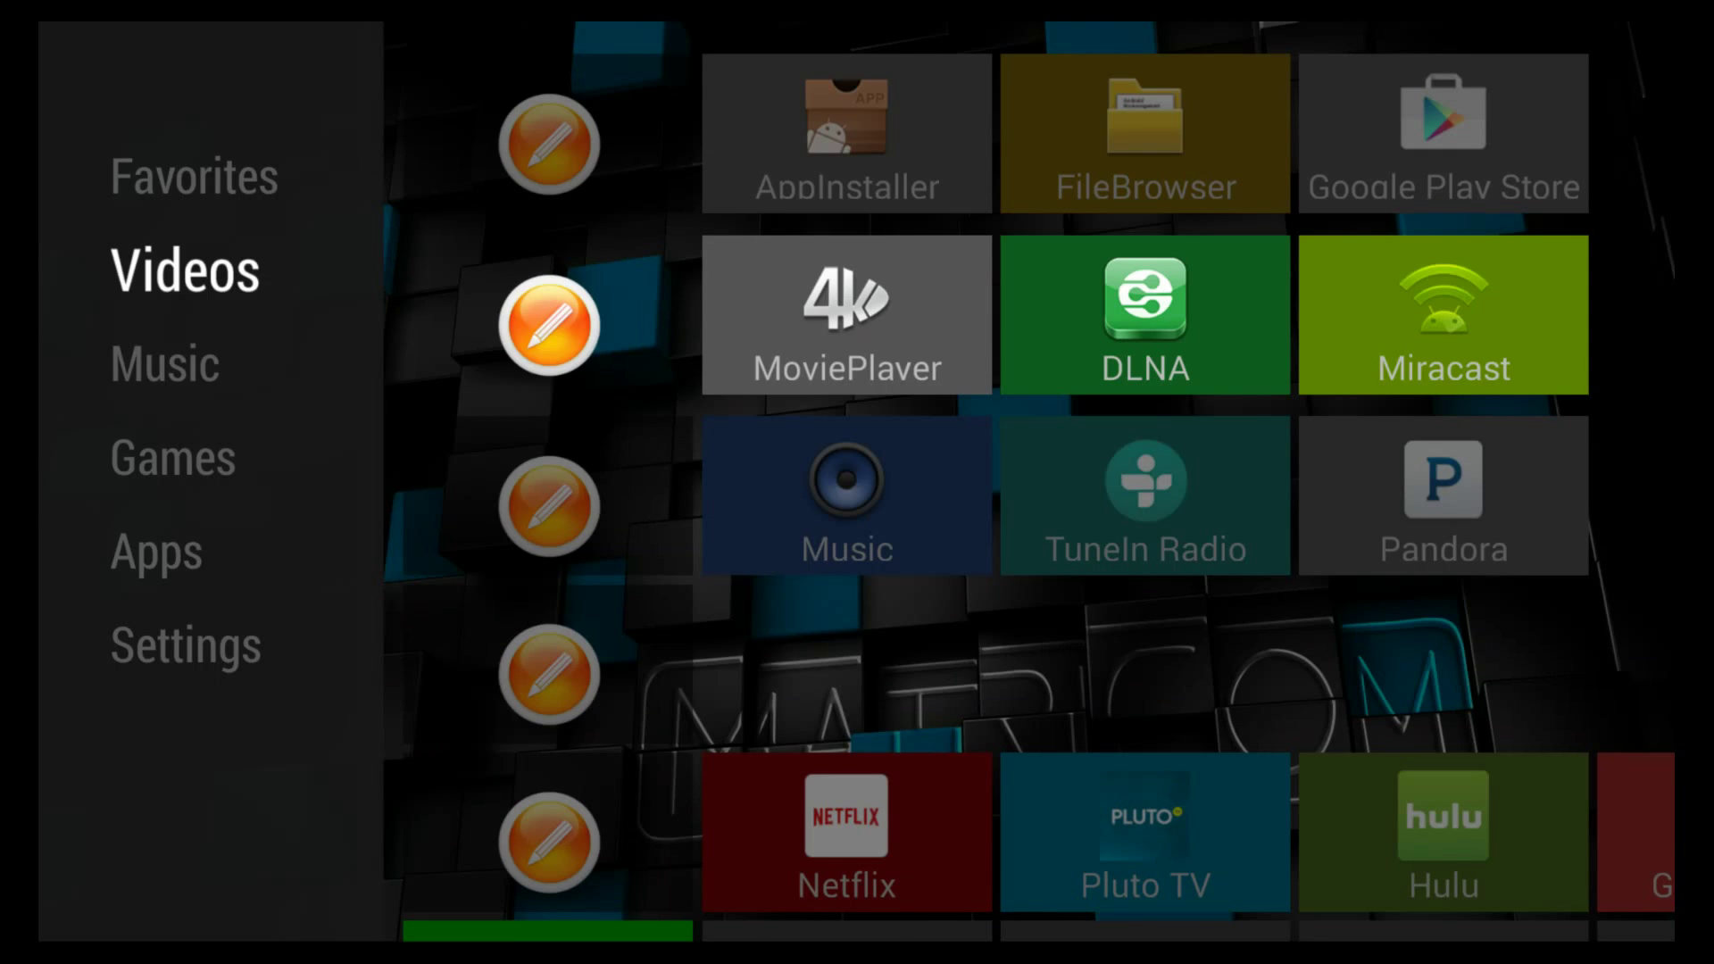
Go to the Settings category and switch row-edit mode off.
{"action": "key", "text": "Down"}
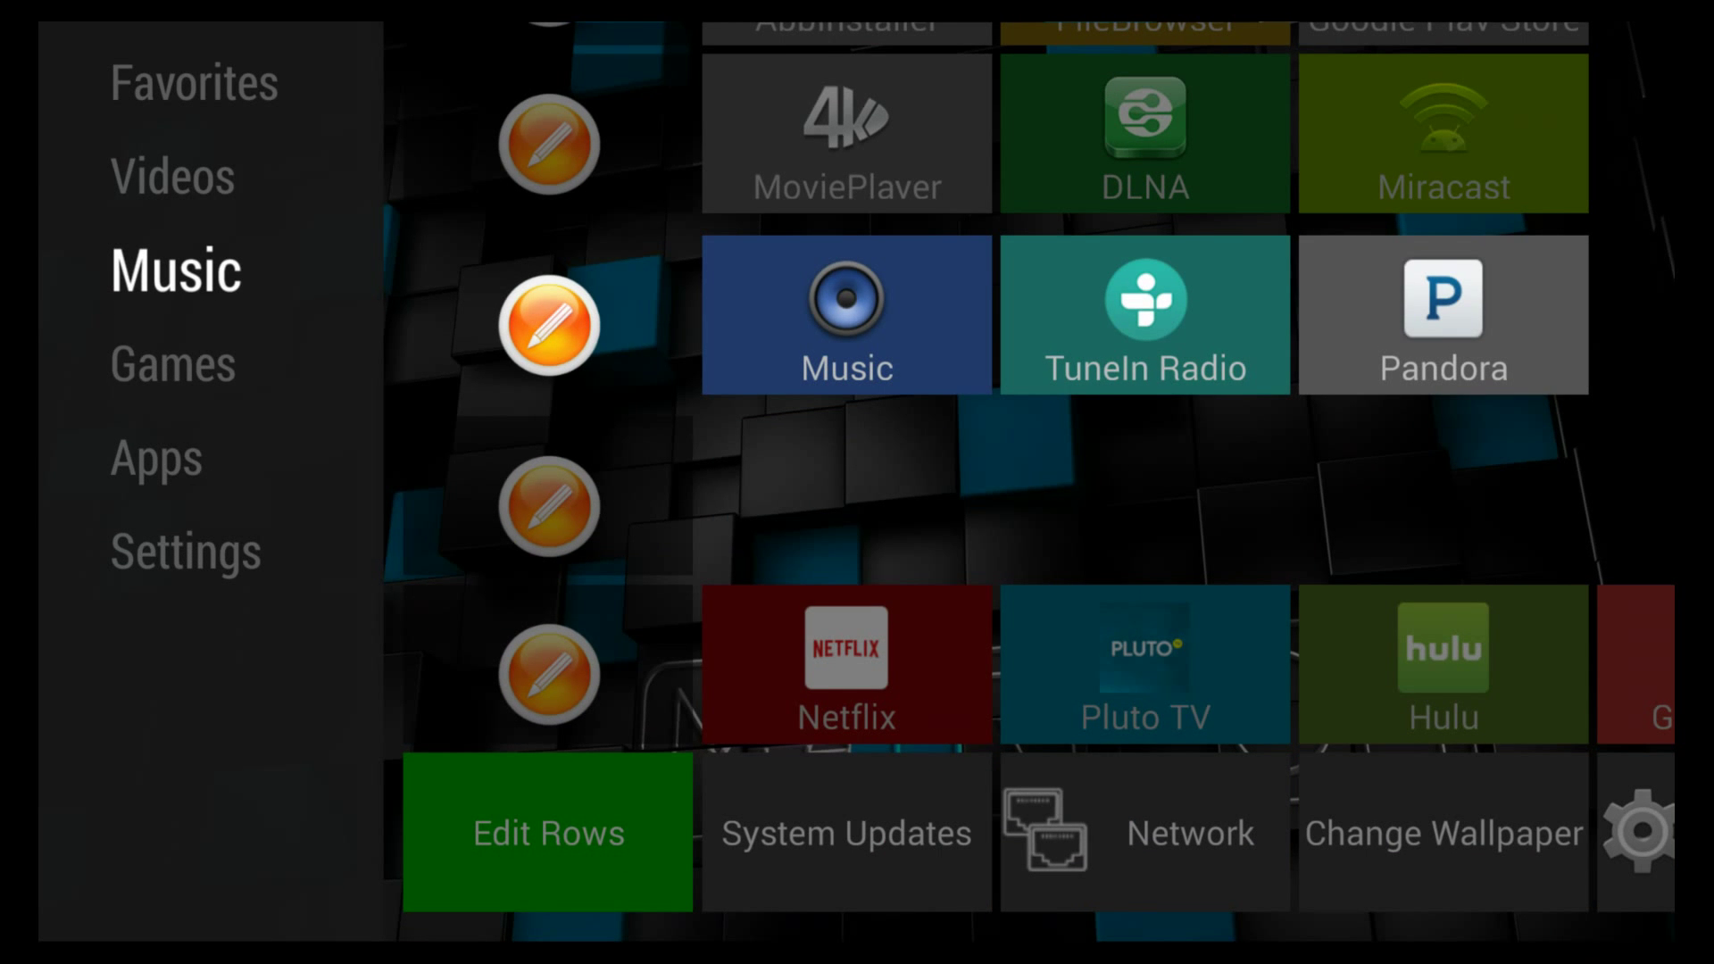
{"action": "key", "text": "Down"}
{"action": "key", "text": "Down"}
{"action": "key", "text": "Down"}
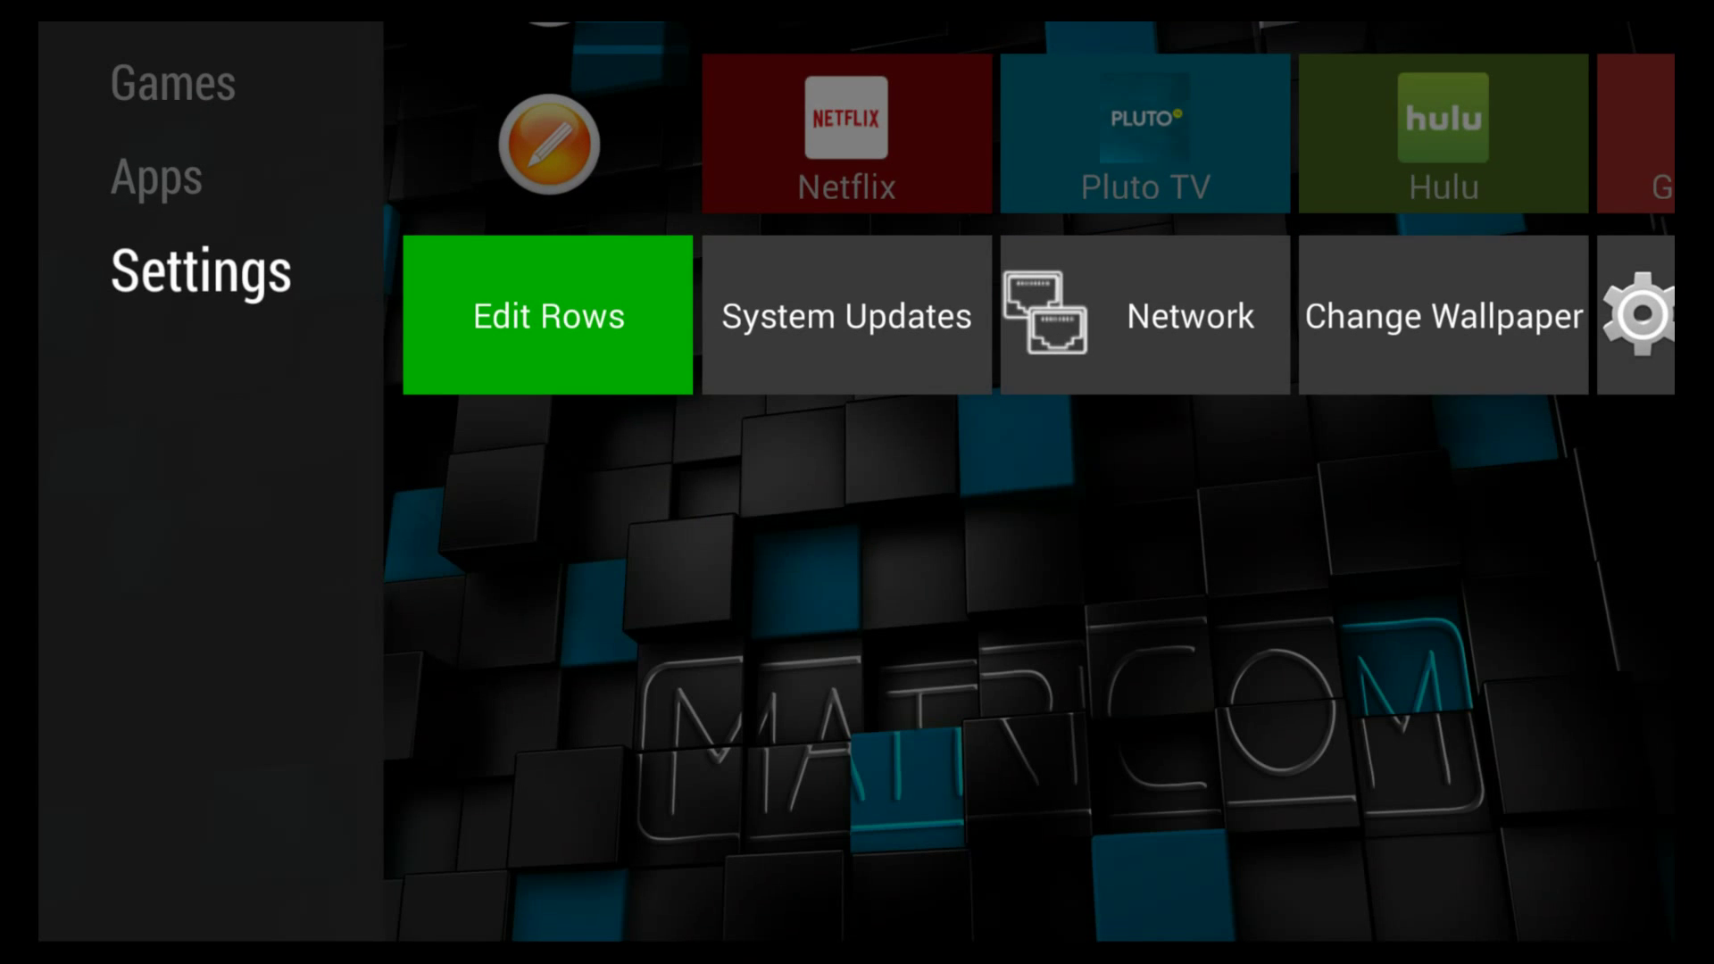
{"action": "key", "text": "Right"}
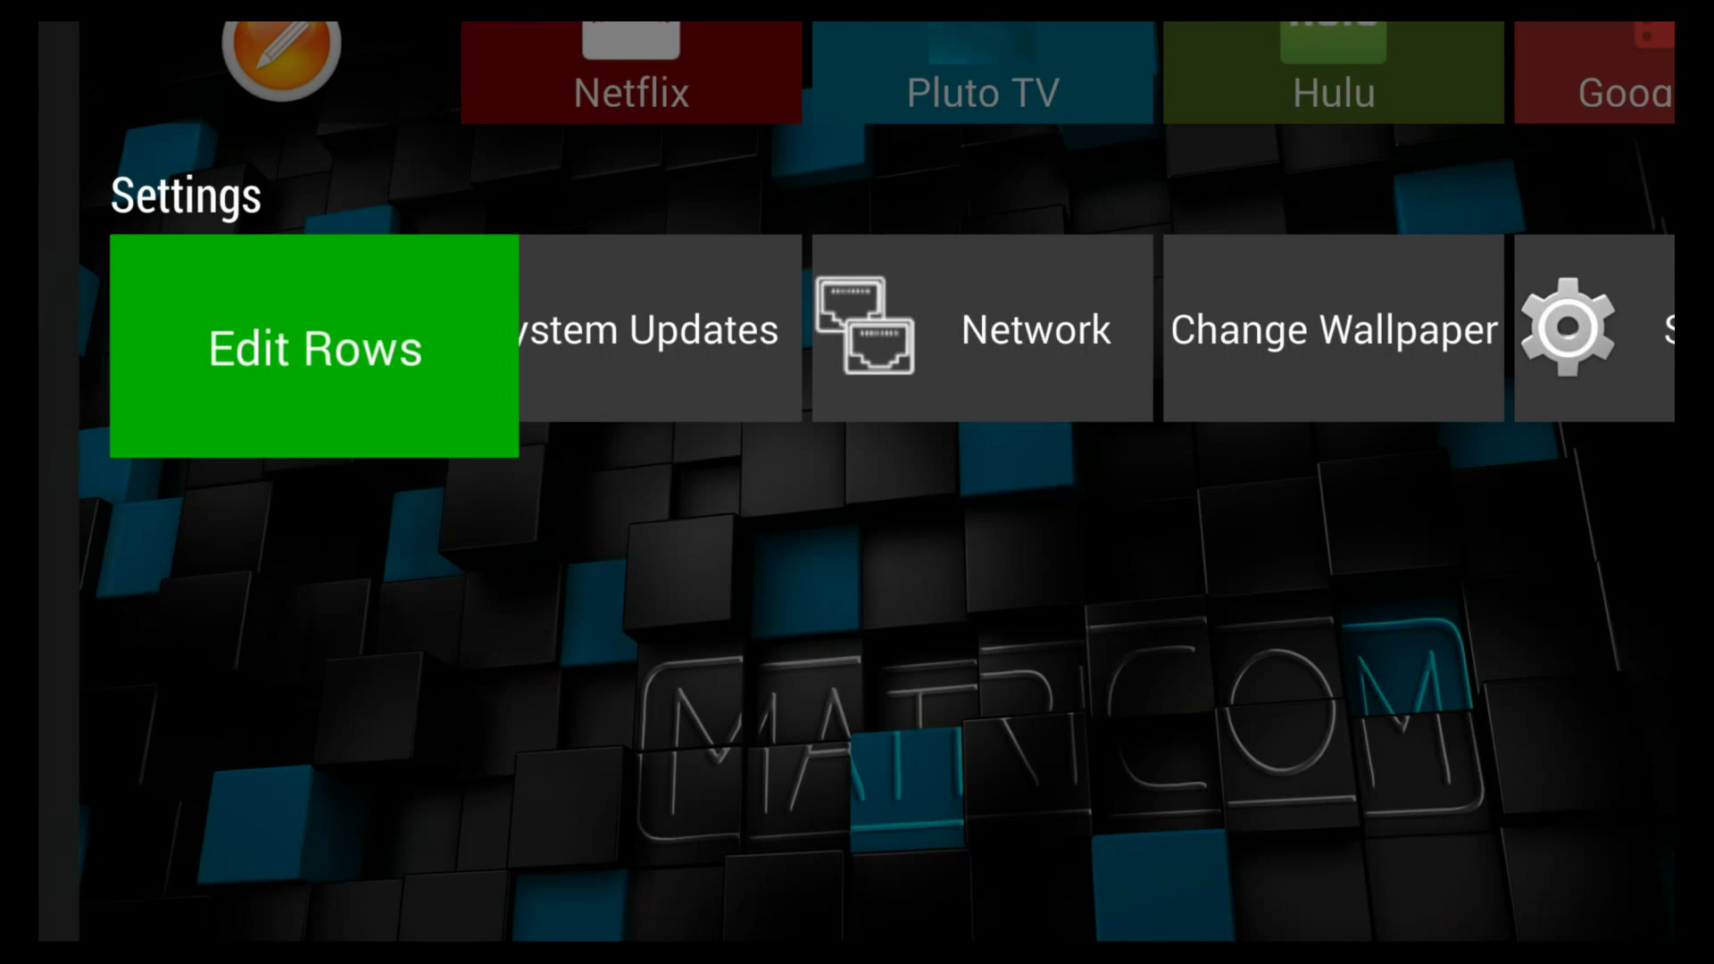
{"action": "key", "text": "Up"}
Scroll the Settings, Apps, Music and Favorites rows to confirm the Games row is gone.
{"action": "key", "text": "Right"}
{"action": "key", "text": "Right"}
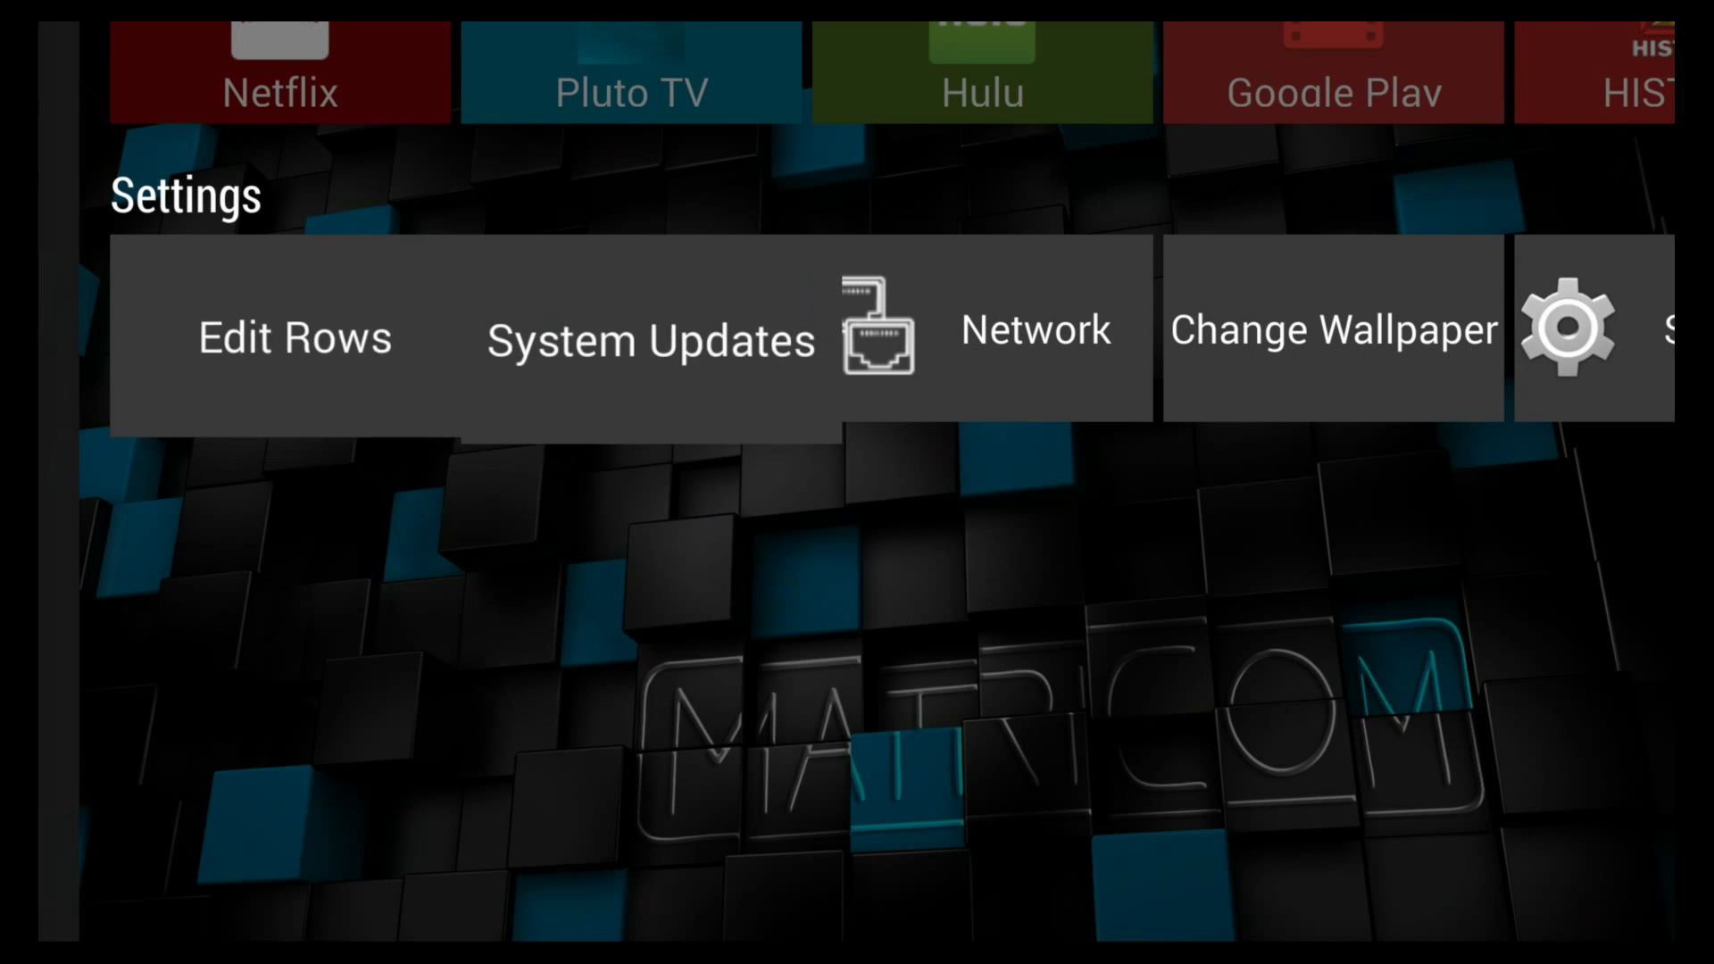
{"action": "key", "text": "Right"}
{"action": "key", "text": "Right"}
{"action": "key", "text": "Right"}
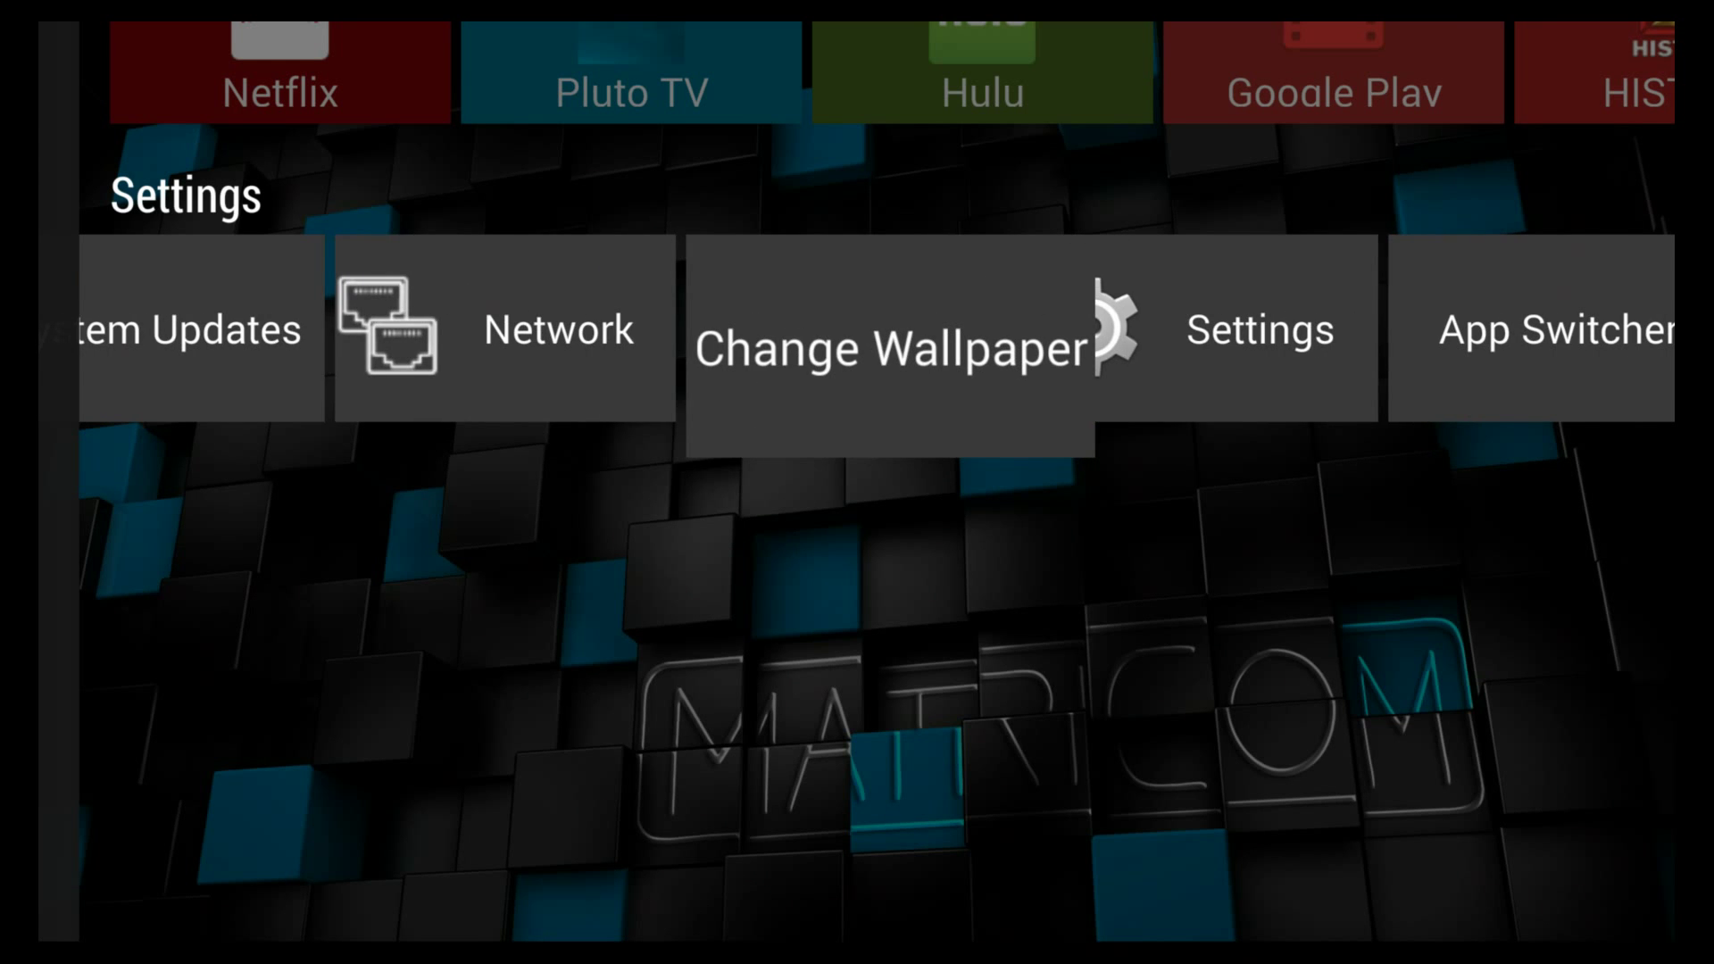
{"action": "key", "text": "Up"}
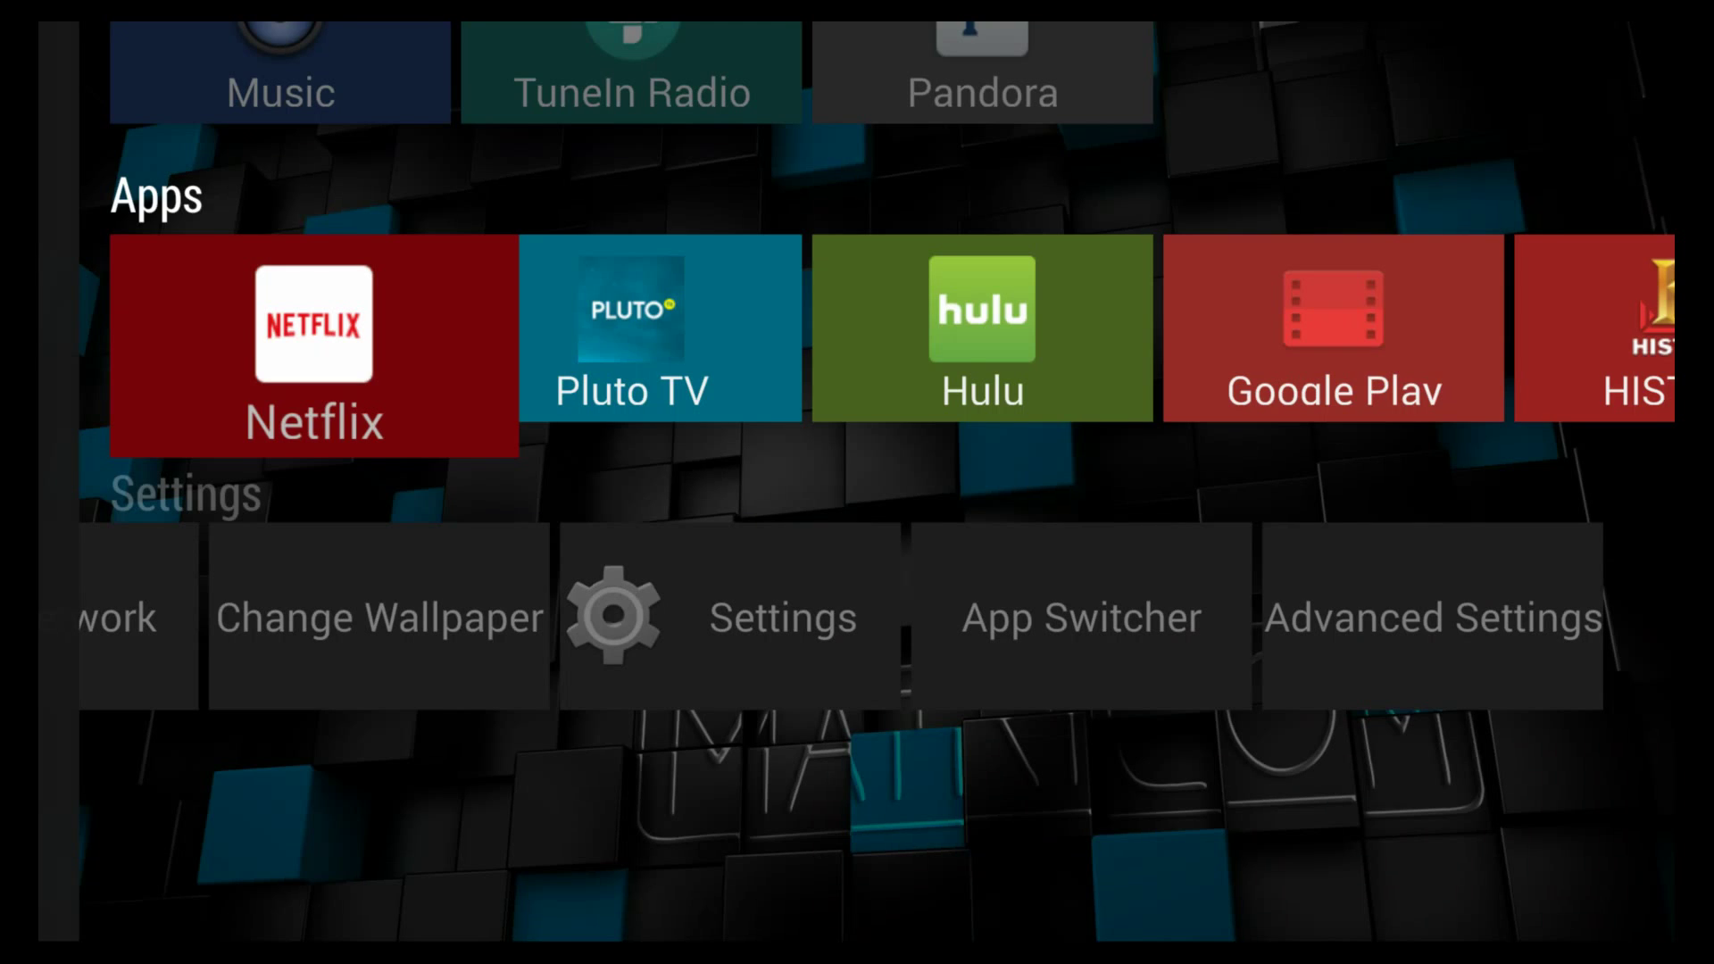
{"action": "key", "text": "Up"}
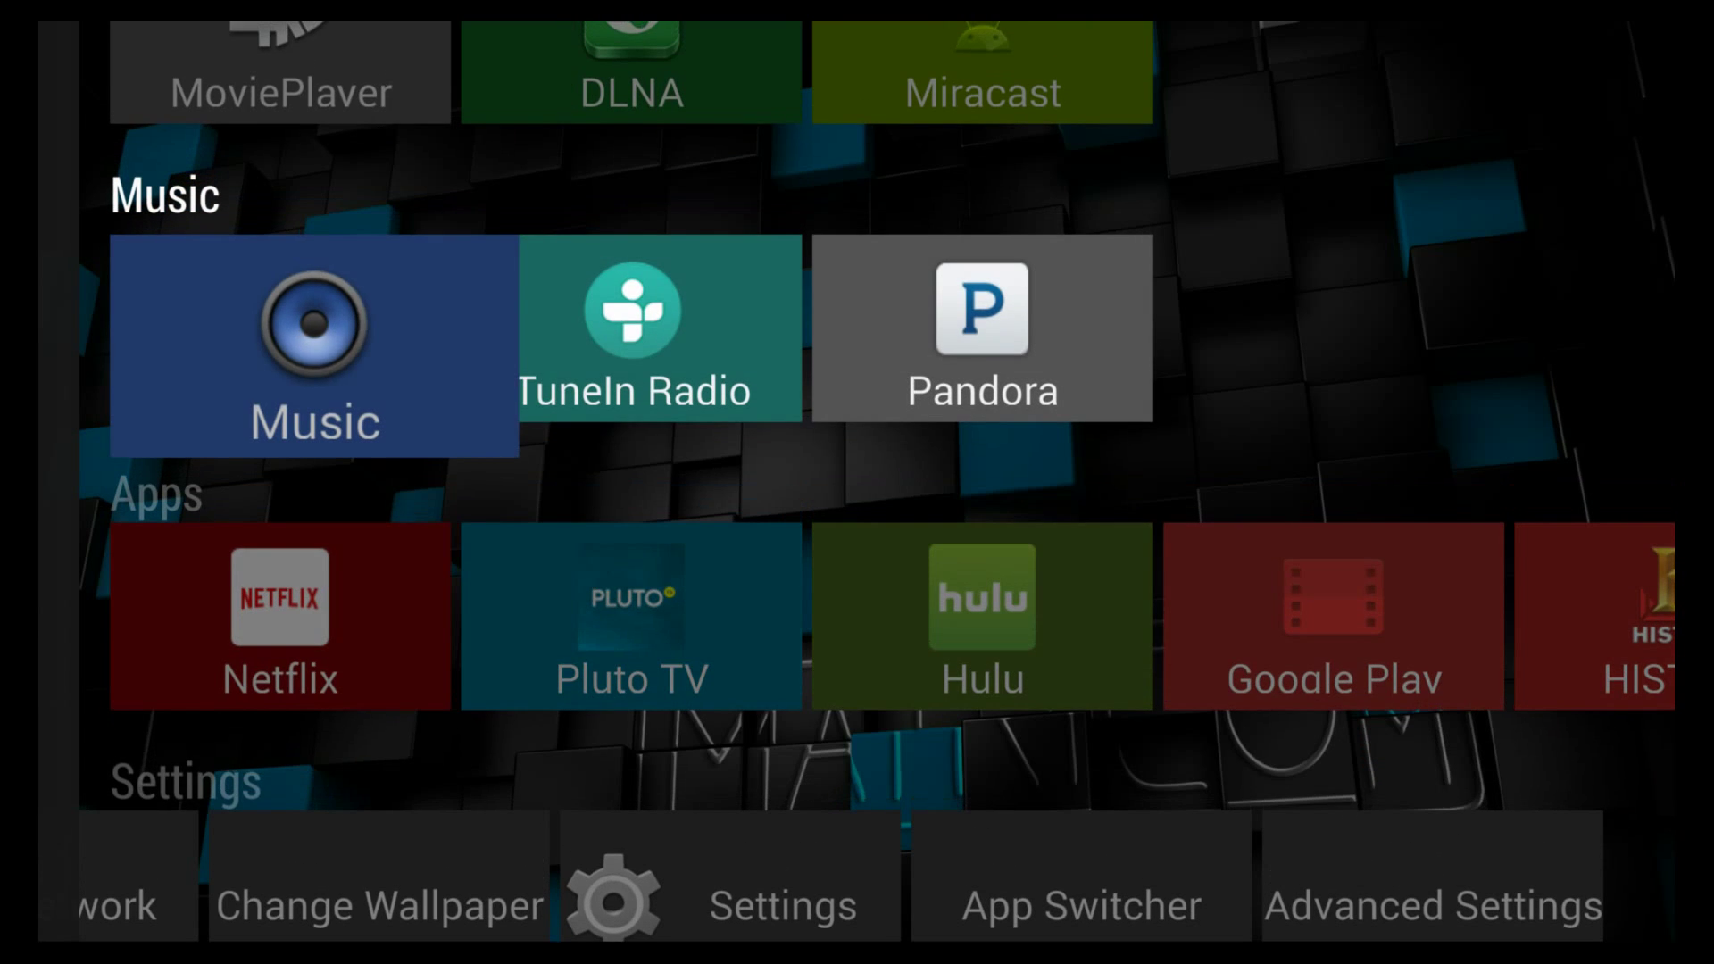
{"action": "key", "text": "Up"}
{"action": "key", "text": "Up"}
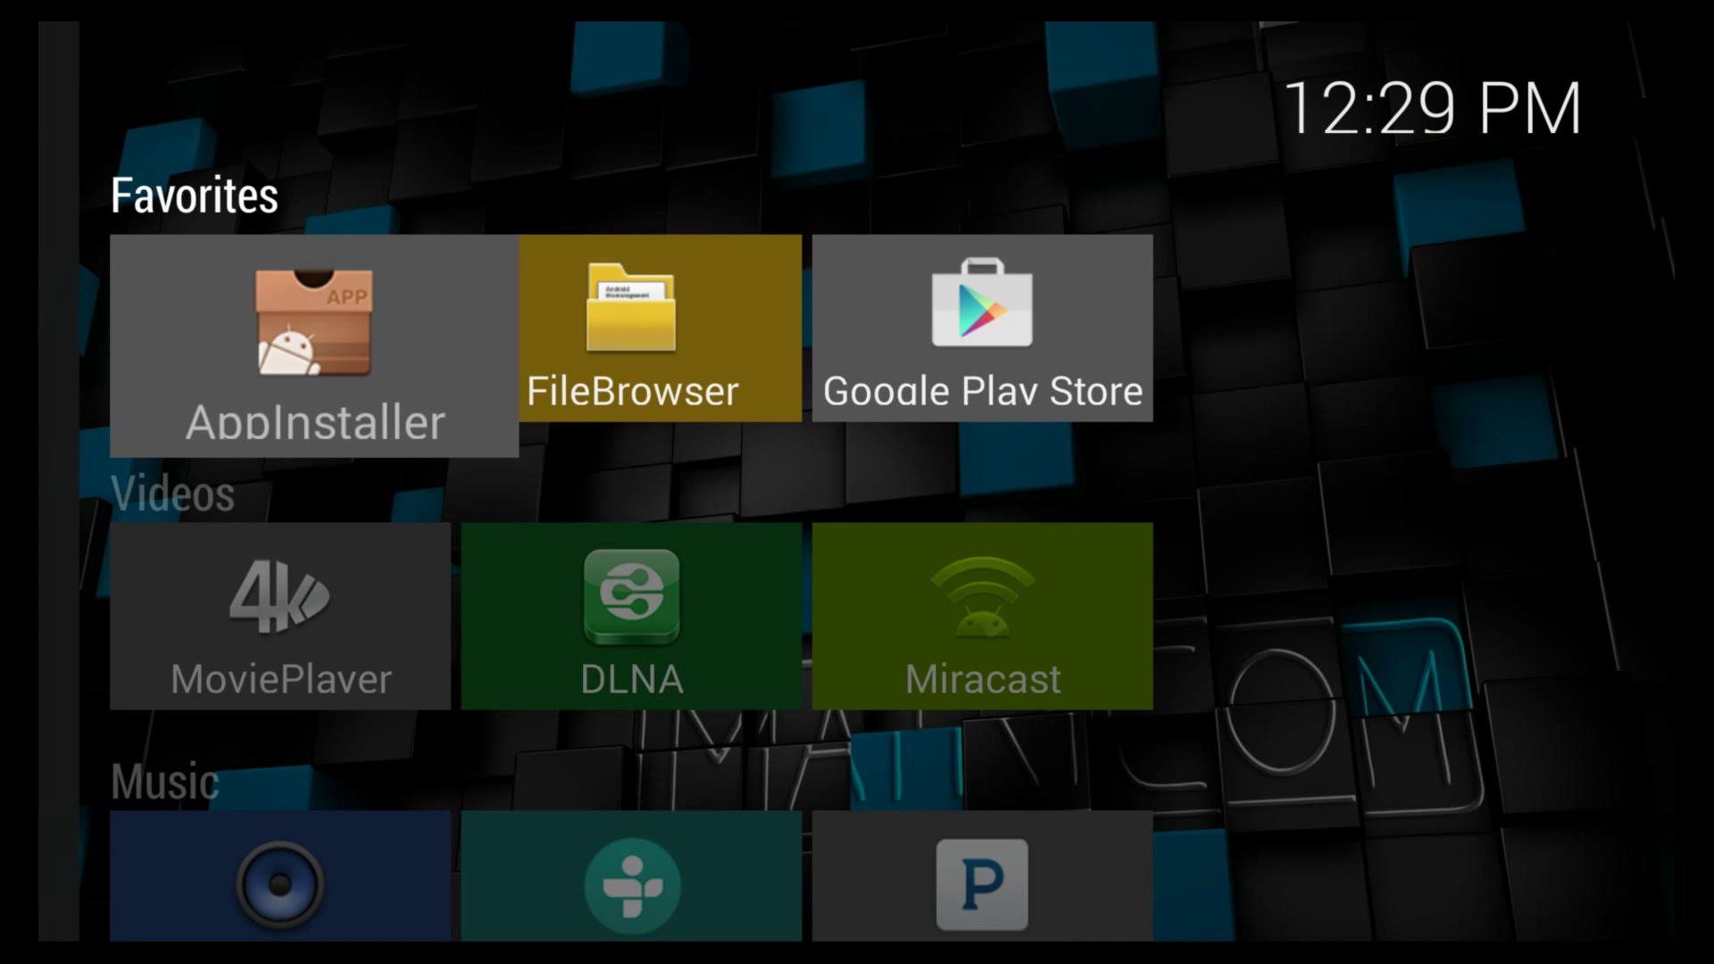
{"action": "key", "text": "Down"}
{"action": "key", "text": "Down"}
{"action": "key", "text": "Down"}
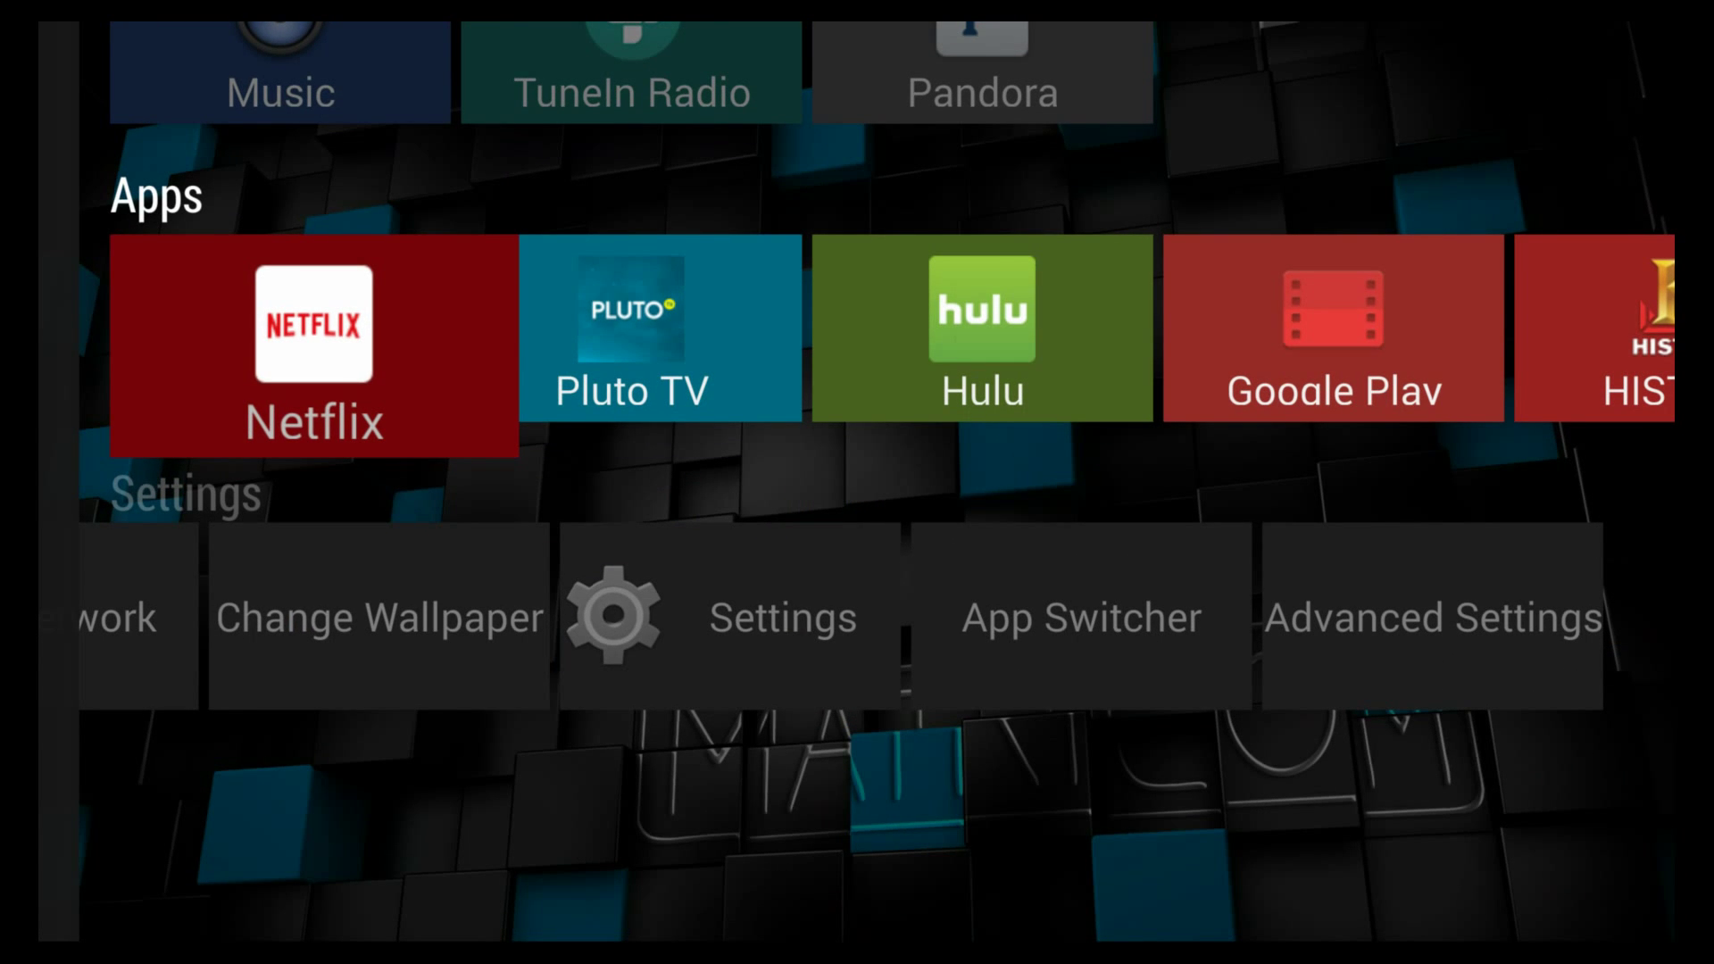
{"action": "key", "text": "Right"}
{"action": "key", "text": "Right"}
{"action": "key", "text": "Right"}
{"action": "key", "text": "Right"}
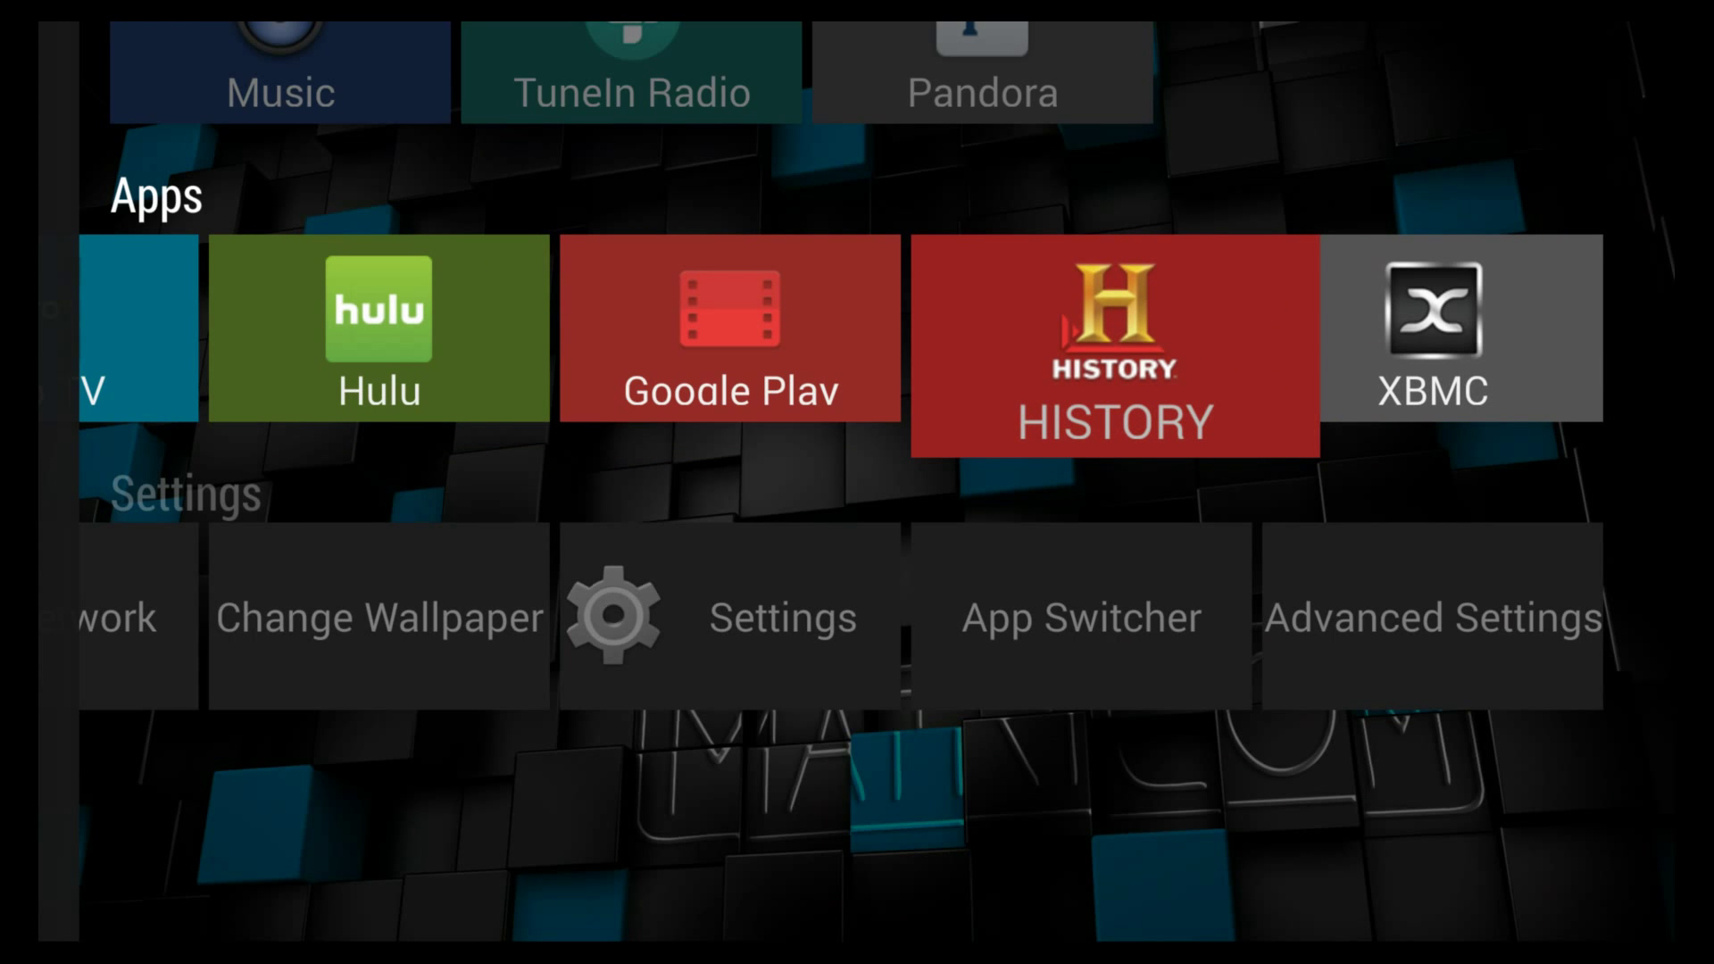
{"action": "key", "text": "Left"}
{"action": "key", "text": "Left"}
{"action": "key", "text": "Left"}
{"action": "key", "text": "Left"}
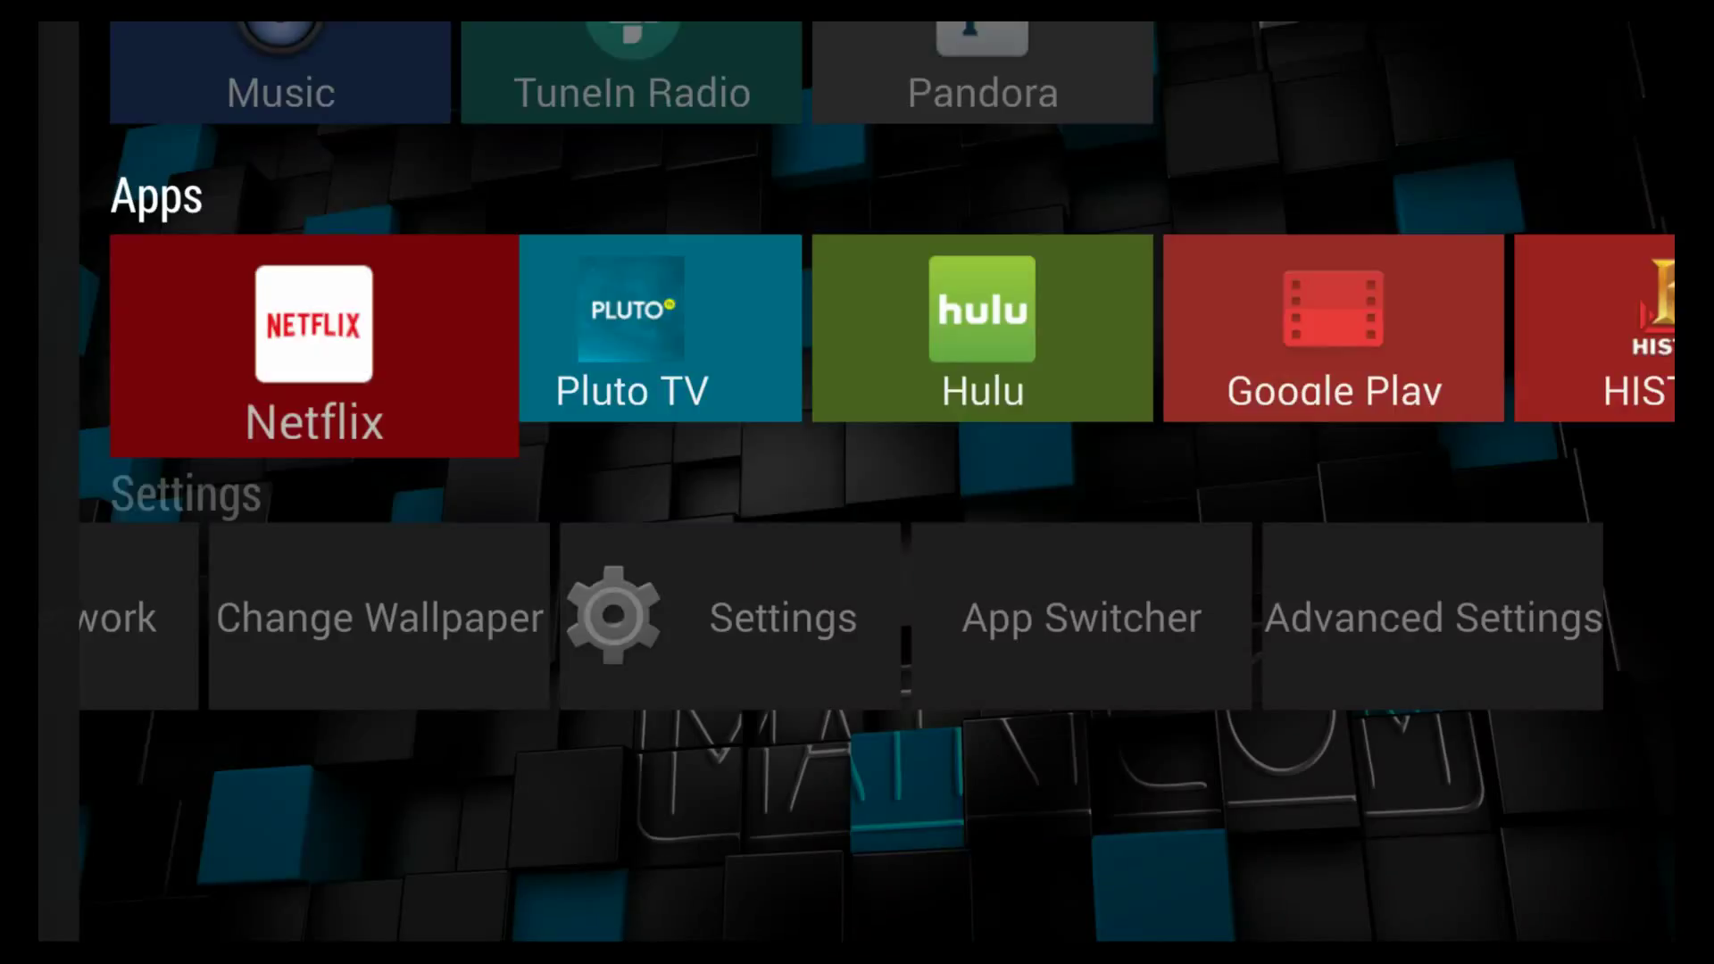
{"action": "key", "text": "Left"}
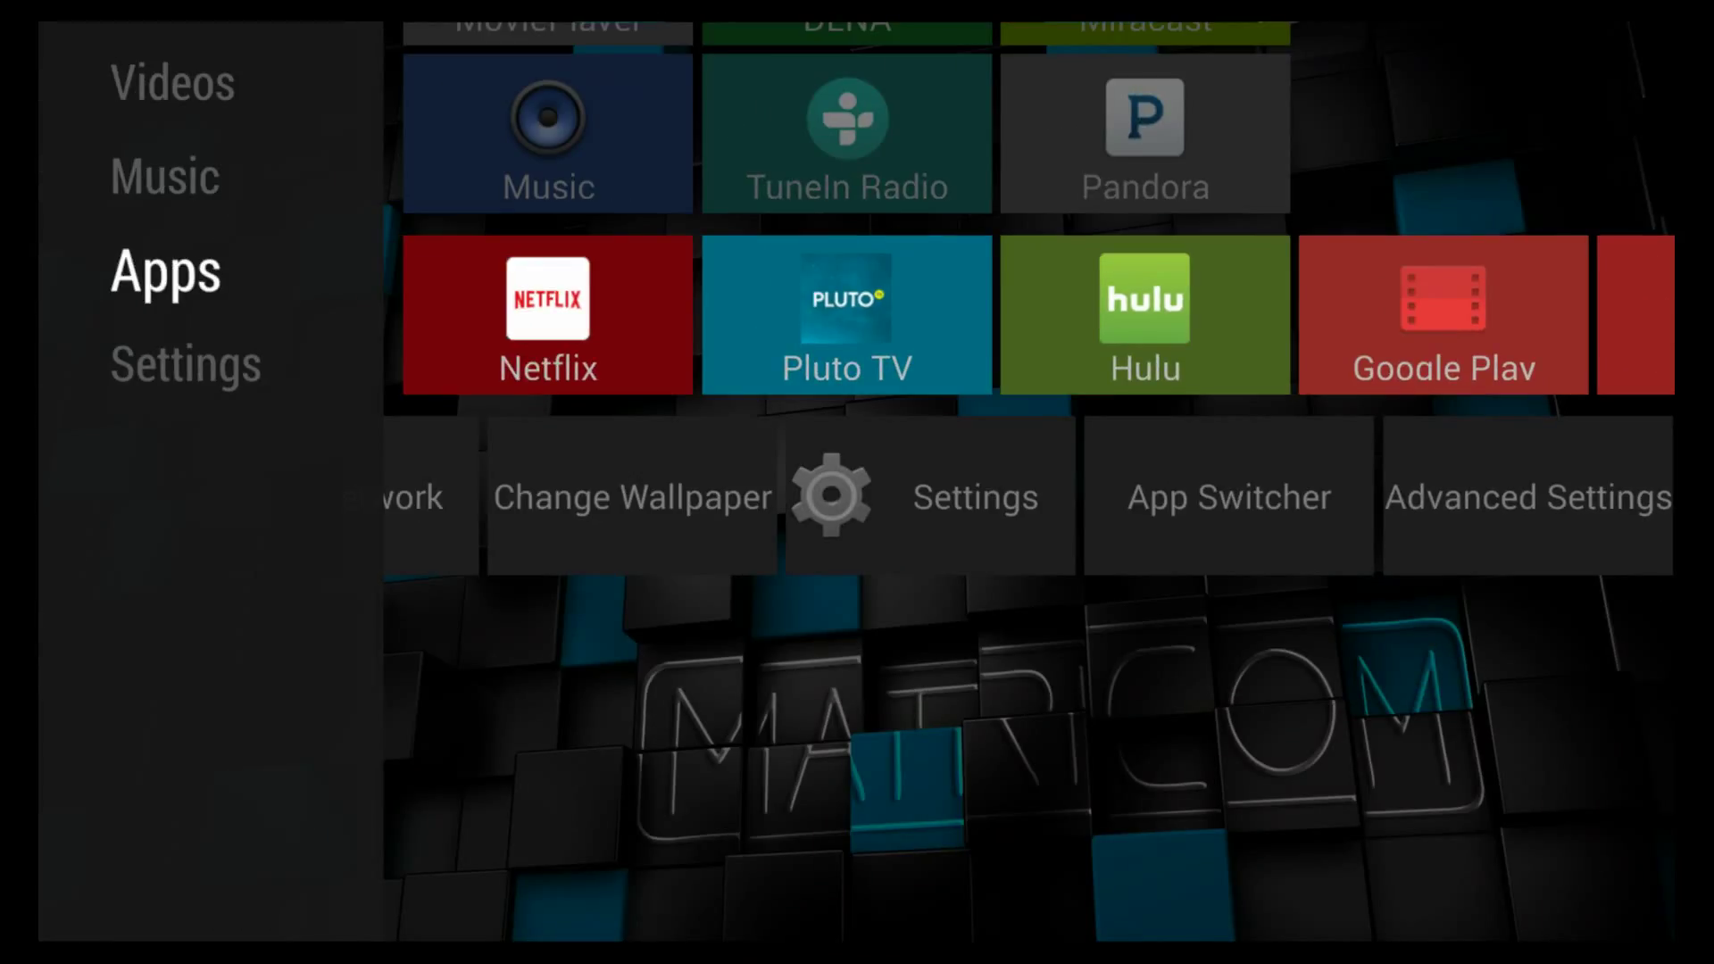